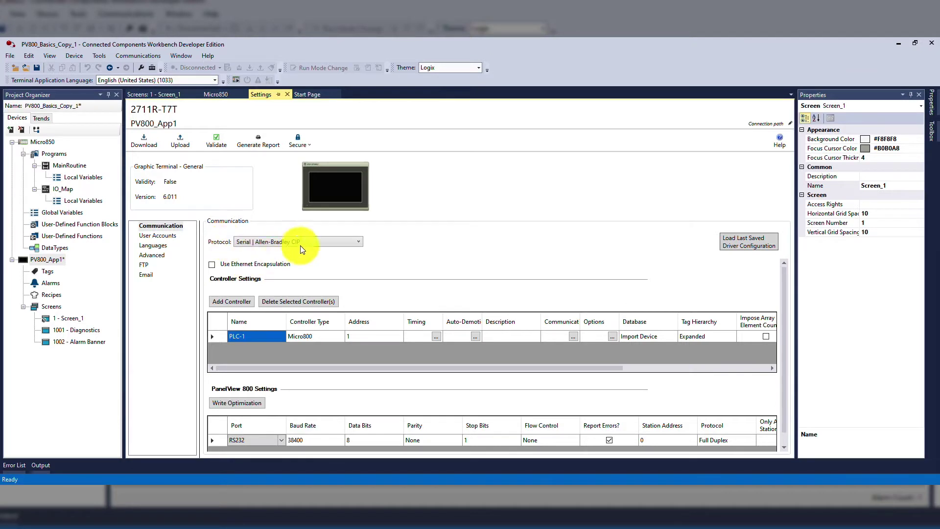
Set the terminal's communication protocol to Ethernet | Allen-Bradley CIP.
{"action": "left_click", "coordinate": [346, 241]}
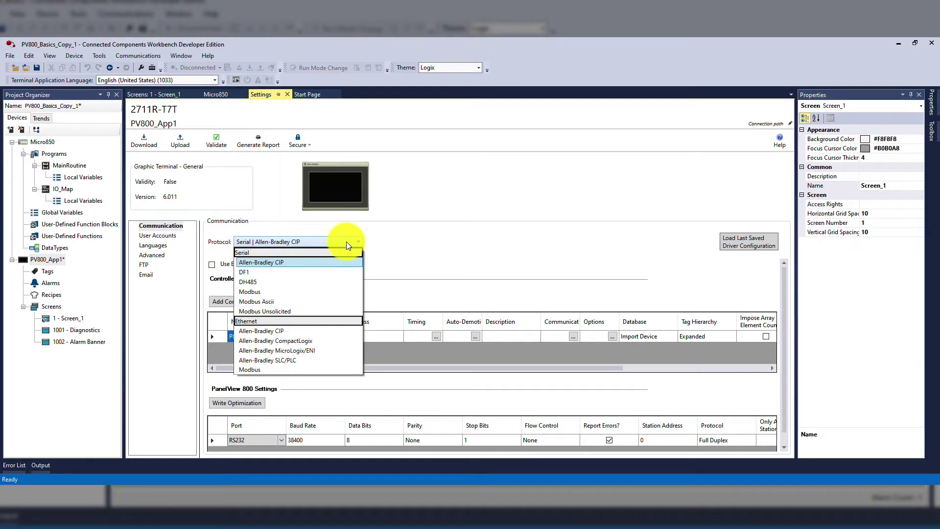
{"action": "left_click", "coordinate": [283, 330]}
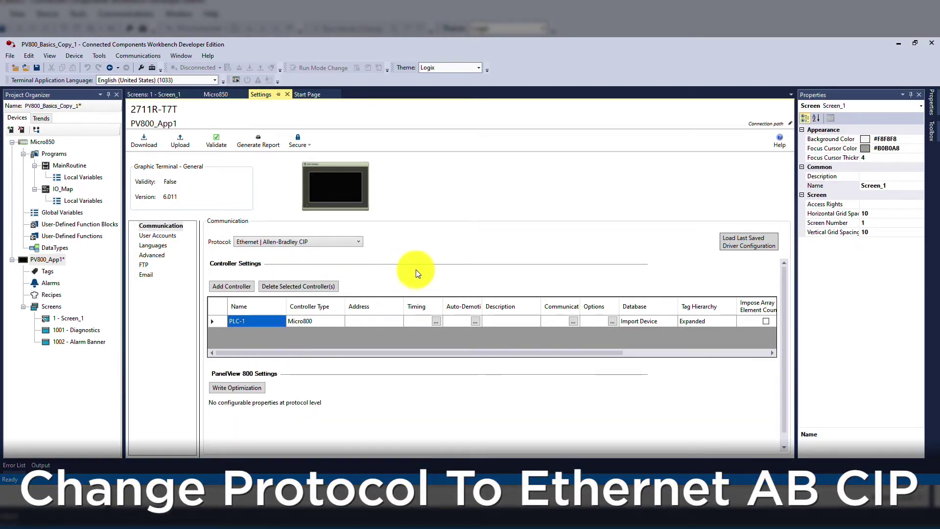
{"action": "left_click", "coordinate": [358, 241]}
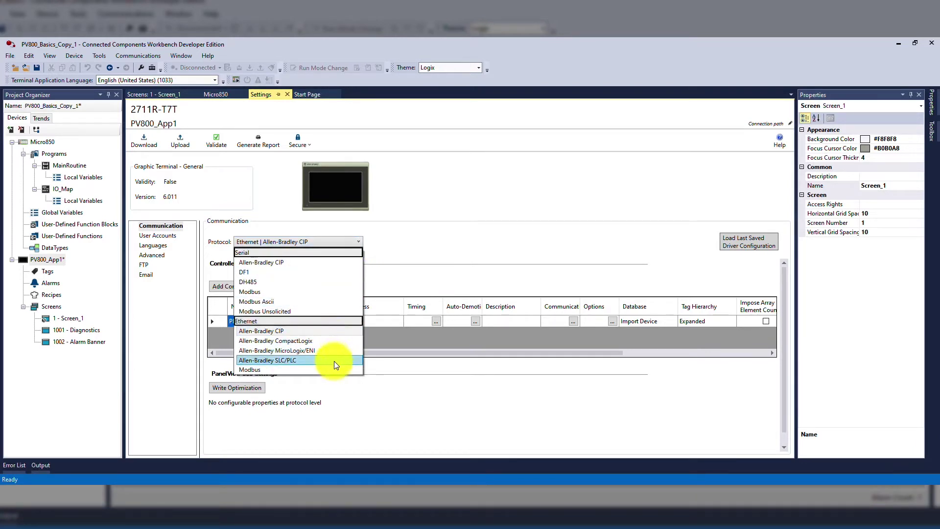
{"action": "left_click", "coordinate": [330, 330]}
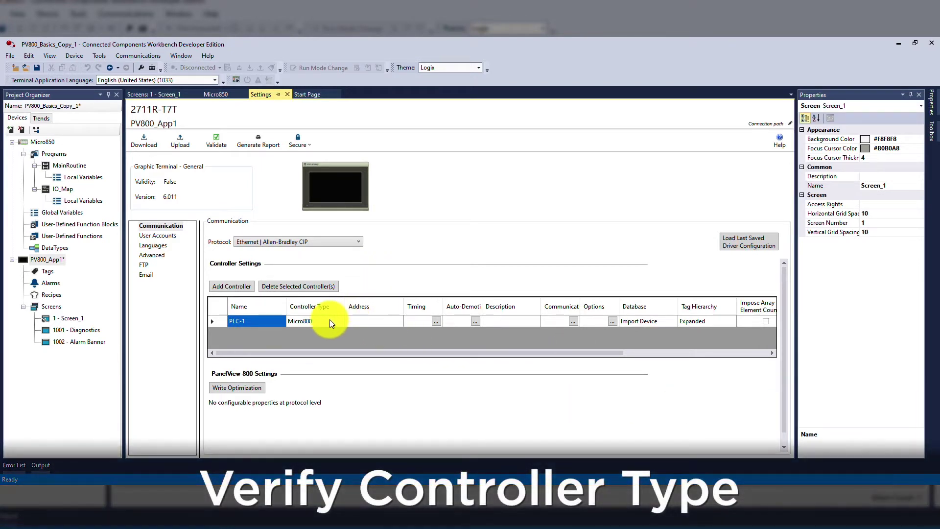
Confirm PLC-1 is a Micro800 and begin entering address 192.168.1.3.
{"action": "left_click", "coordinate": [326, 320]}
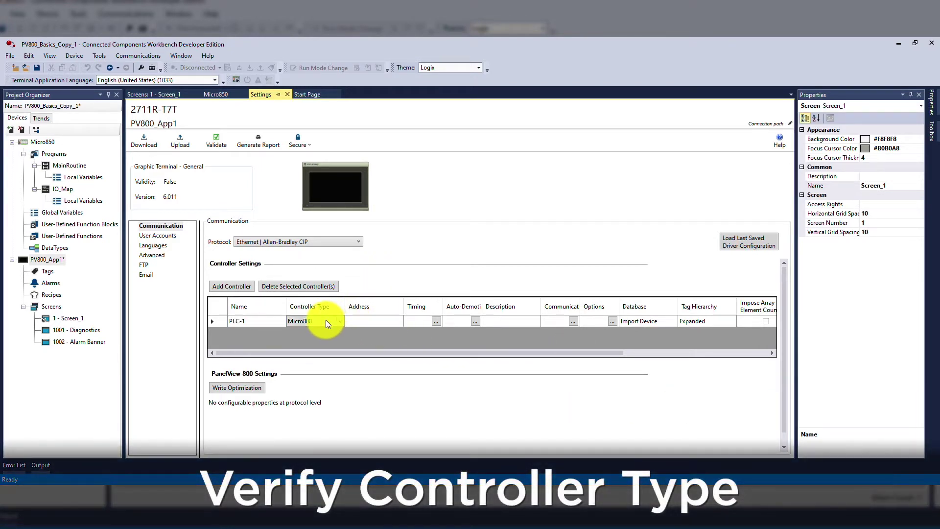
{"action": "left_click", "coordinate": [340, 319]}
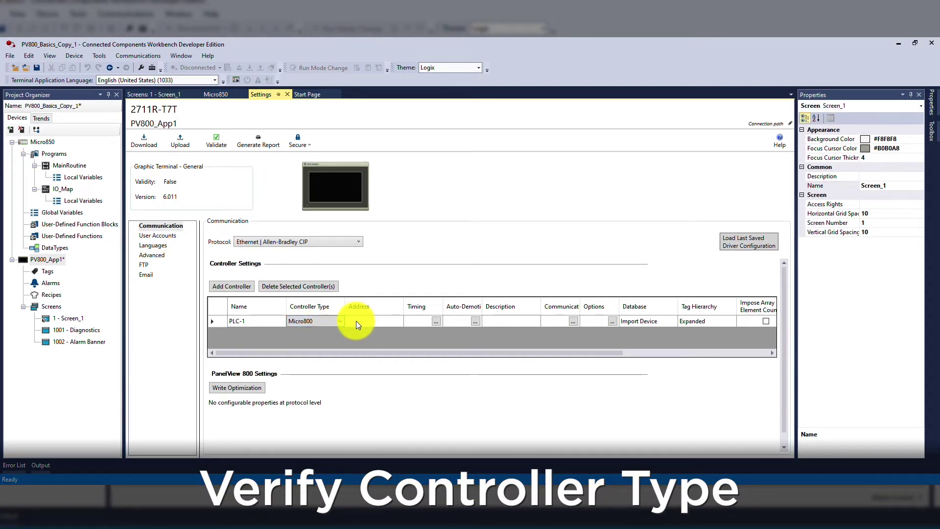
{"action": "left_click", "coordinate": [357, 321]}
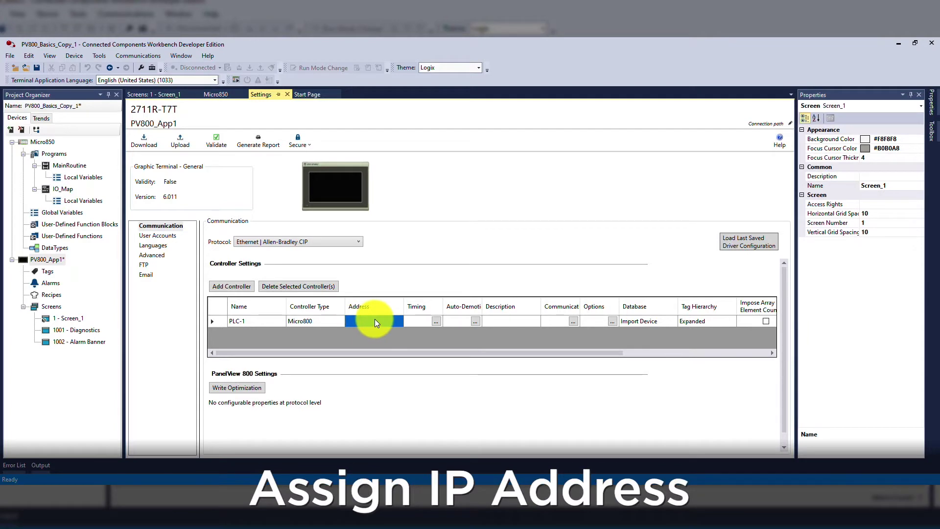
{"action": "type", "text": "192"}
{"action": "type", "text": ".168.1.3"}
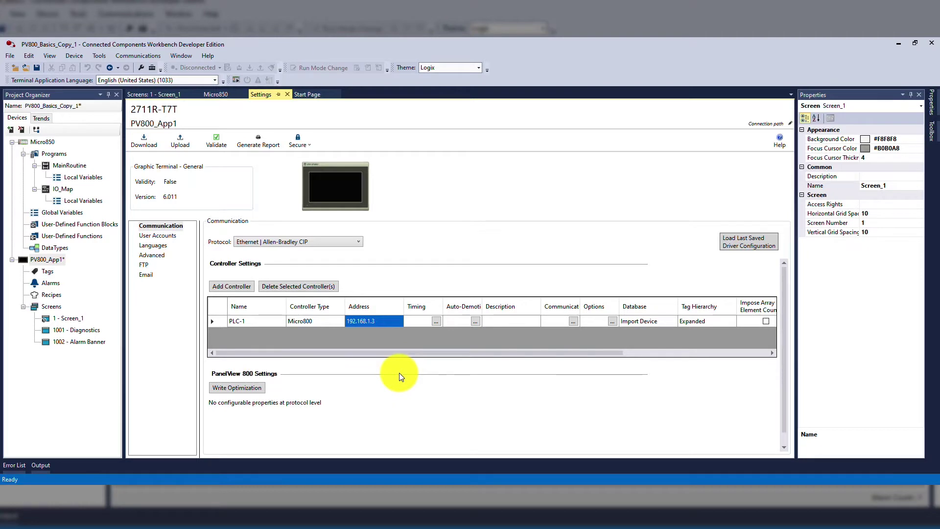
Open the Tags editor and import all 53 Micro800 tags via the Tag Selector.
{"action": "double_click", "coordinate": [46, 272]}
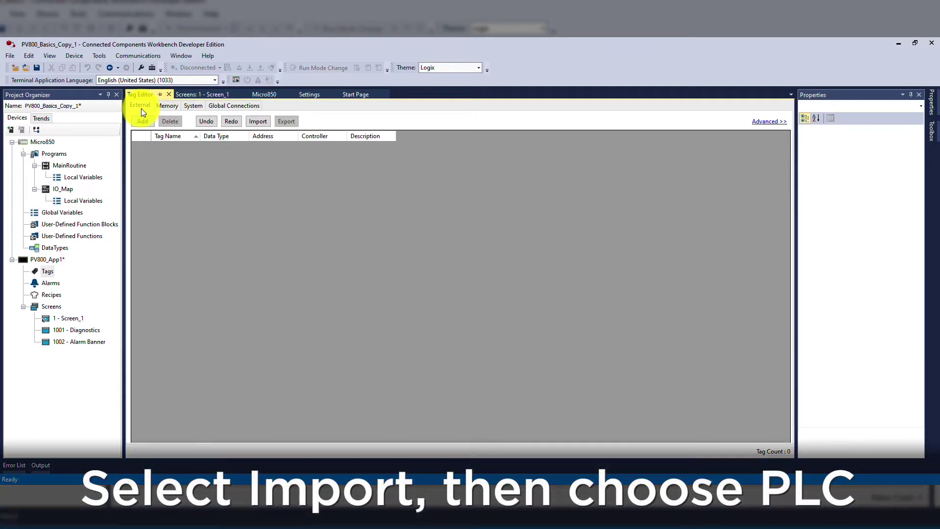
{"action": "left_click", "coordinate": [264, 121]}
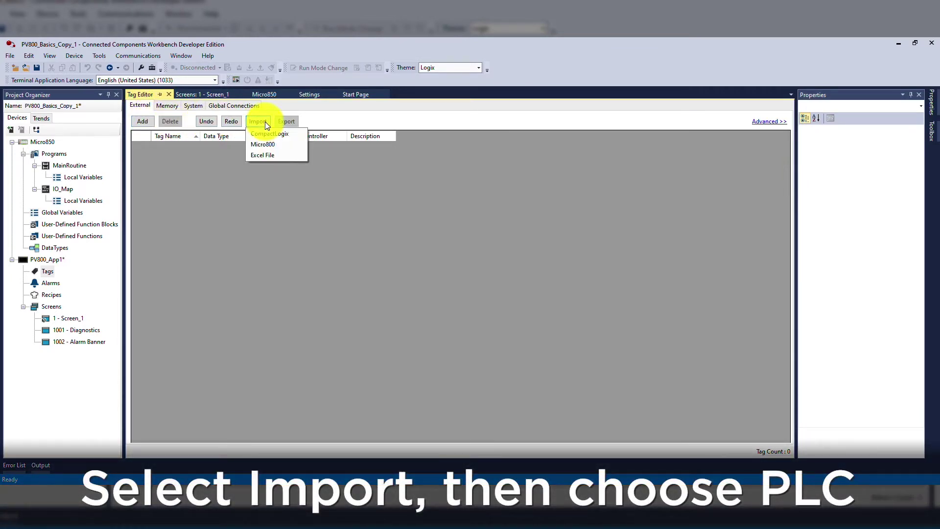
{"action": "left_click", "coordinate": [290, 146]}
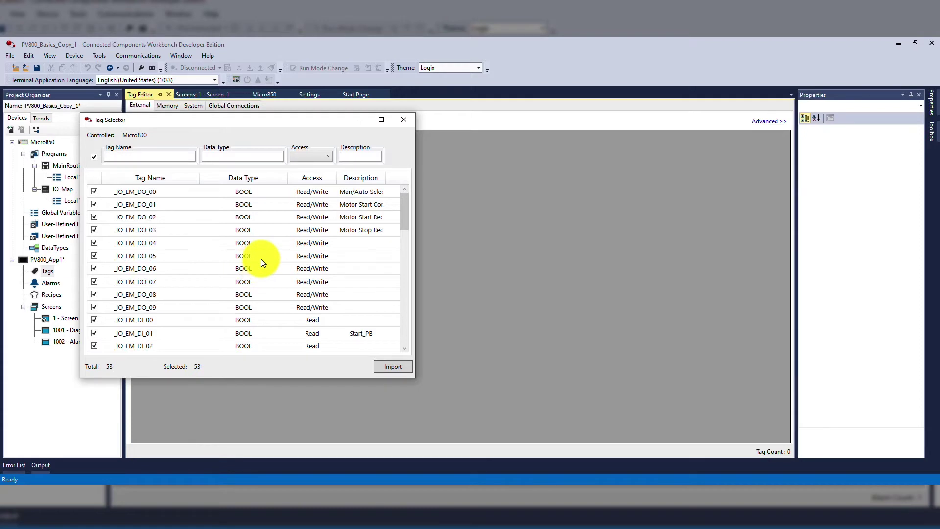
{"action": "scroll", "coordinate": [261, 259], "scroll_direction": "down", "scroll_amount": 3}
{"action": "scroll", "coordinate": [260, 259], "scroll_direction": "down", "scroll_amount": 3}
{"action": "scroll", "coordinate": [260, 258], "scroll_direction": "down", "scroll_amount": 3}
{"action": "scroll", "coordinate": [260, 259], "scroll_direction": "down", "scroll_amount": 3}
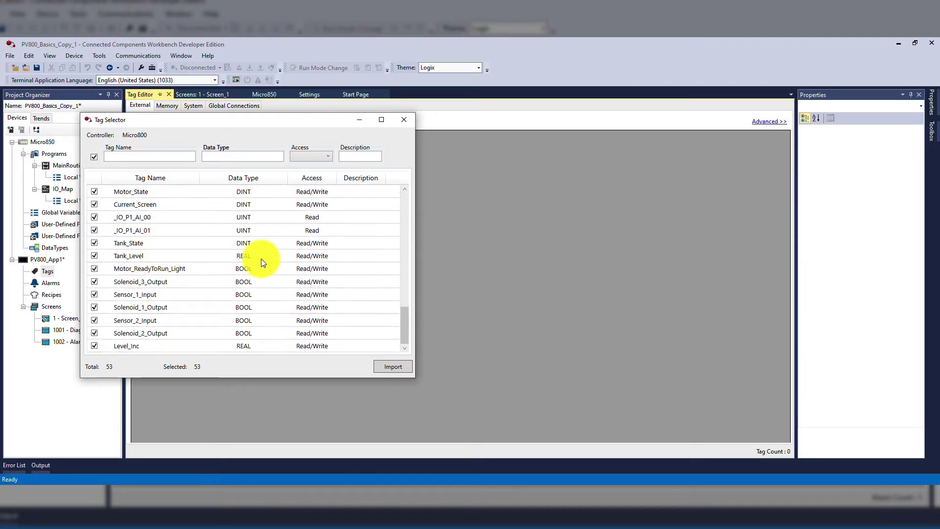
{"action": "scroll", "coordinate": [262, 260], "scroll_direction": "up", "scroll_amount": 4}
{"action": "scroll", "coordinate": [263, 260], "scroll_direction": "up", "scroll_amount": 4}
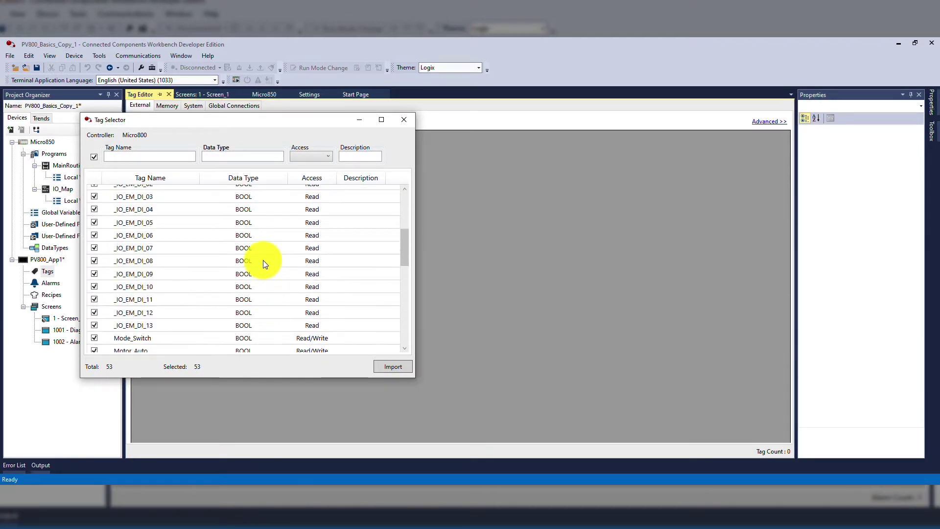
{"action": "scroll", "coordinate": [264, 260], "scroll_direction": "up", "scroll_amount": 4}
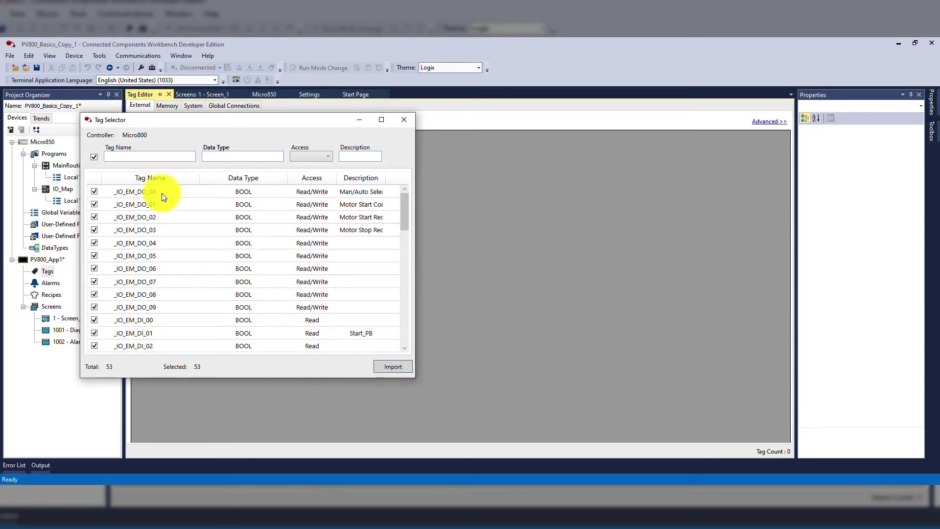
{"action": "left_click", "coordinate": [94, 157]}
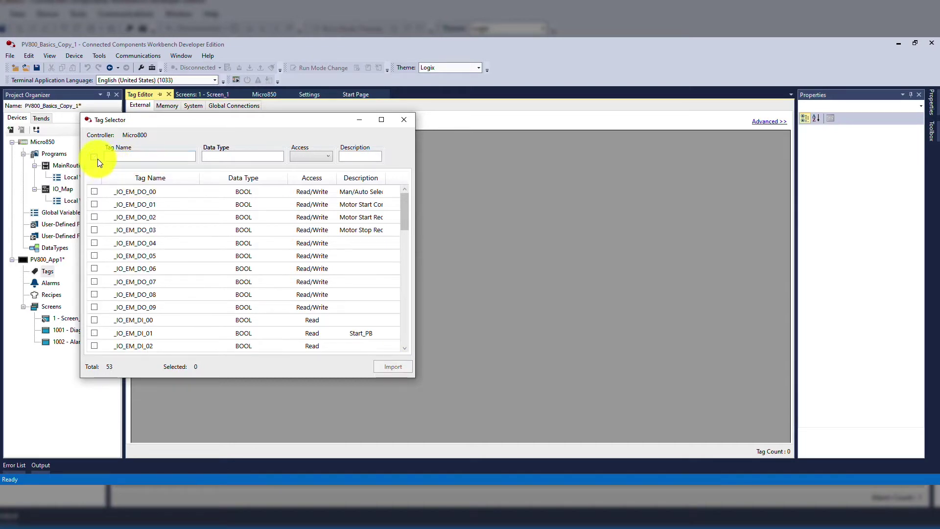
{"action": "left_click", "coordinate": [94, 156]}
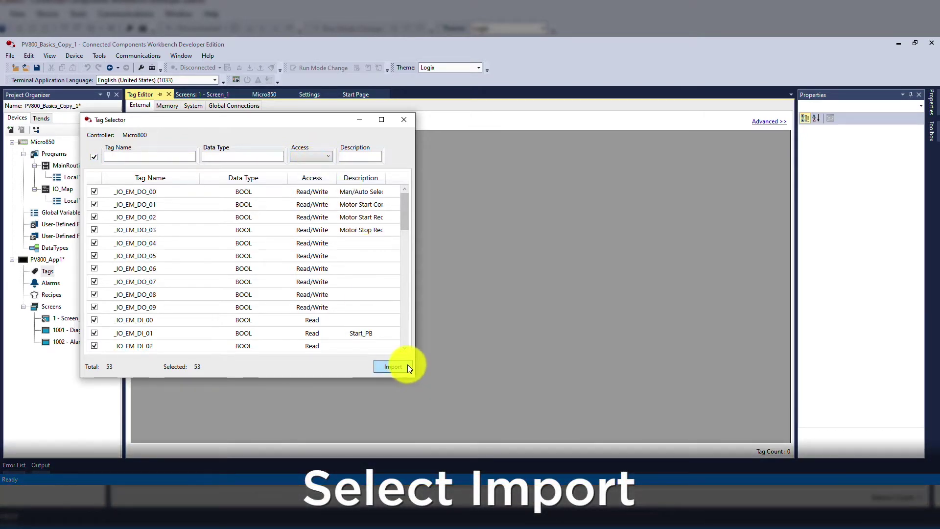
{"action": "left_click", "coordinate": [407, 364]}
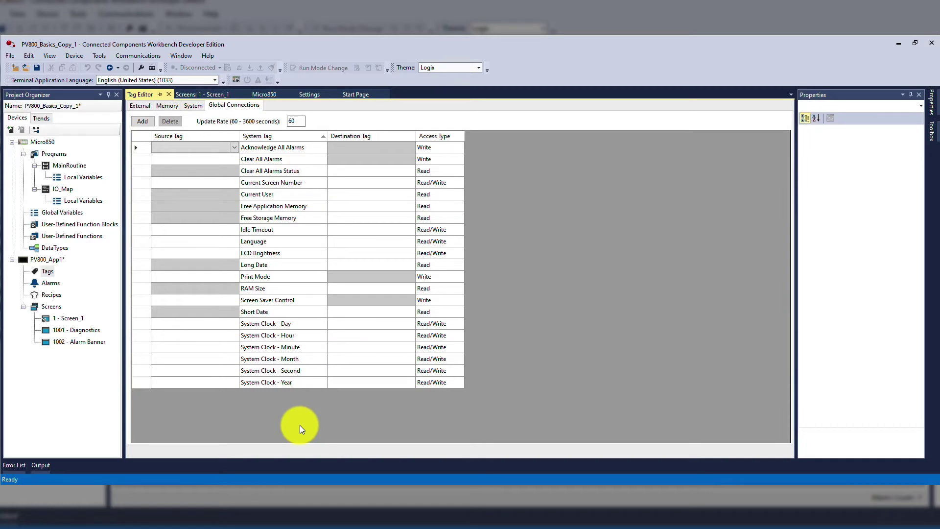
Select the Current Screen Number row and view its Source Tag choices without changing them.
{"action": "left_click", "coordinate": [136, 183]}
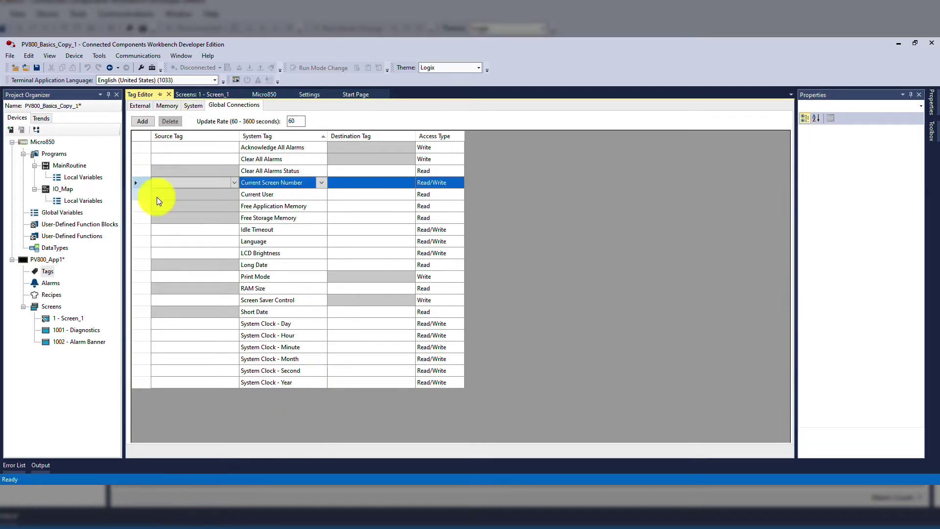
{"action": "left_click", "coordinate": [234, 182]}
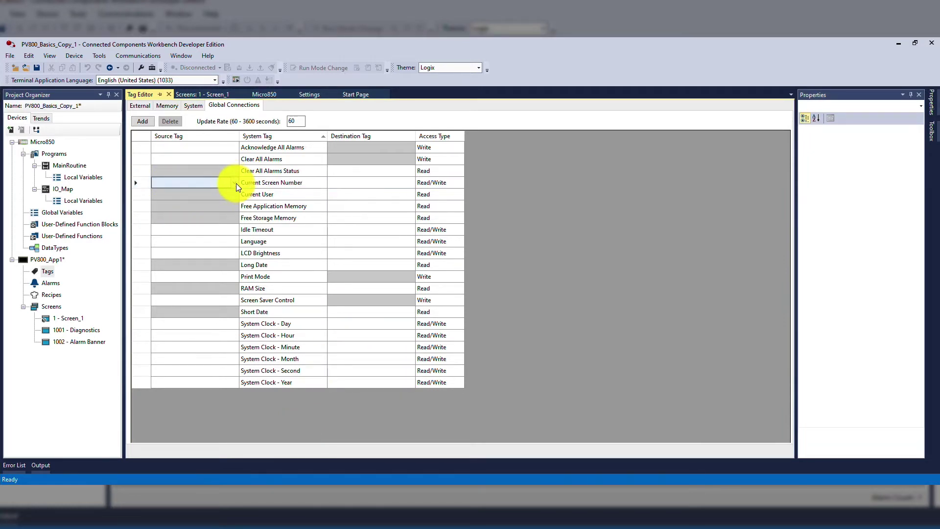
{"action": "left_click", "coordinate": [234, 181]}
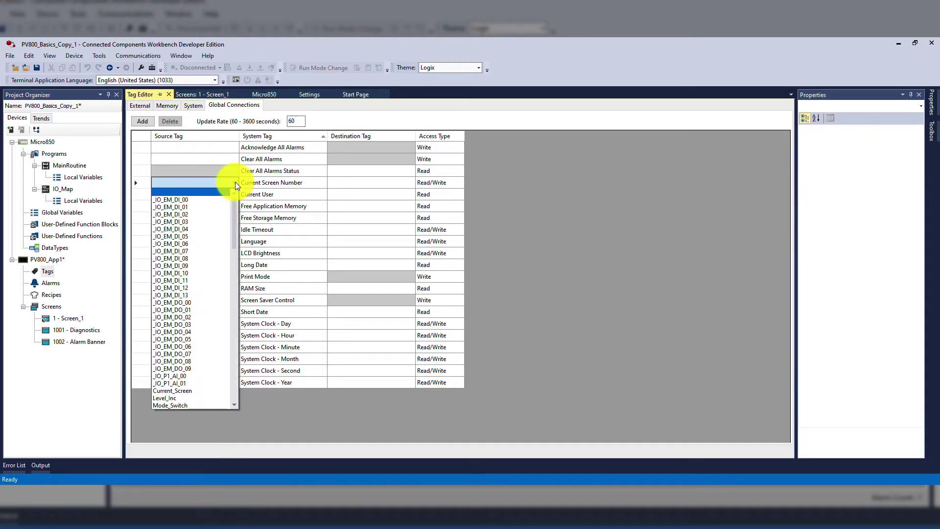
{"action": "left_click", "coordinate": [191, 181]}
{"action": "left_click", "coordinate": [139, 182]}
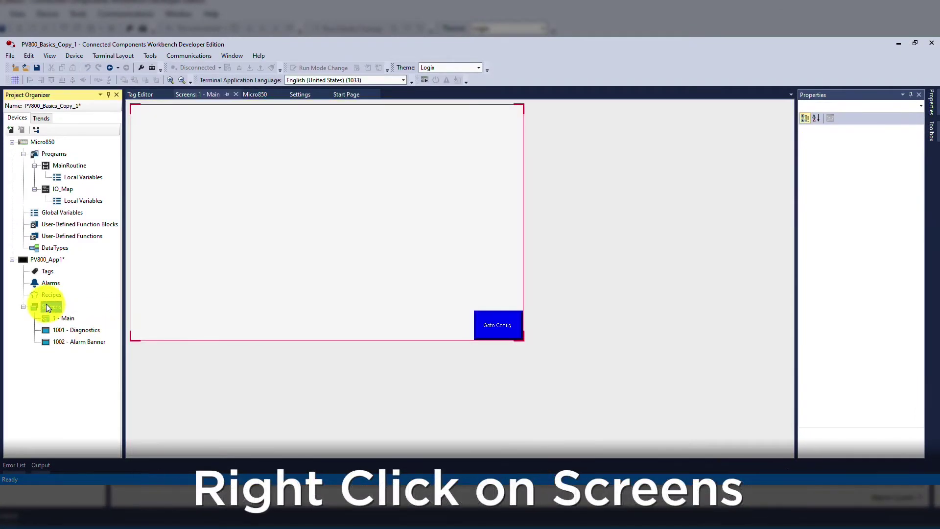
Add Screen_2 under Screens and start renaming it to Details.
{"action": "right_click", "coordinate": [46, 303]}
{"action": "left_click", "coordinate": [63, 311]}
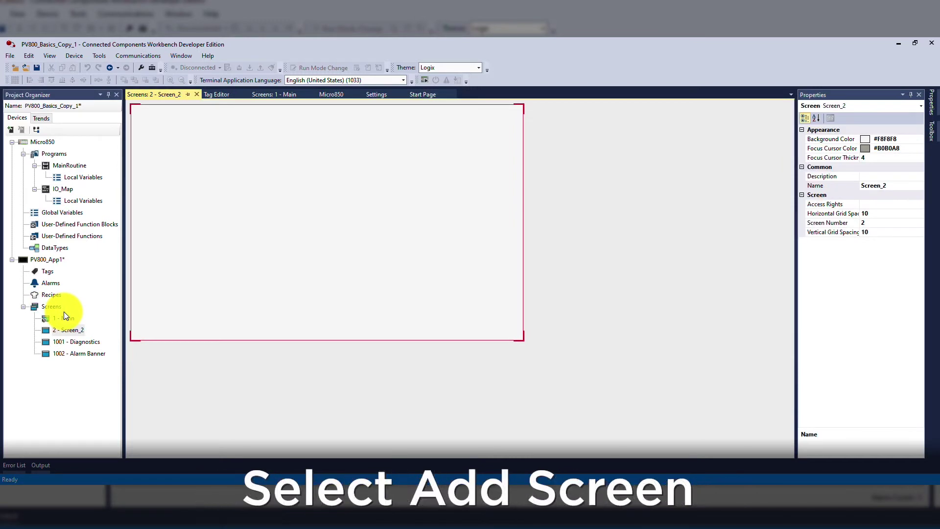
{"action": "right_click", "coordinate": [71, 329]}
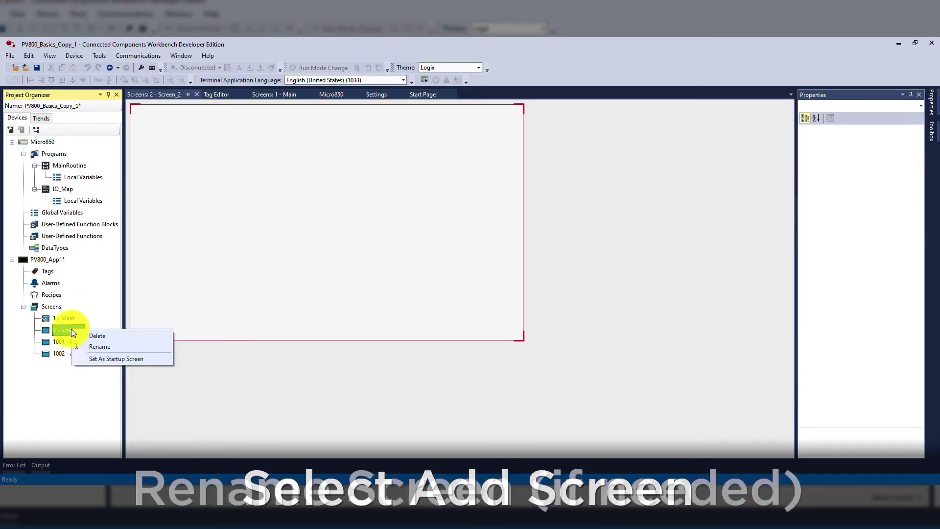
{"action": "left_click", "coordinate": [92, 341]}
{"action": "type", "text": "Details"}
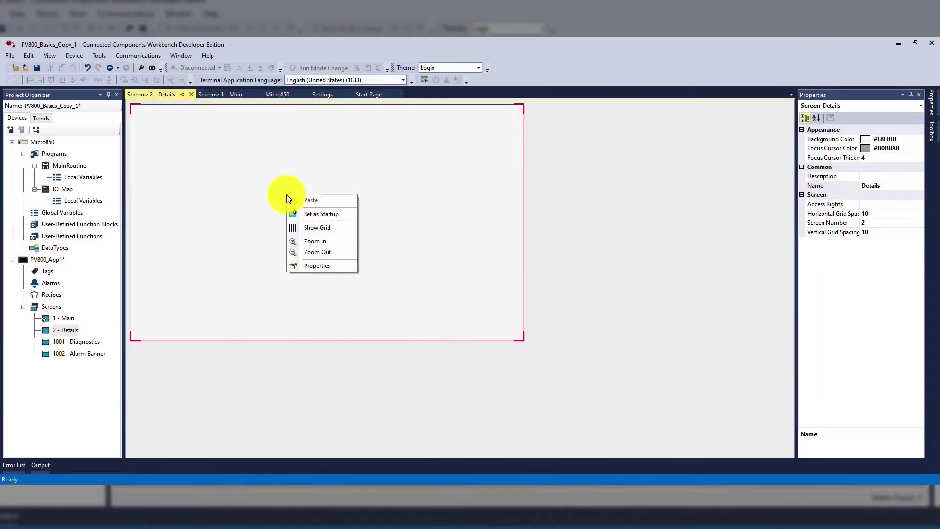
Switch to the Main screen, keeping its current background colour.
{"action": "left_click", "coordinate": [329, 264]}
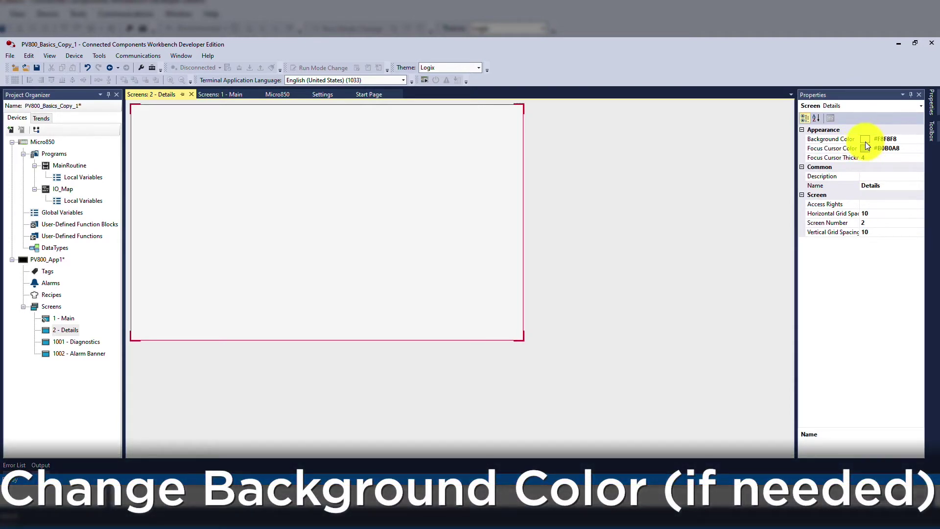
{"action": "left_click", "coordinate": [866, 139]}
{"action": "left_click", "coordinate": [918, 140]}
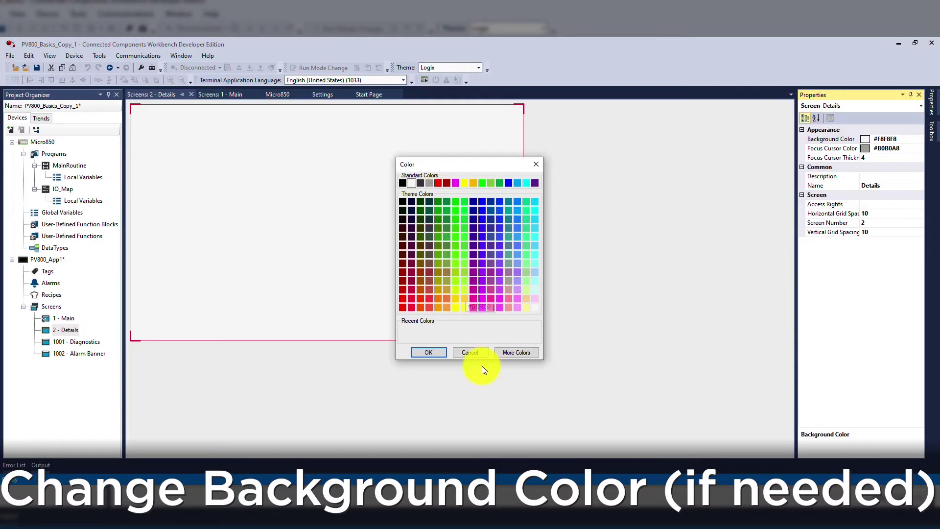
{"action": "left_click", "coordinate": [428, 352]}
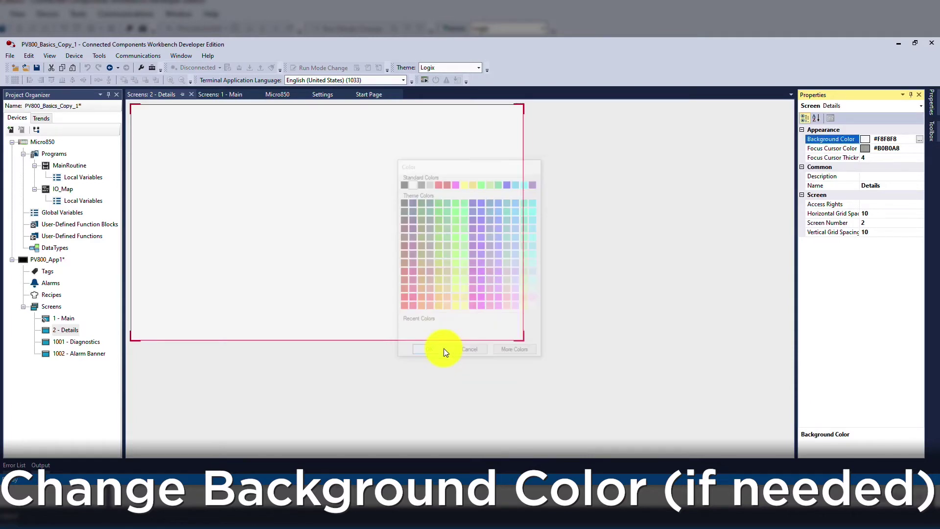
{"action": "left_click", "coordinate": [232, 95]}
{"action": "left_click", "coordinate": [863, 139]}
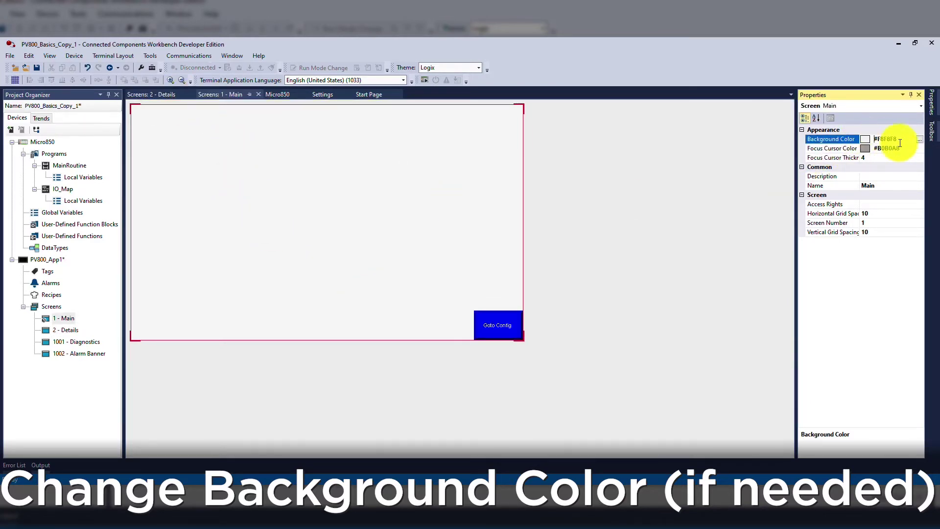
{"action": "left_click", "coordinate": [920, 139]}
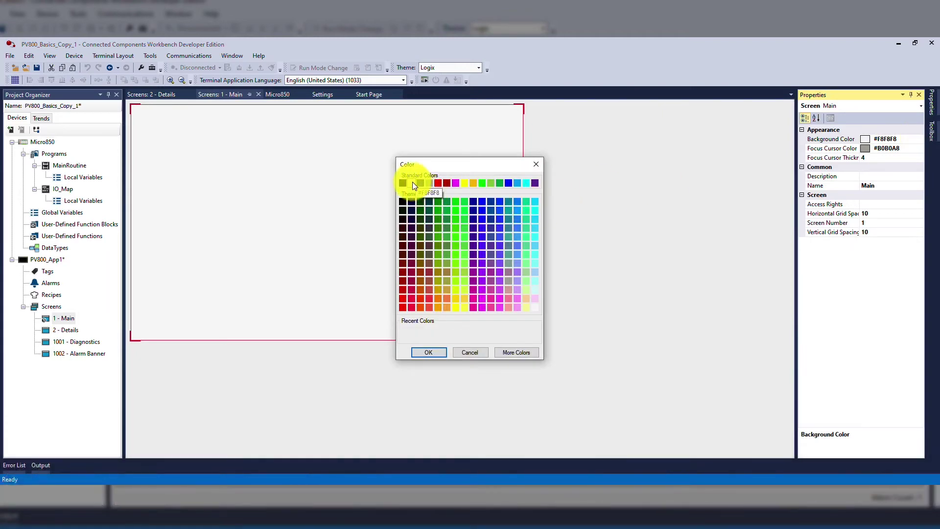
{"action": "left_click", "coordinate": [431, 352]}
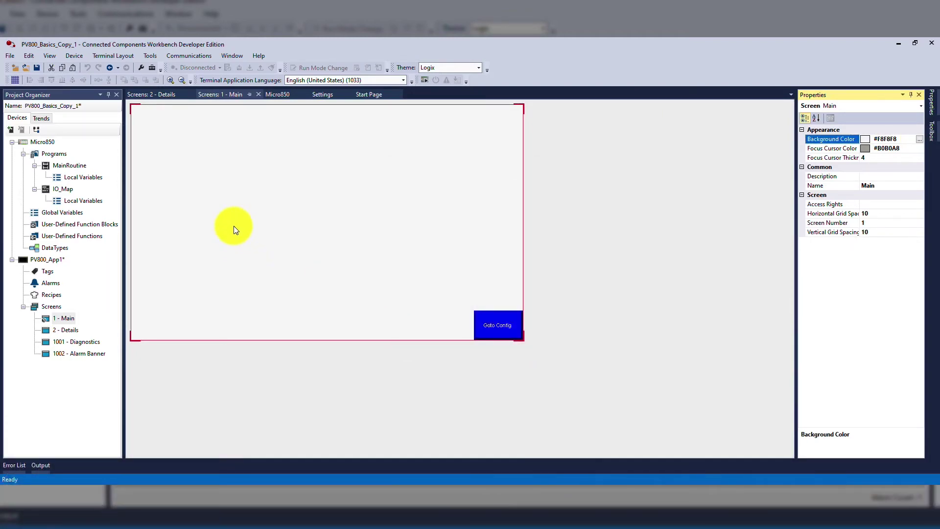
Drag the Goto Config button to the top-left corner of the Main screen.
{"action": "left_click", "coordinate": [500, 329]}
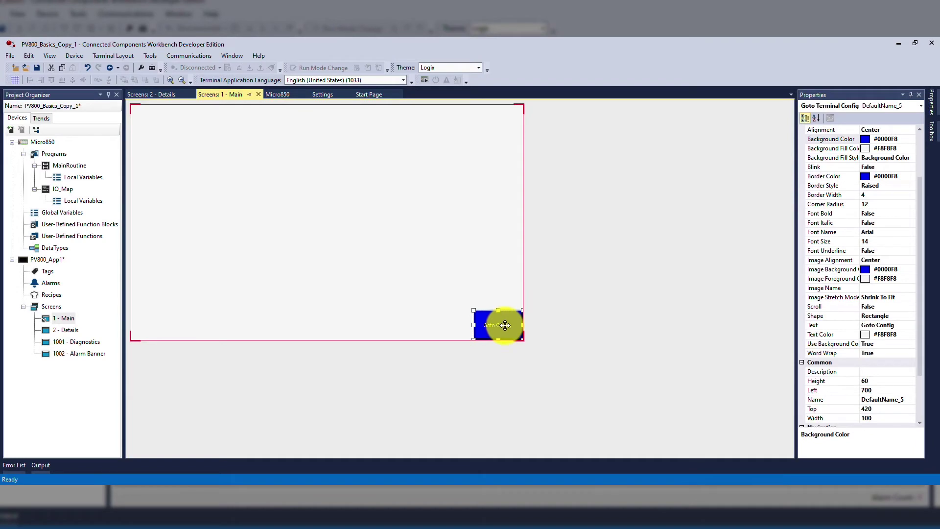
{"action": "left_click_drag", "start_coordinate": [505, 325], "coordinate": [155, 120]}
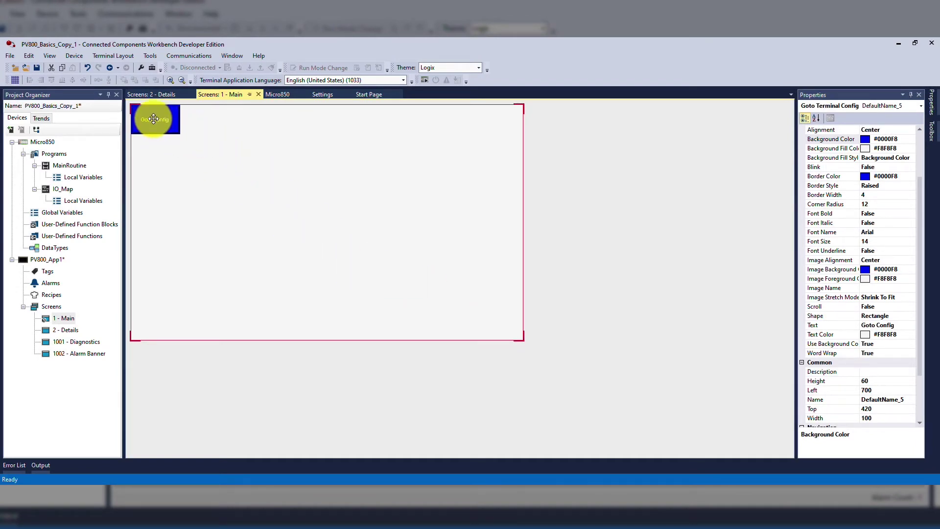
{"action": "left_click", "coordinate": [253, 153]}
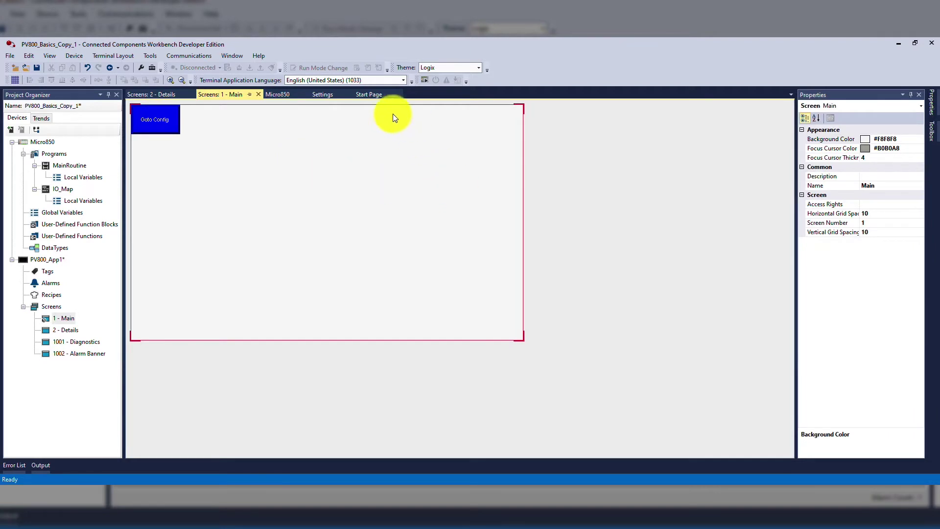
{"action": "left_click", "coordinate": [931, 118]}
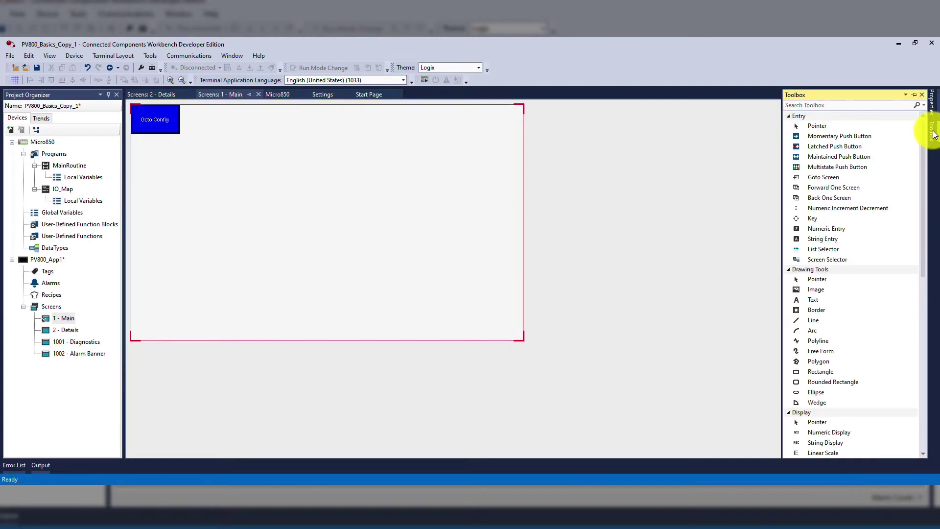
Pin the Toolbox and place a Text object spanning the Main screen's full top width.
{"action": "left_click", "coordinate": [910, 94]}
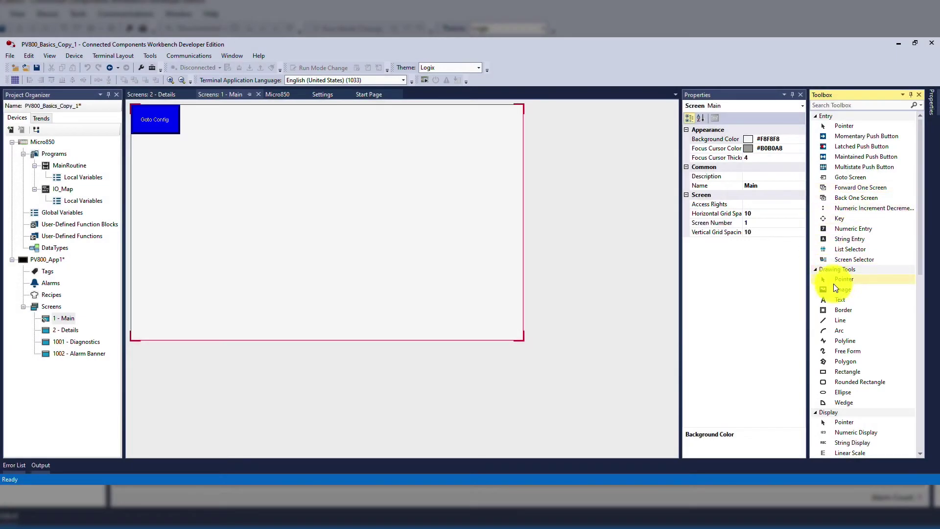
{"action": "left_click", "coordinate": [852, 301]}
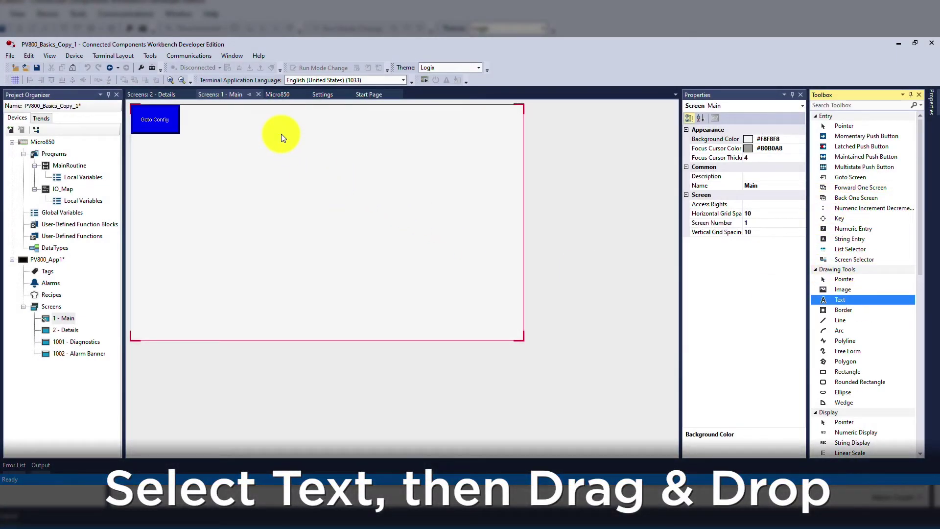
{"action": "left_click", "coordinate": [278, 121]}
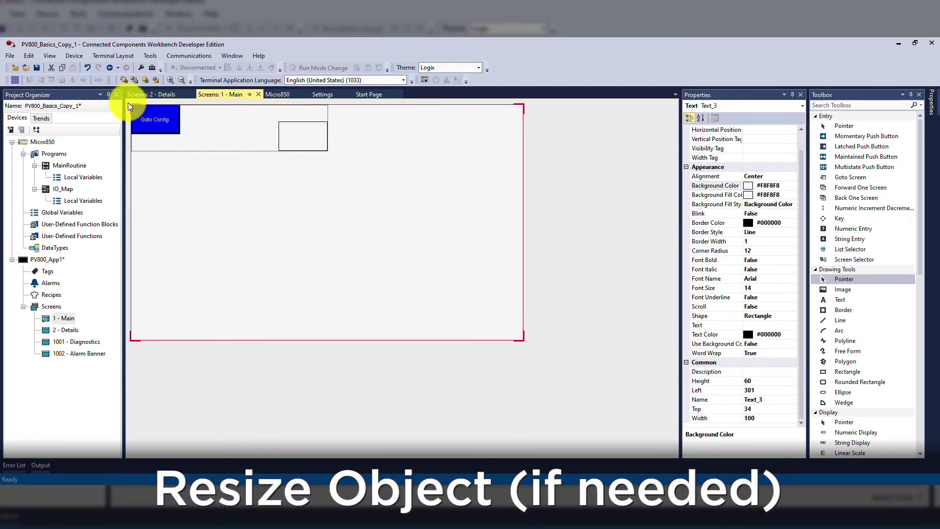
{"action": "left_click_drag", "start_coordinate": [136, 114], "coordinate": [132, 110]}
{"action": "left_click_drag", "start_coordinate": [327, 150], "coordinate": [523, 140]}
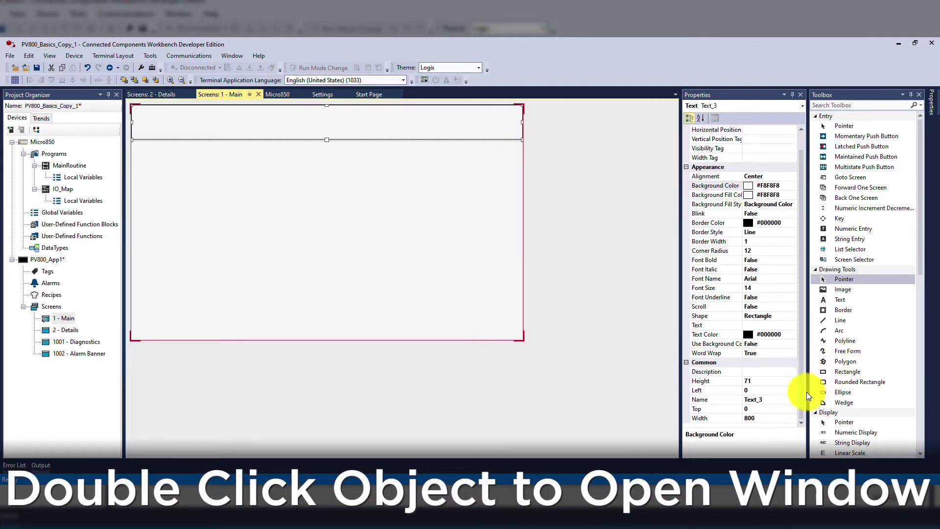
Set Text_3's height to 65 and open its Text dialog.
{"action": "double_click", "coordinate": [769, 382]}
{"action": "type", "text": "65"}
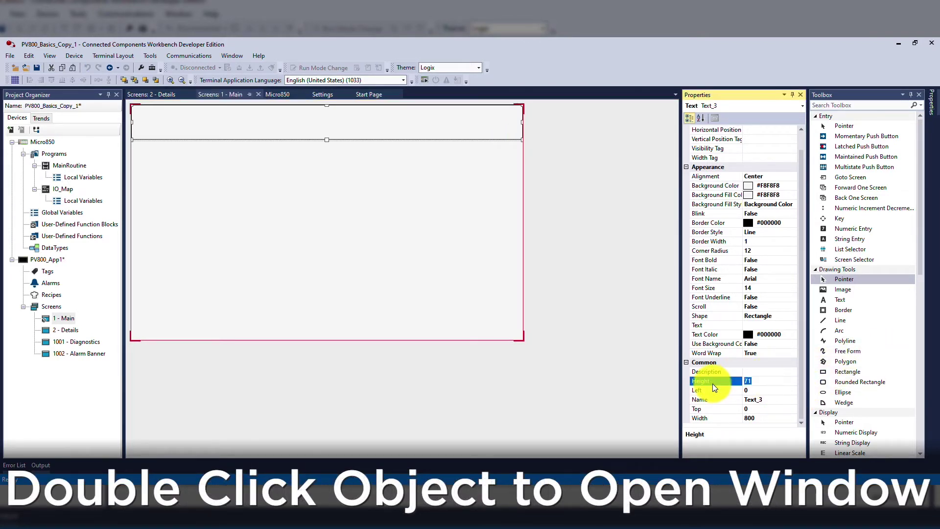
{"action": "key", "text": "Return"}
{"action": "double_click", "coordinate": [390, 122]}
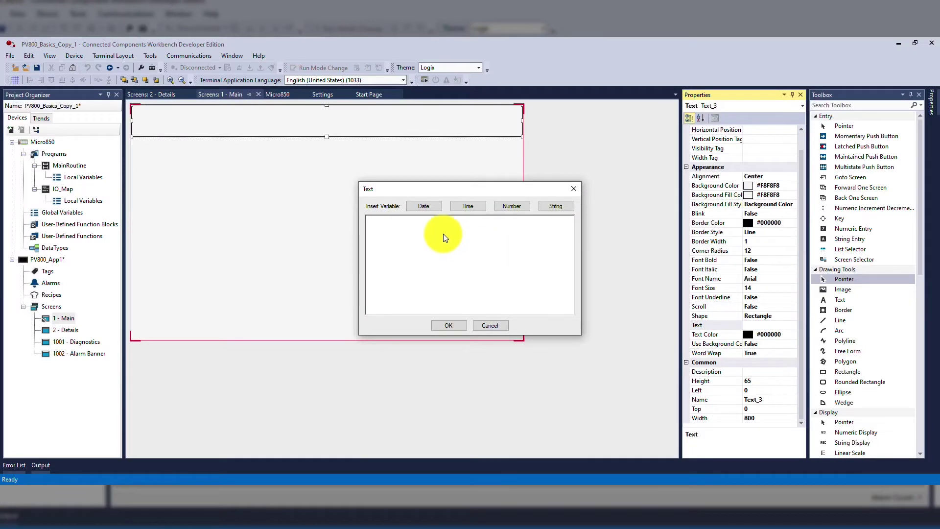
{"action": "type", "text": "MAIN"}
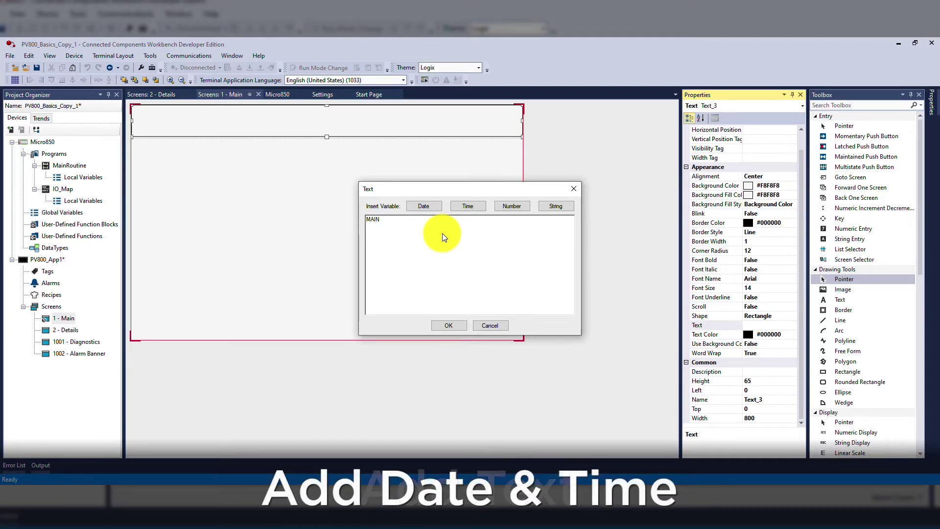
Insert short-format date and time variables into the header text.
{"action": "left_click", "coordinate": [436, 205]}
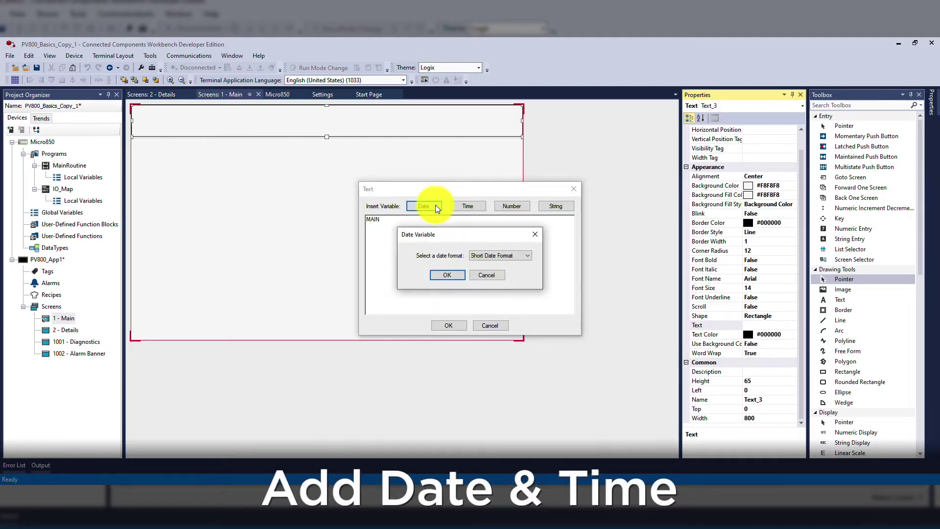
{"action": "left_click", "coordinate": [509, 254]}
{"action": "left_click", "coordinate": [499, 263]}
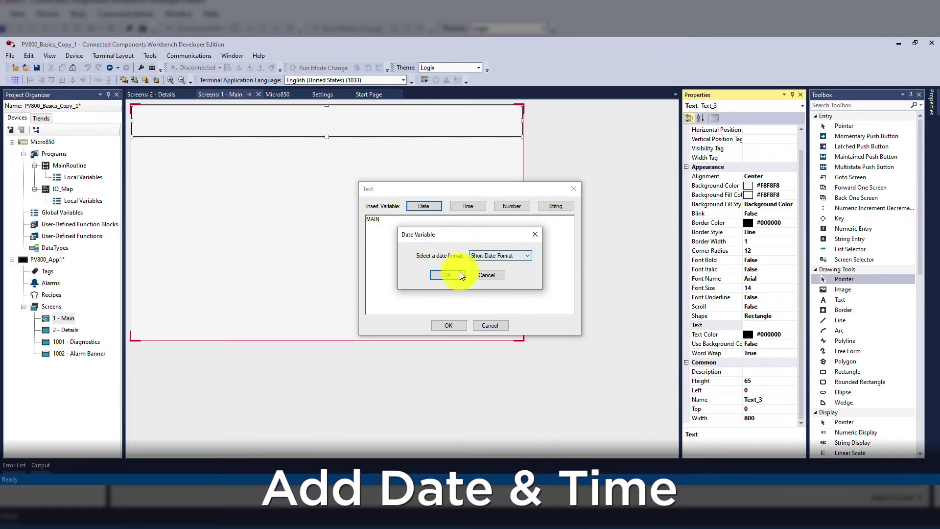
{"action": "left_click", "coordinate": [447, 275]}
{"action": "type", "text": "-"}
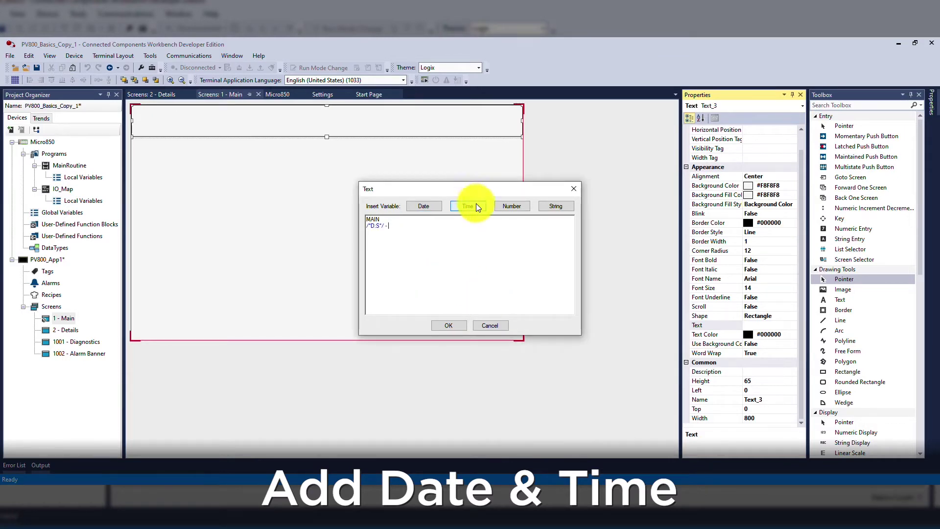
{"action": "left_click", "coordinate": [467, 205]}
{"action": "left_click", "coordinate": [533, 257]}
{"action": "left_click", "coordinate": [499, 267]}
{"action": "left_click", "coordinate": [448, 277]}
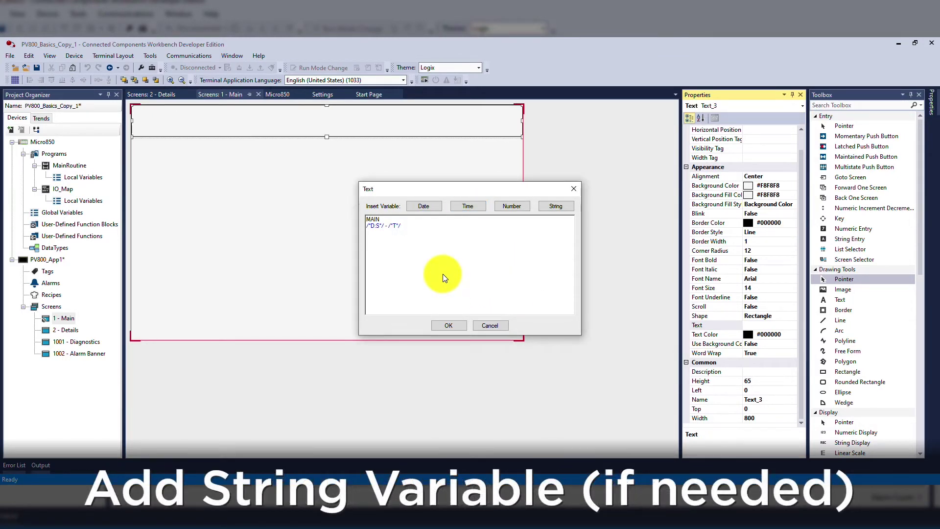
Insert a string variable showing the $SysIPAddress tag.
{"action": "left_click", "coordinate": [562, 206]}
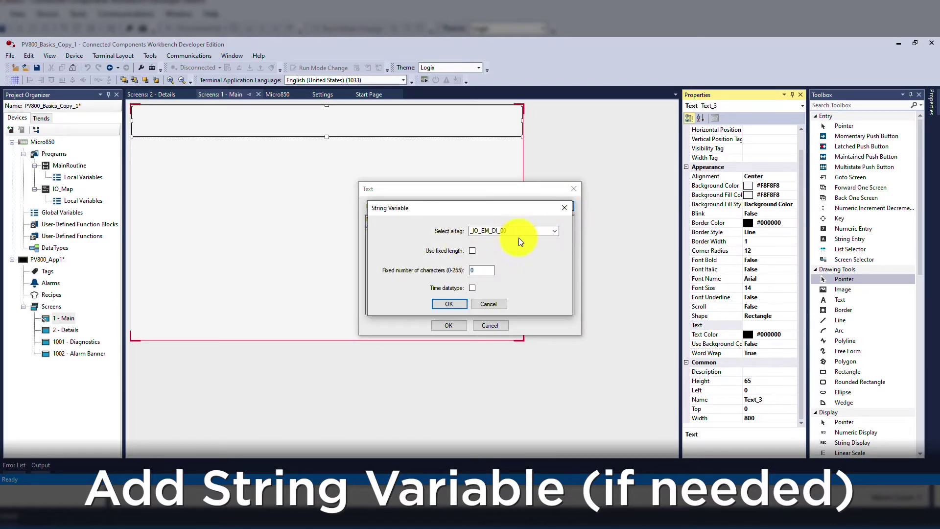
{"action": "left_click", "coordinate": [552, 230]}
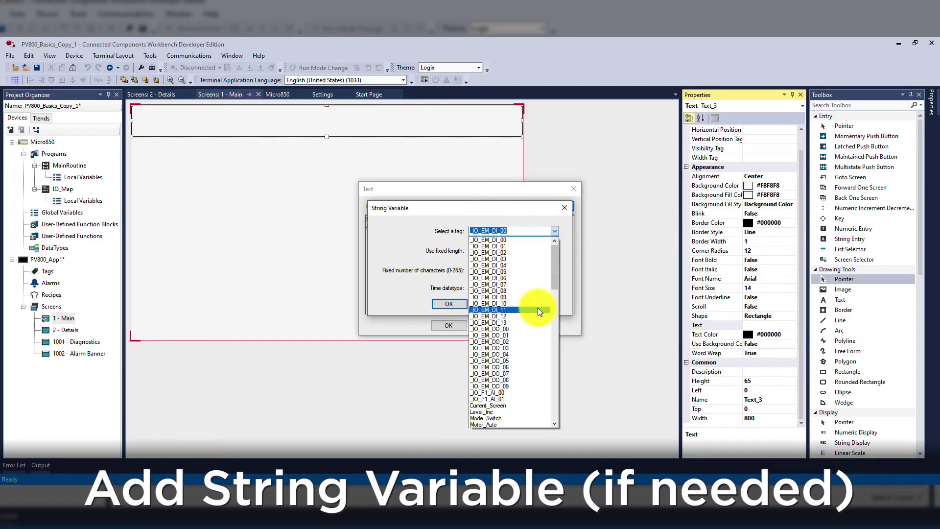
{"action": "scroll", "coordinate": [537, 307], "scroll_direction": "down", "scroll_amount": 4}
{"action": "scroll", "coordinate": [536, 306], "scroll_direction": "down", "scroll_amount": 4}
{"action": "scroll", "coordinate": [537, 306], "scroll_direction": "down", "scroll_amount": 4}
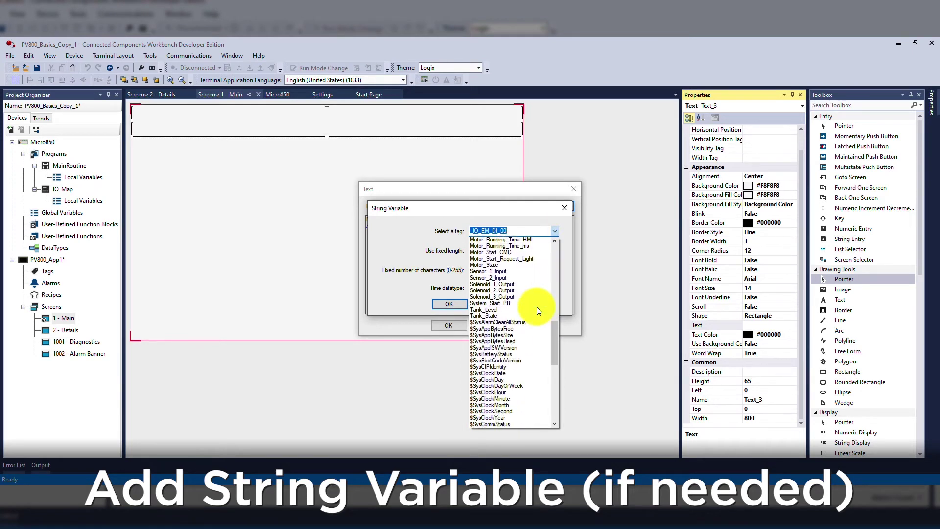
{"action": "scroll", "coordinate": [537, 306], "scroll_direction": "down", "scroll_amount": 3}
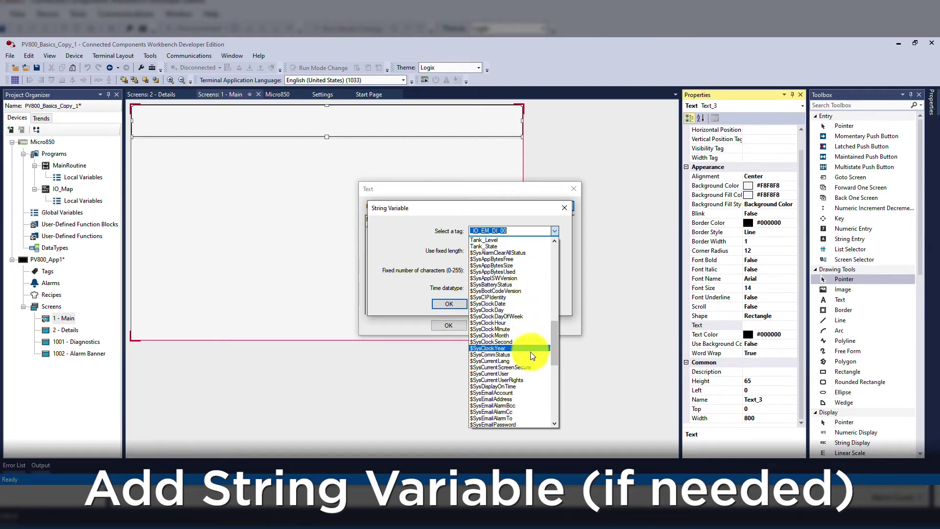
{"action": "scroll", "coordinate": [529, 352], "scroll_direction": "down", "scroll_amount": 1}
{"action": "scroll", "coordinate": [530, 352], "scroll_direction": "down", "scroll_amount": 3}
{"action": "scroll", "coordinate": [529, 353], "scroll_direction": "down", "scroll_amount": 3}
{"action": "scroll", "coordinate": [530, 352], "scroll_direction": "down", "scroll_amount": 3}
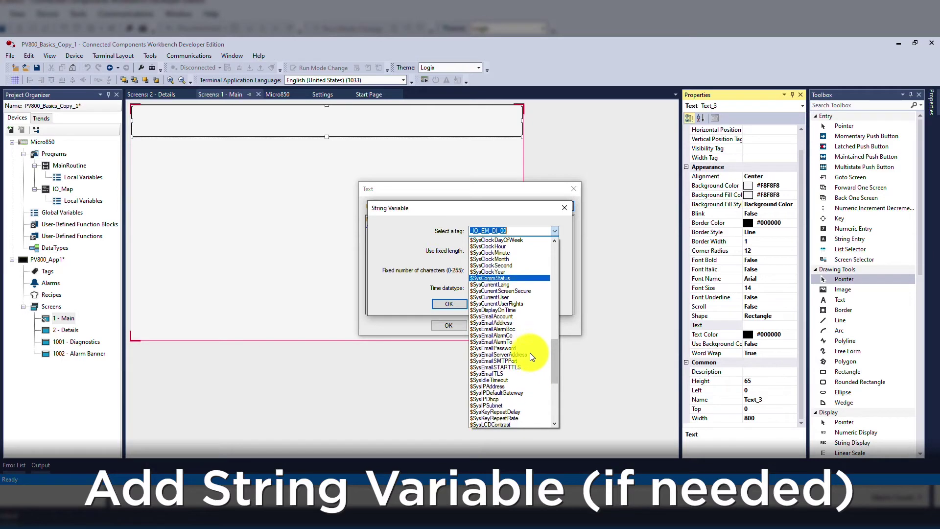
{"action": "left_click", "coordinate": [513, 386]}
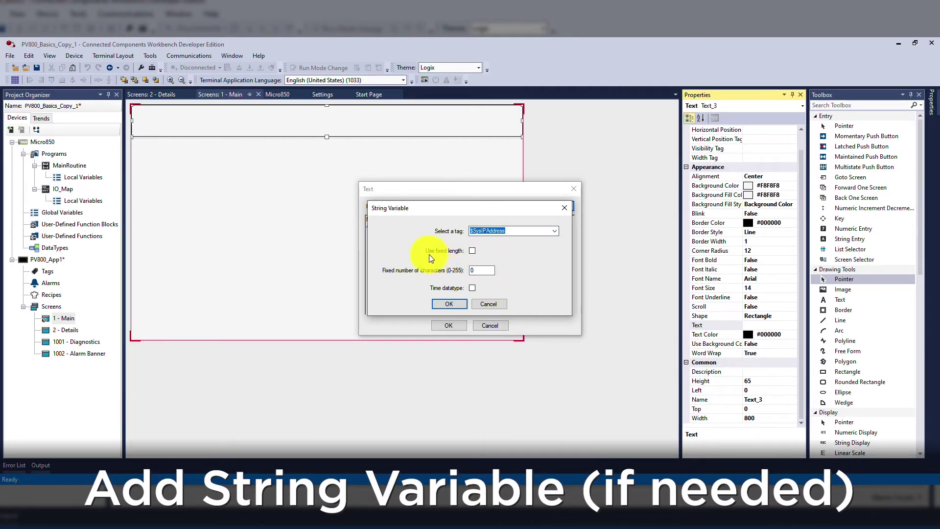
{"action": "left_click", "coordinate": [448, 304]}
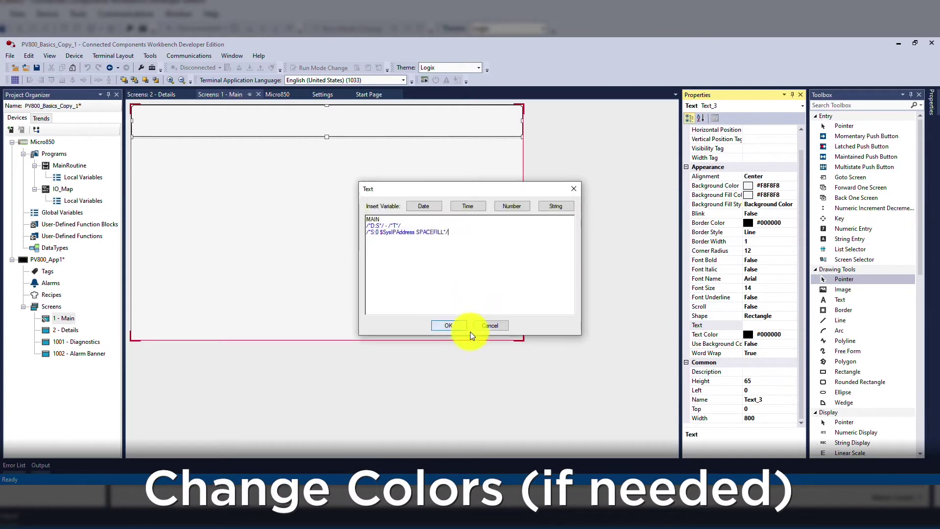
Apply the header text, set a grey background colour, and change the text colour.
{"action": "left_click", "coordinate": [449, 325]}
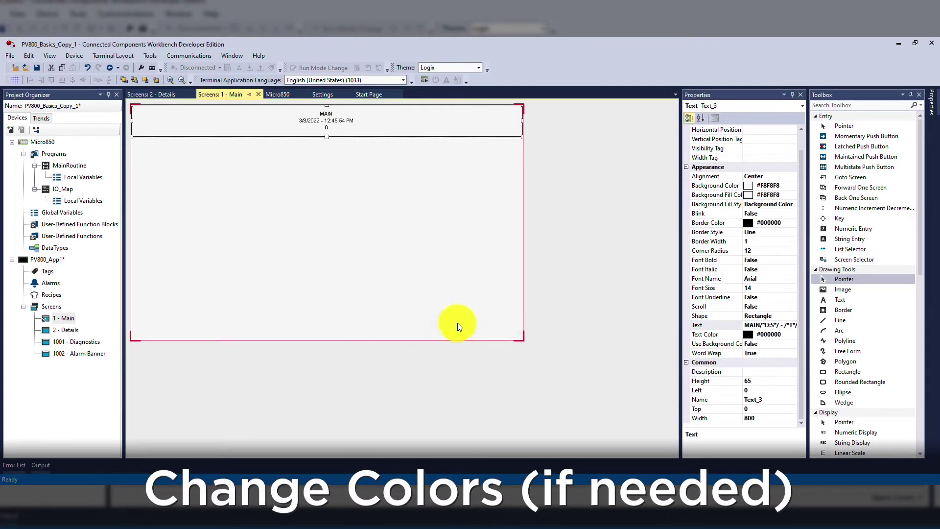
{"action": "left_click", "coordinate": [729, 185]}
{"action": "left_click", "coordinate": [793, 186]}
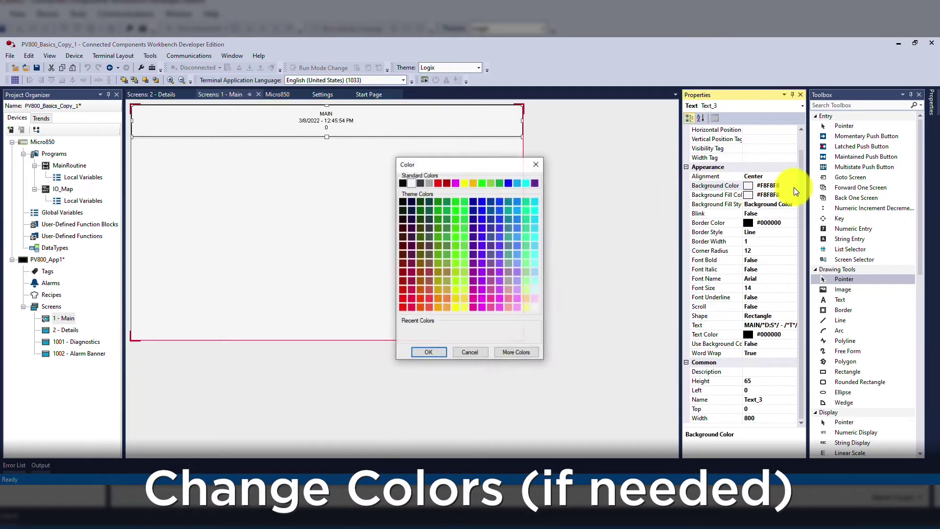
{"action": "left_click", "coordinate": [438, 356]}
{"action": "left_click", "coordinate": [747, 333]}
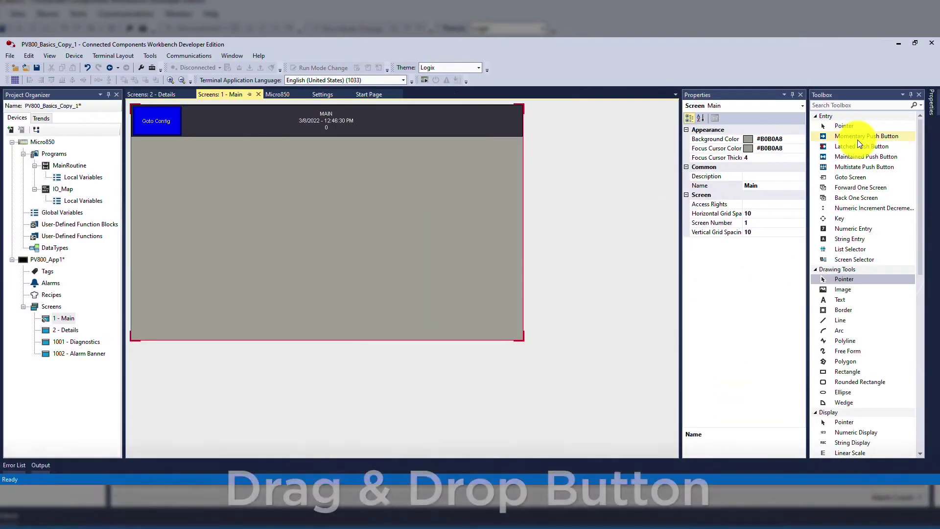
{"action": "left_click_drag", "start_coordinate": [856, 140], "coordinate": [398, 209]}
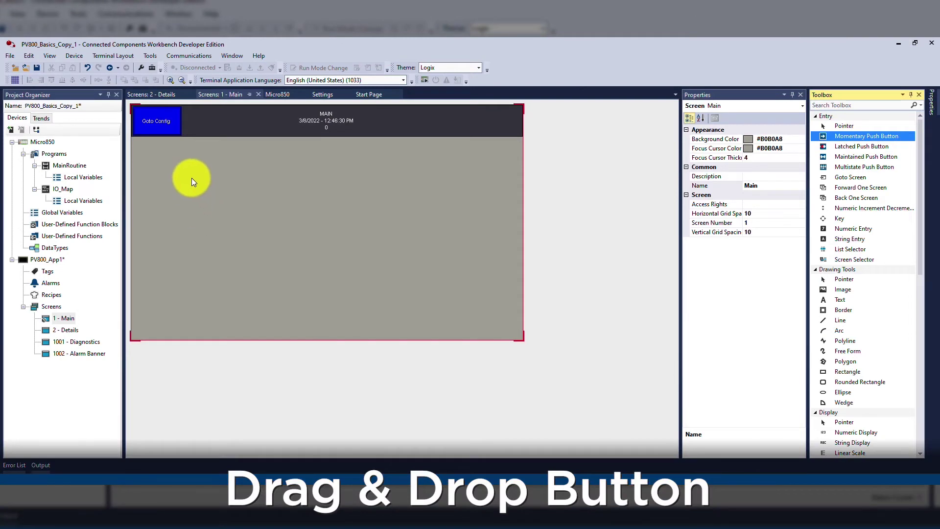
Place PushButton_1, give it a green border, and open its States editor.
{"action": "left_click", "coordinate": [192, 178]}
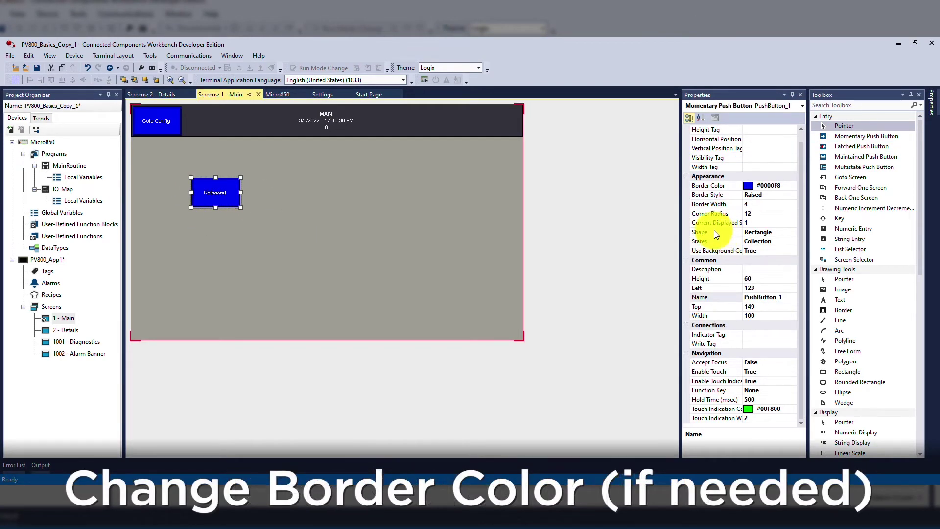
{"action": "left_click", "coordinate": [750, 185]}
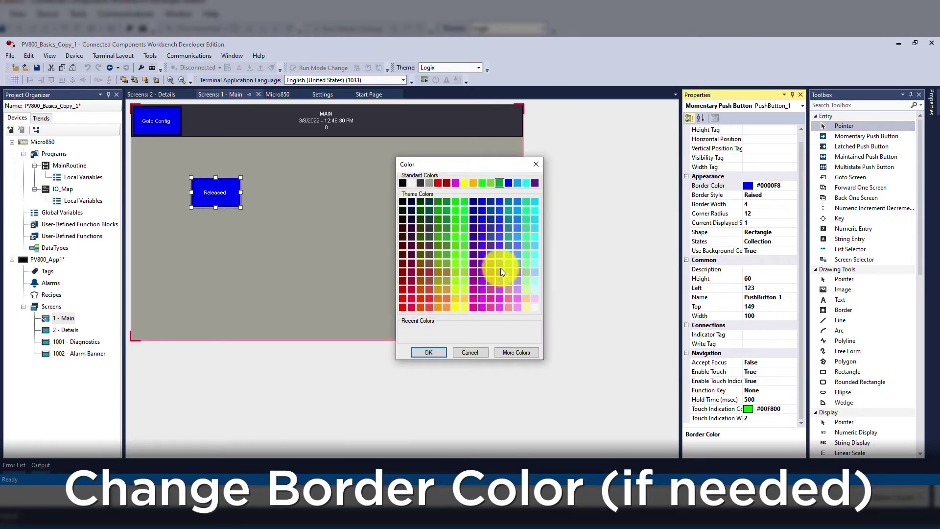
{"action": "left_click", "coordinate": [428, 352]}
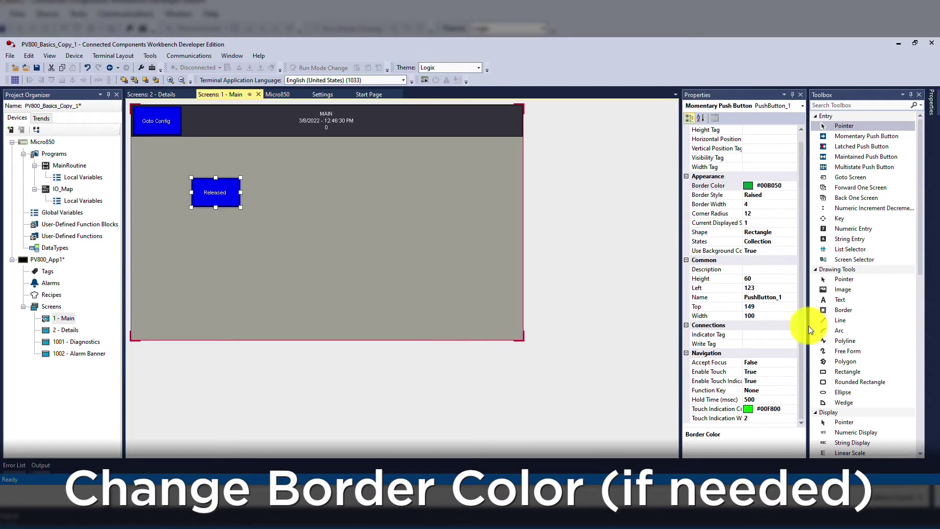
{"action": "left_click", "coordinate": [762, 409]}
{"action": "scroll", "coordinate": [769, 247], "scroll_direction": "up", "scroll_amount": 1}
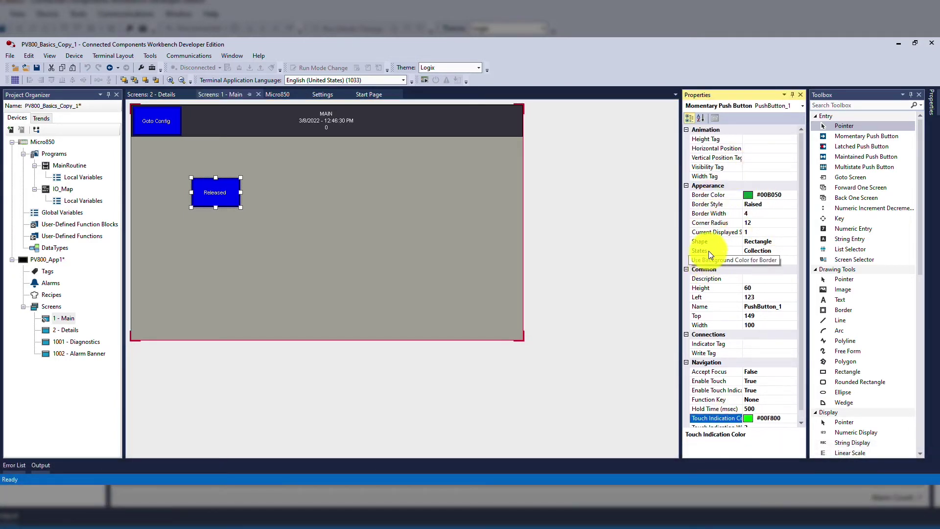
{"action": "left_click", "coordinate": [709, 251]}
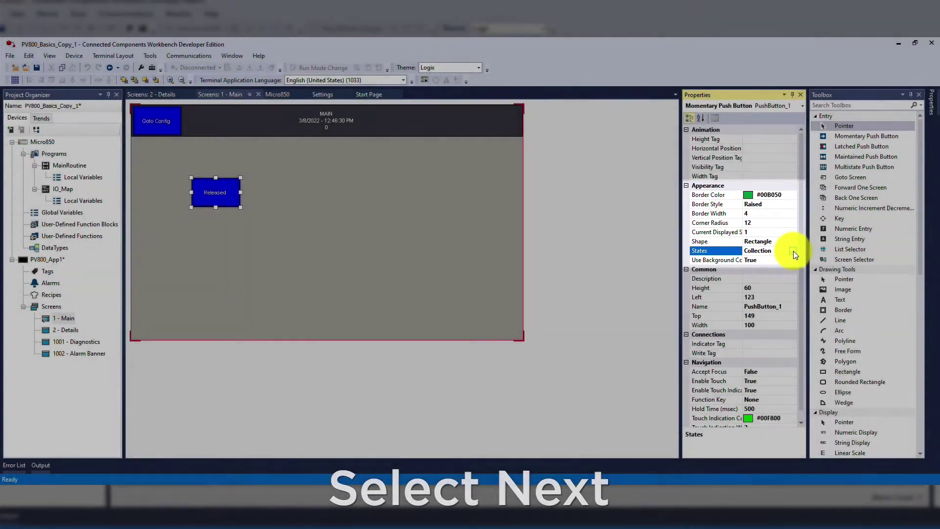
{"action": "left_click", "coordinate": [793, 250]}
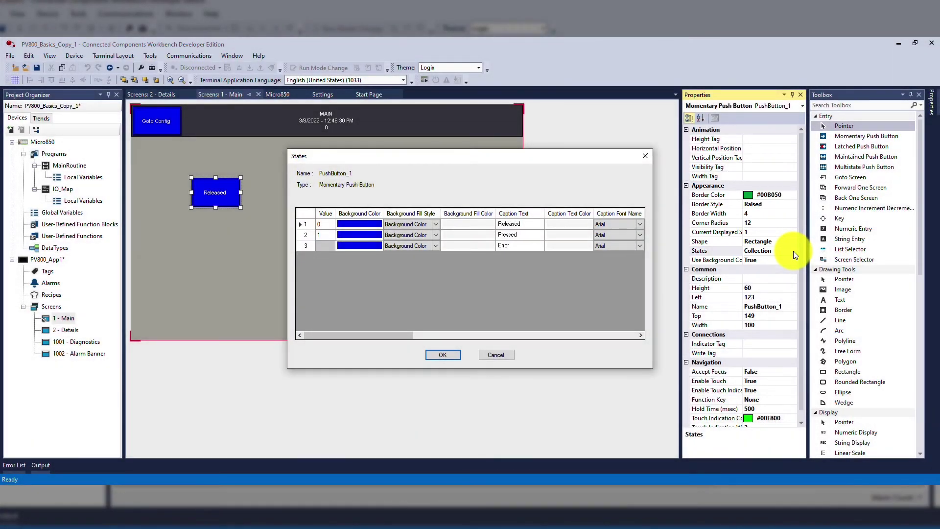
Give the released state a green background and the caption Start.
{"action": "left_click", "coordinate": [371, 224]}
{"action": "left_click", "coordinate": [381, 223]}
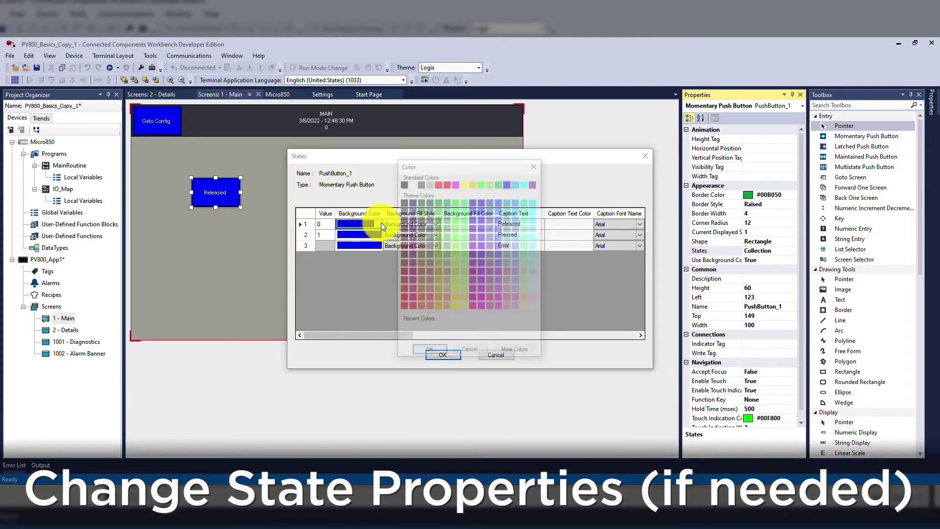
{"action": "left_click", "coordinate": [440, 349]}
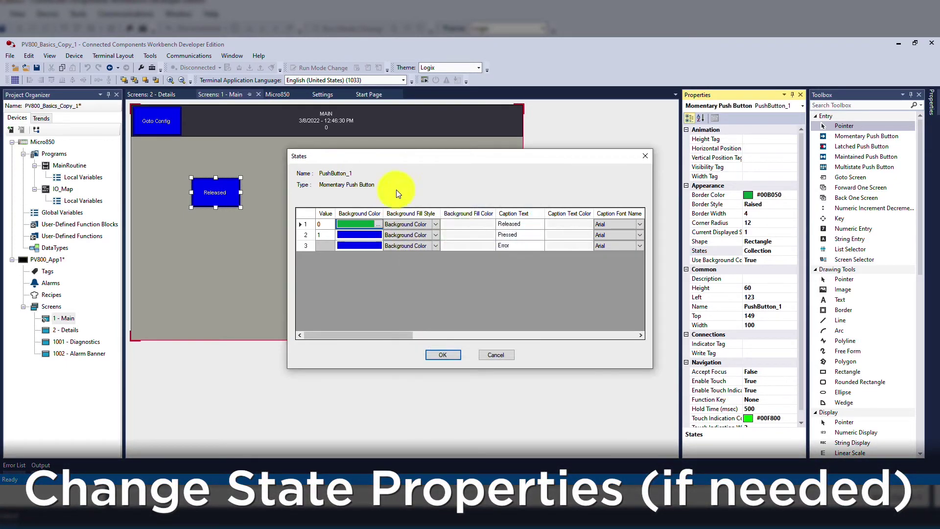
{"action": "left_click", "coordinate": [534, 224]}
{"action": "type", "text": "Start"}
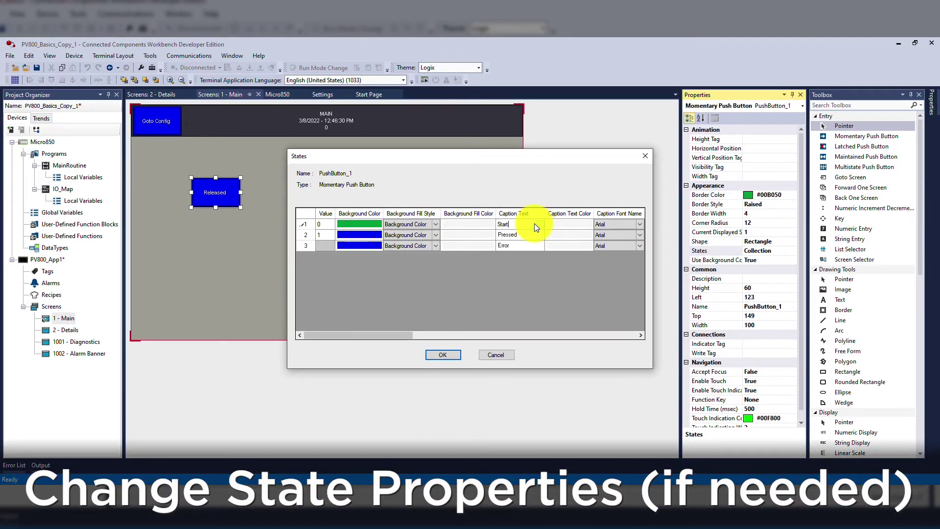
Give the pressed state a bright green background and caption Starting, then paste a button copy.
{"action": "left_click", "coordinate": [373, 237]}
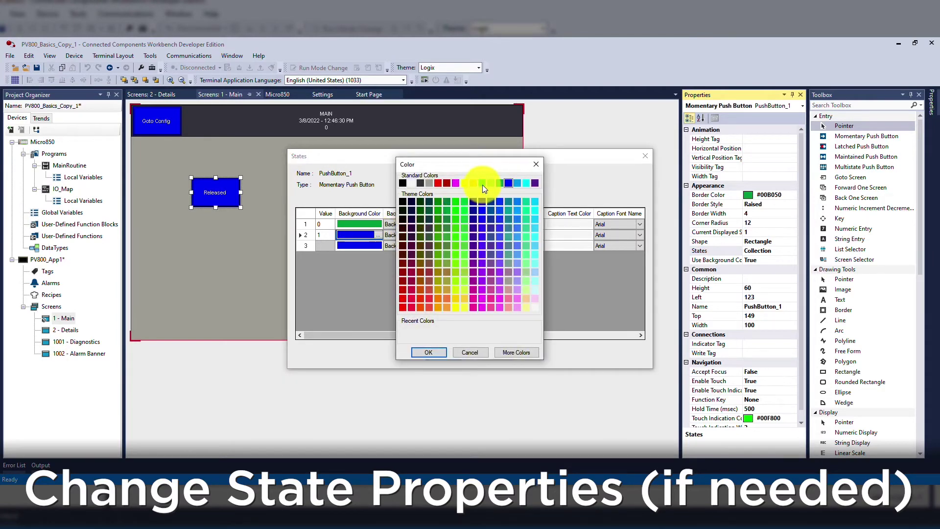
{"action": "left_click", "coordinate": [482, 184]}
{"action": "left_click", "coordinate": [441, 352]}
{"action": "left_click", "coordinate": [523, 236]}
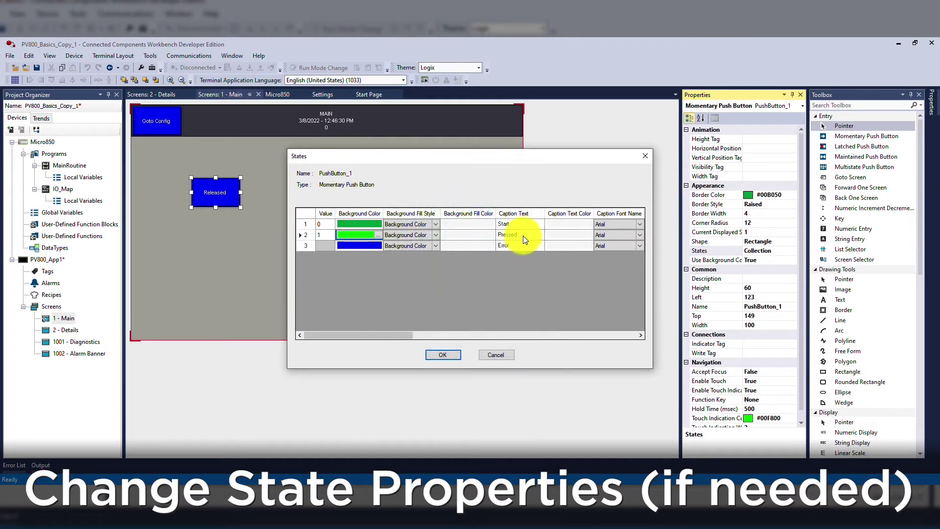
{"action": "type", "text": "Starting"}
{"action": "left_click", "coordinate": [445, 354]}
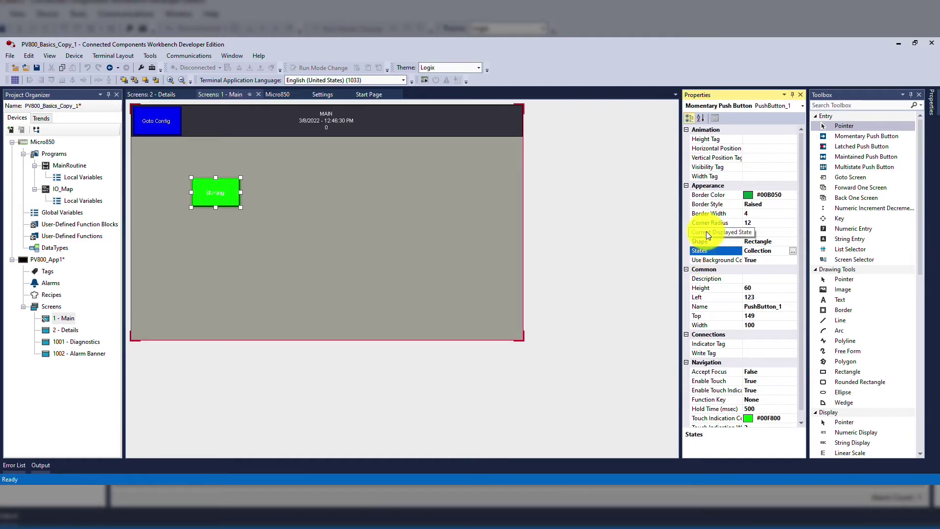
{"action": "left_click", "coordinate": [759, 232]}
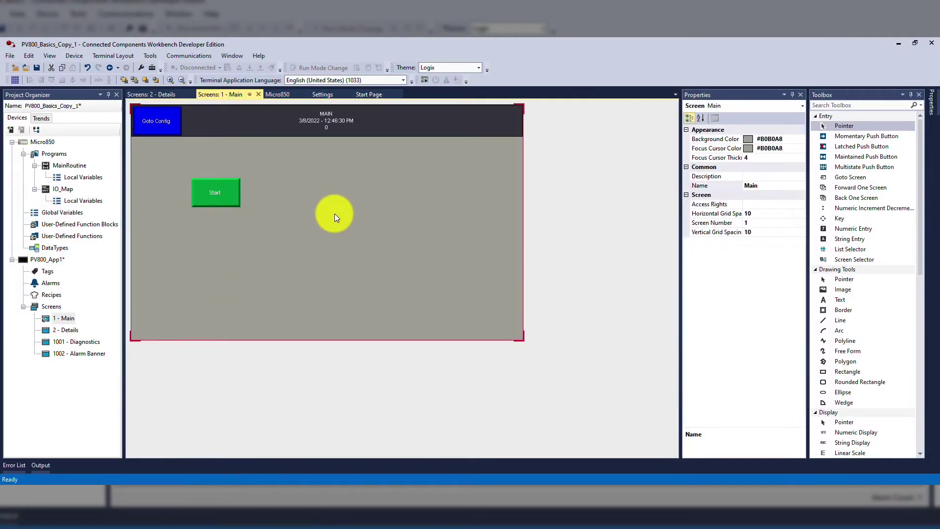
{"action": "key", "text": "ctrl+v"}
Move the pasted copy below the original Start button and align both buttons' left edges.
{"action": "left_click_drag", "start_coordinate": [220, 204], "coordinate": [218, 235]}
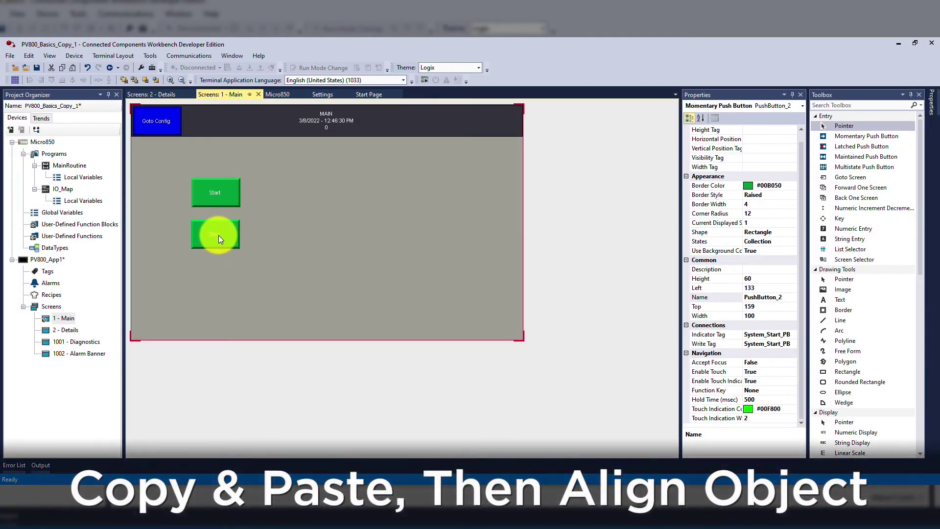
{"action": "left_click", "coordinate": [230, 189], "text": "ctrl"}
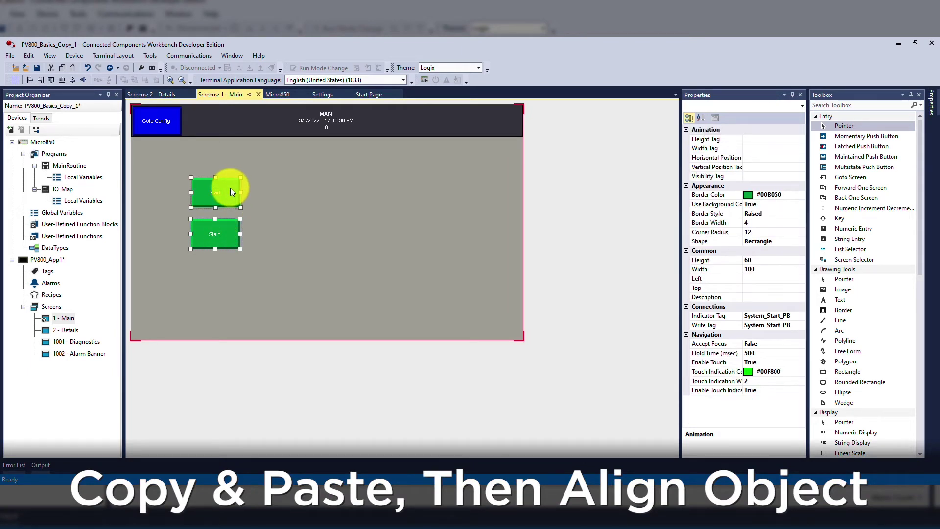
{"action": "left_click", "coordinate": [31, 80]}
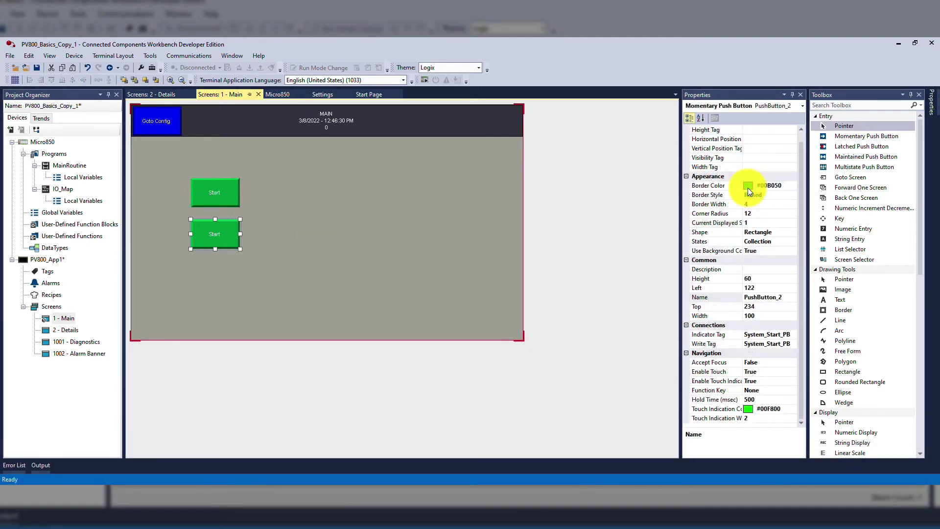
Set the lower button's Border Color to dark red.
{"action": "left_click", "coordinate": [747, 187]}
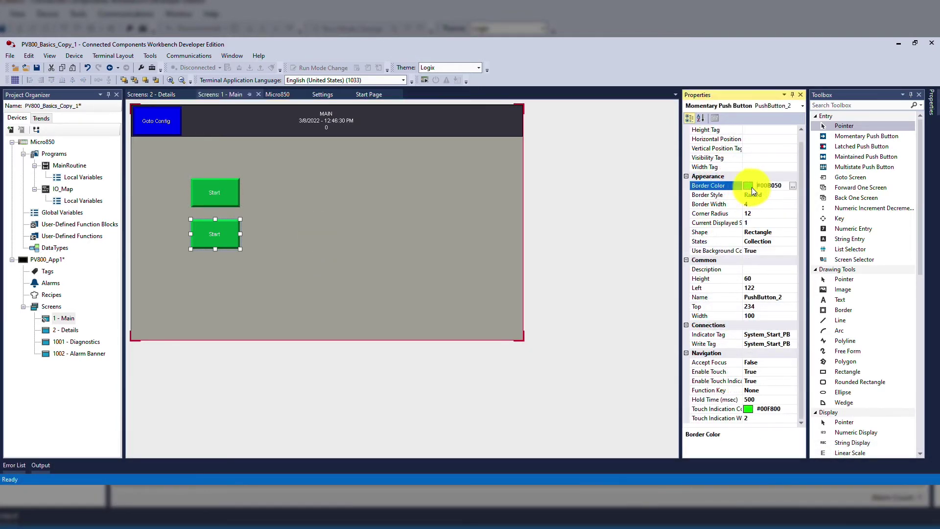
{"action": "left_click", "coordinate": [791, 186]}
{"action": "left_click", "coordinate": [448, 181]}
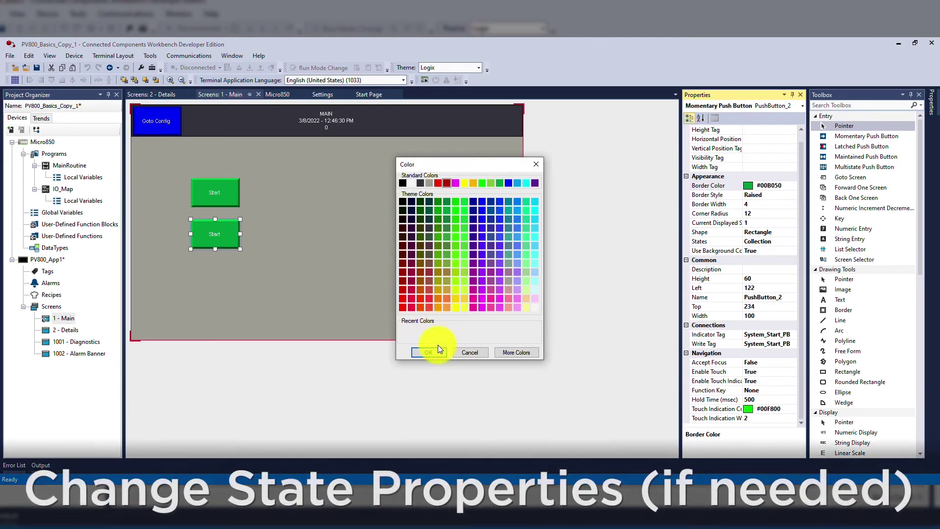
{"action": "left_click", "coordinate": [428, 351]}
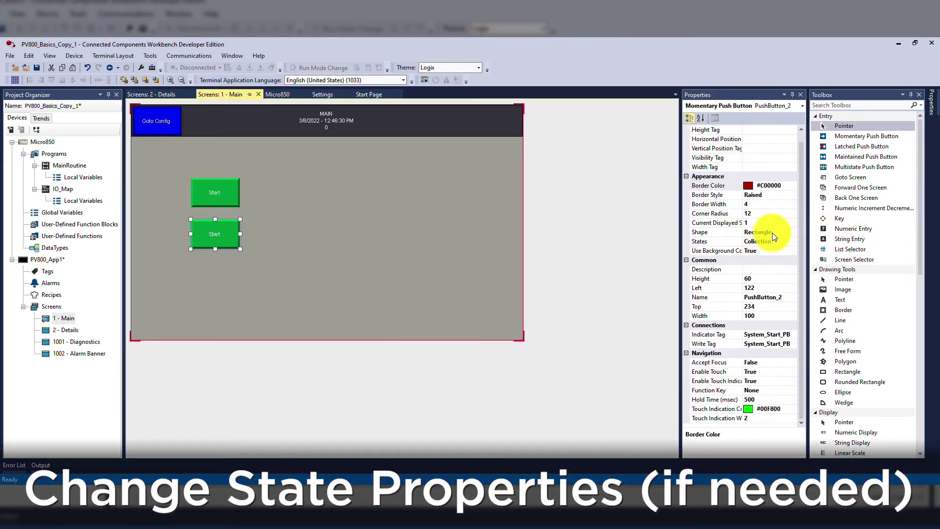
In the States editor, give the released state a red background and the caption Stop.
{"action": "left_click", "coordinate": [763, 241]}
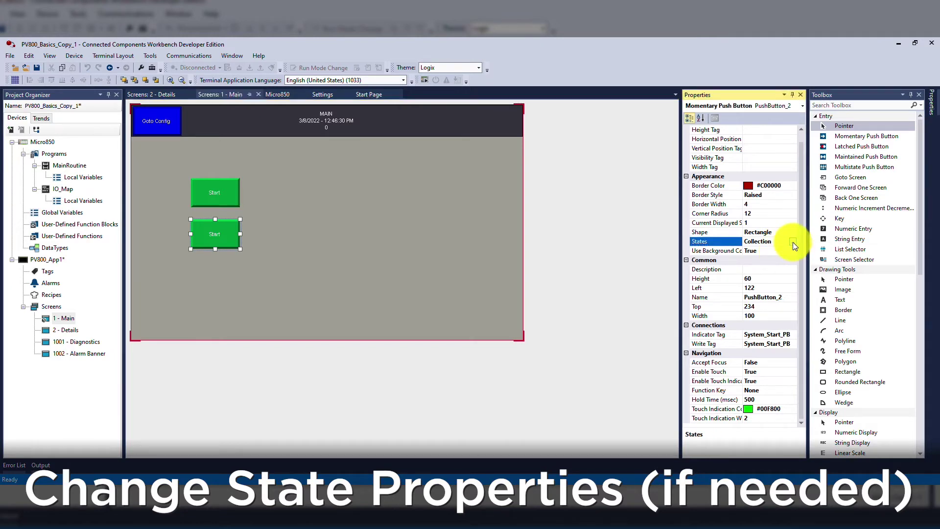
{"action": "left_click", "coordinate": [795, 241]}
{"action": "left_click", "coordinate": [360, 223]}
{"action": "left_click", "coordinate": [379, 224]}
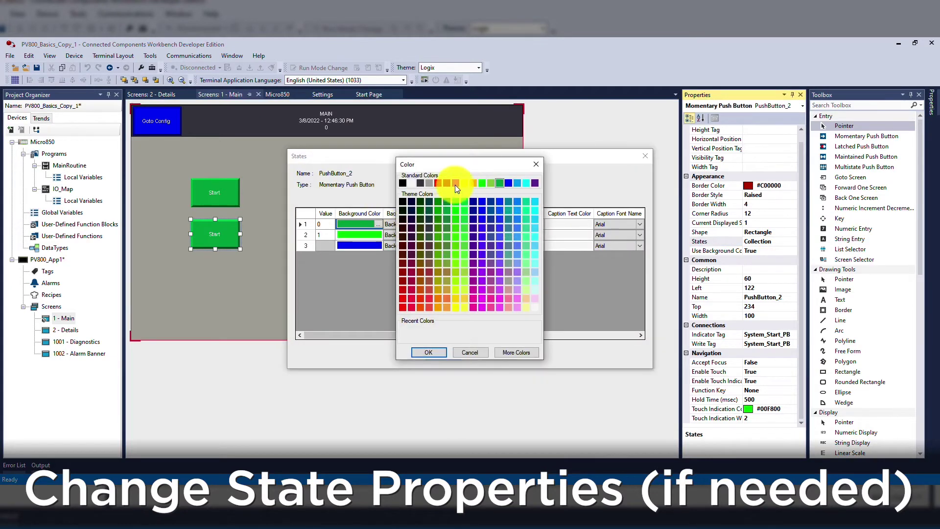
{"action": "left_click", "coordinate": [428, 353]}
{"action": "left_click", "coordinate": [526, 224]}
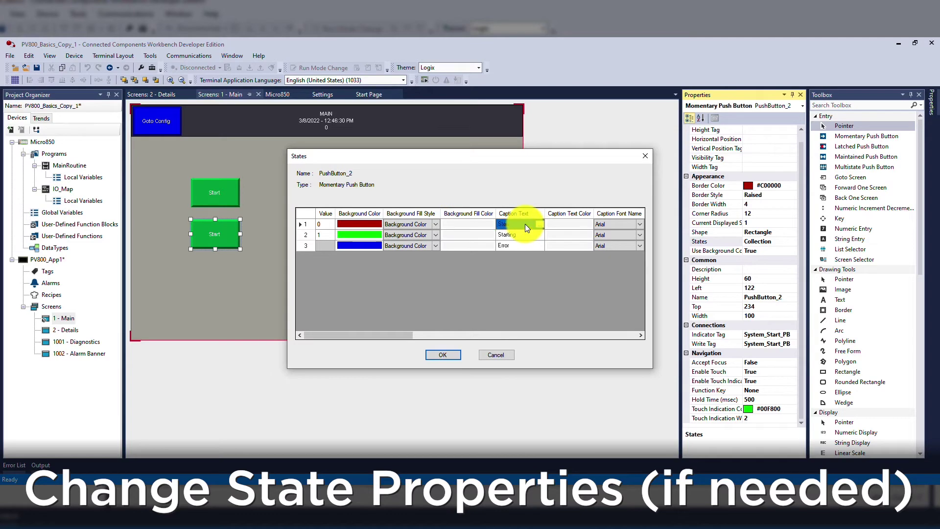
{"action": "type", "text": "Stop"}
Give the pressed state a red background and the caption Stopping, and confirm.
{"action": "left_click", "coordinate": [359, 235]}
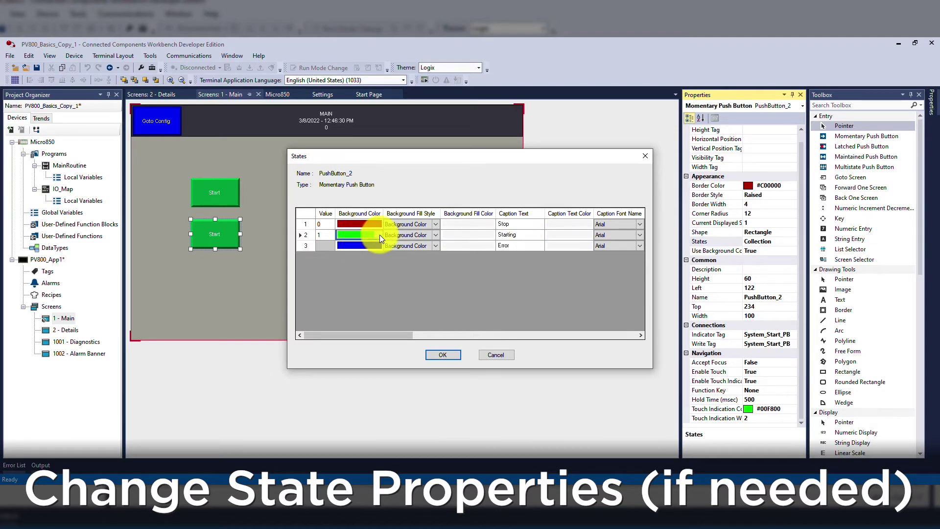
{"action": "left_click", "coordinate": [436, 182]}
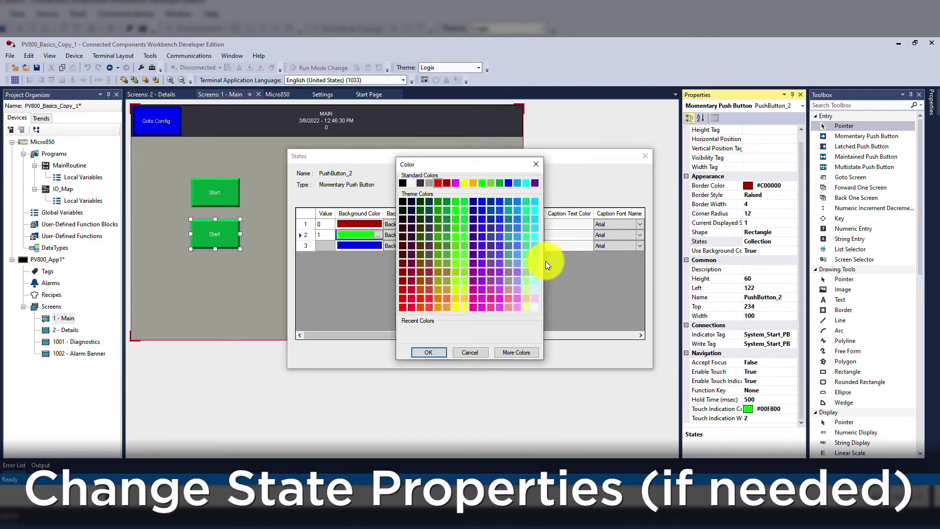
{"action": "left_click", "coordinate": [428, 352]}
{"action": "left_click", "coordinate": [516, 235]}
{"action": "type", "text": "Stopping"}
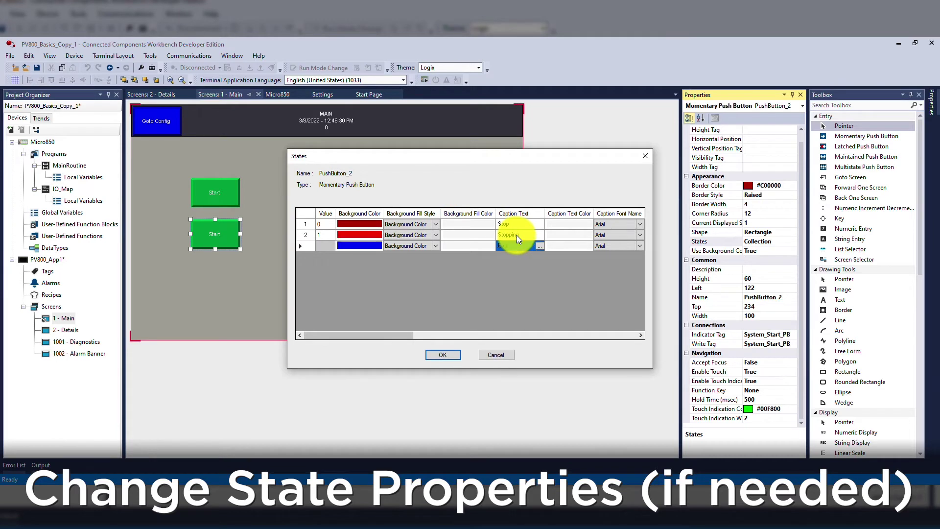
{"action": "left_click", "coordinate": [516, 246]}
{"action": "left_click", "coordinate": [441, 356]}
Set the Stop button's Indicator Tag to Motor_Manual_Stop and Write Tag to Motor_Manual_Stop_PB.
{"action": "left_click", "coordinate": [767, 334]}
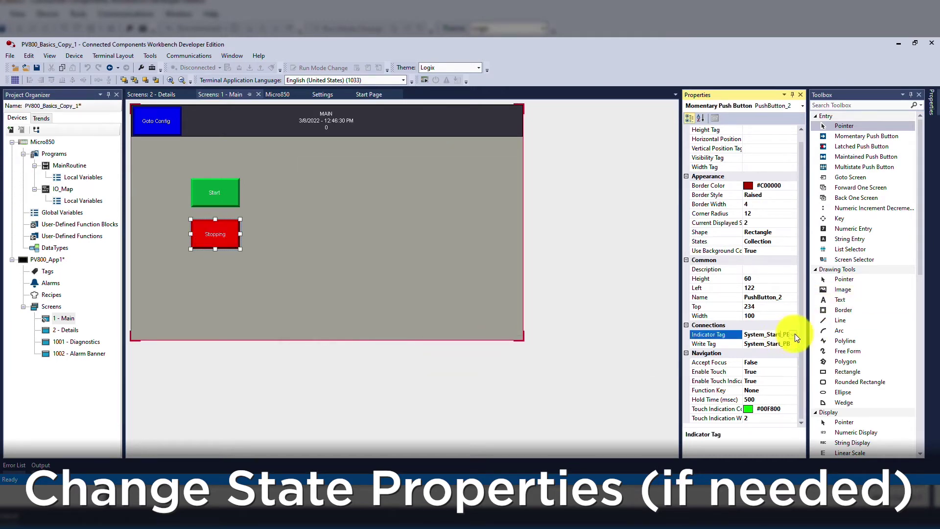
{"action": "scroll", "coordinate": [790, 358], "scroll_direction": "up", "scroll_amount": 5}
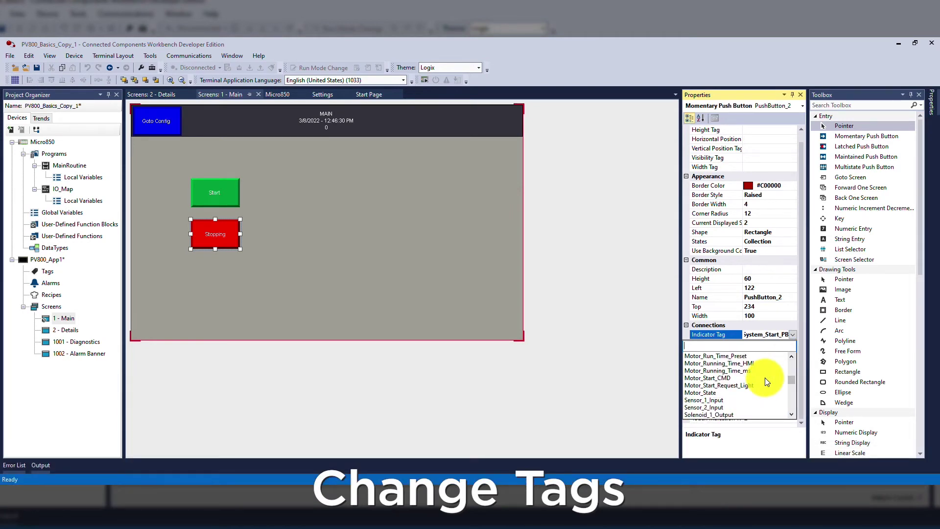
{"action": "scroll", "coordinate": [764, 377], "scroll_direction": "down", "scroll_amount": 2}
{"action": "scroll", "coordinate": [764, 378], "scroll_direction": "up", "scroll_amount": 2}
{"action": "scroll", "coordinate": [764, 377], "scroll_direction": "up", "scroll_amount": 3}
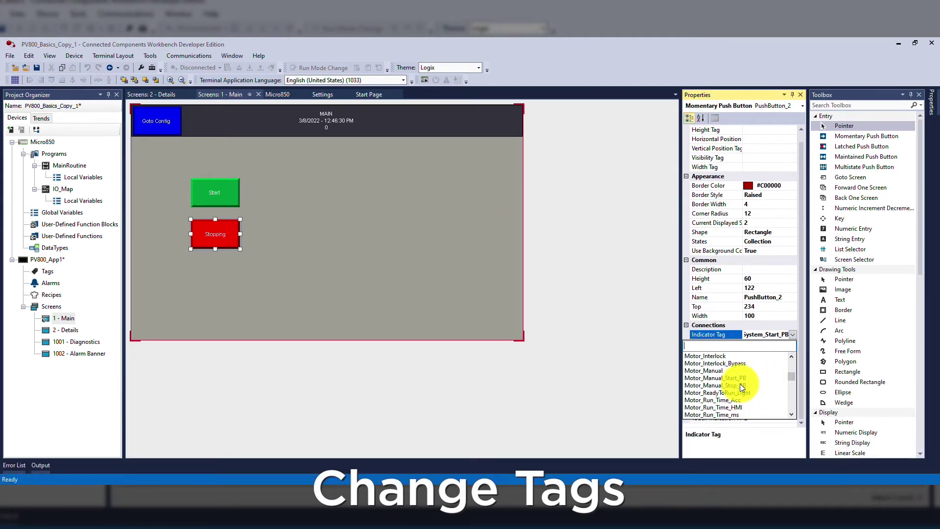
{"action": "left_click", "coordinate": [739, 383]}
{"action": "left_click", "coordinate": [791, 343]}
{"action": "scroll", "coordinate": [751, 385], "scroll_direction": "down", "scroll_amount": 3}
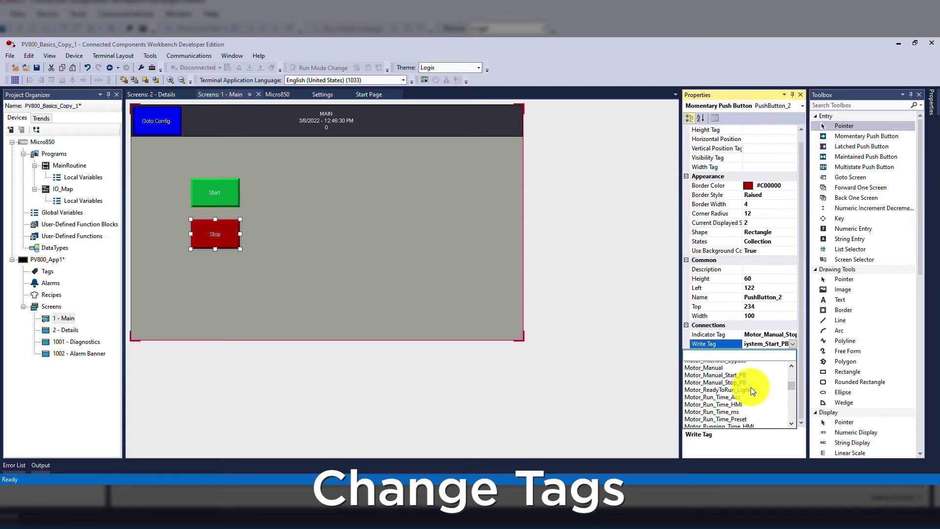
{"action": "left_click", "coordinate": [738, 416]}
{"action": "left_click", "coordinate": [384, 286]}
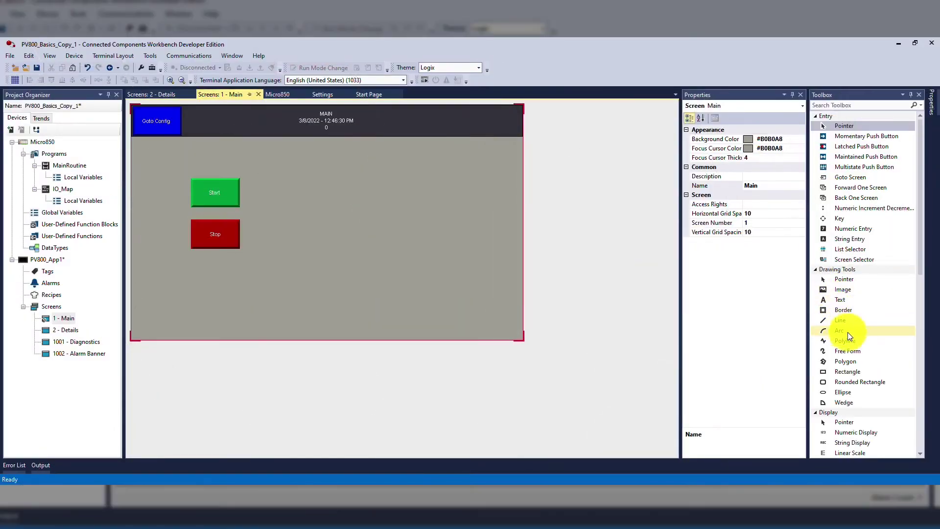
{"action": "scroll", "coordinate": [855, 335], "scroll_direction": "down", "scroll_amount": 3}
{"action": "scroll", "coordinate": [855, 336], "scroll_direction": "down", "scroll_amount": 3}
{"action": "scroll", "coordinate": [855, 335], "scroll_direction": "down", "scroll_amount": 1}
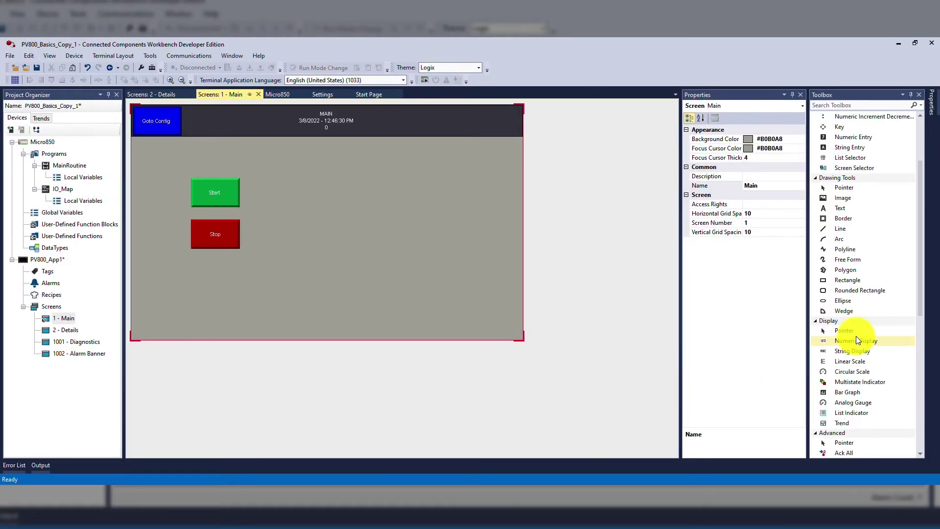
Place a Multistate Indicator beside the Stop button, line it up, and widen it.
{"action": "left_click", "coordinate": [866, 380]}
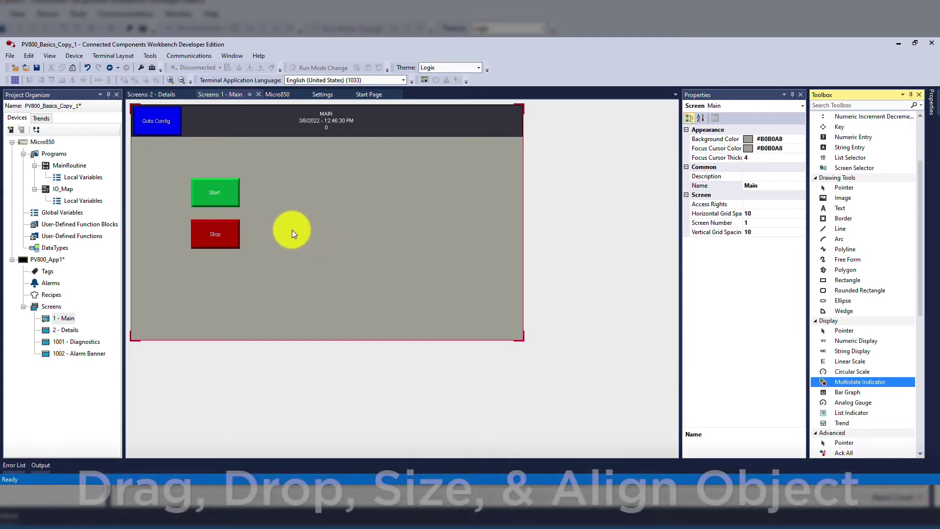
{"action": "left_click", "coordinate": [295, 229]}
{"action": "mouse_move", "coordinate": [319, 236]}
{"action": "left_mouse_down"}
{"action": "mouse_move", "coordinate": [289, 234]}
{"action": "mouse_move", "coordinate": [299, 233]}
{"action": "left_mouse_up"}
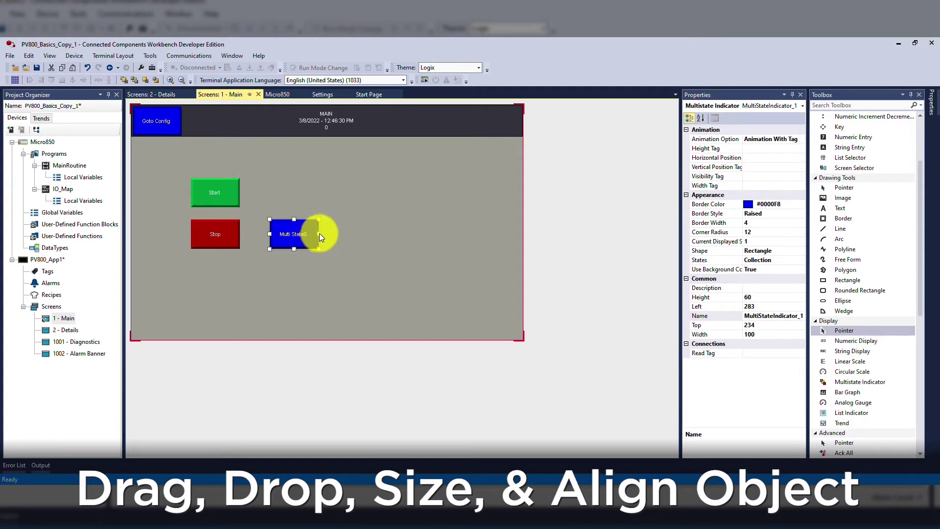
{"action": "left_click_drag", "start_coordinate": [349, 230], "coordinate": [350, 230]}
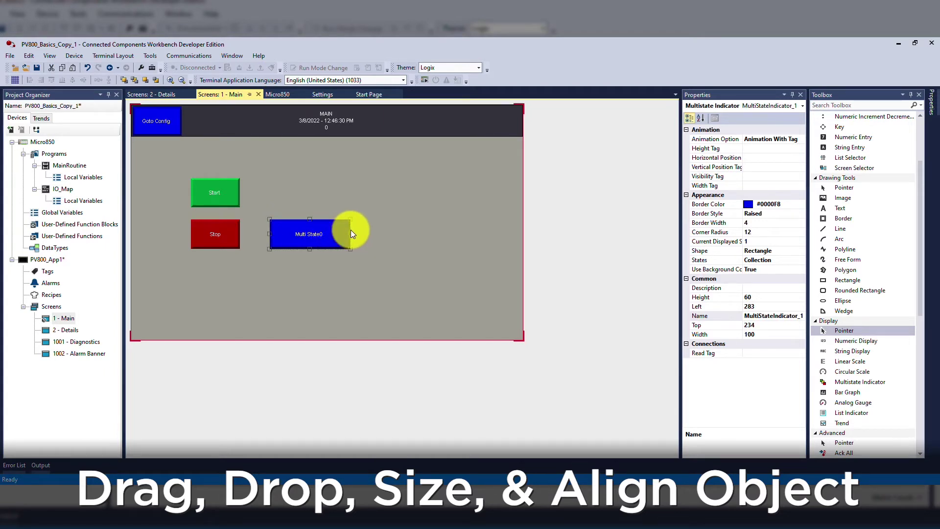
Give state 0 a custom light grey background from the colour spectrum.
{"action": "double_click", "coordinate": [325, 230]}
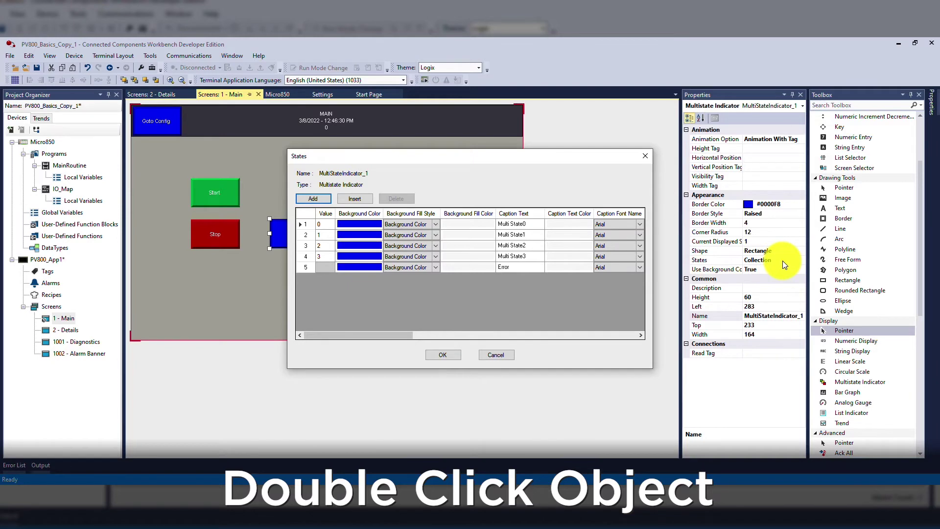
{"action": "left_click", "coordinate": [378, 220]}
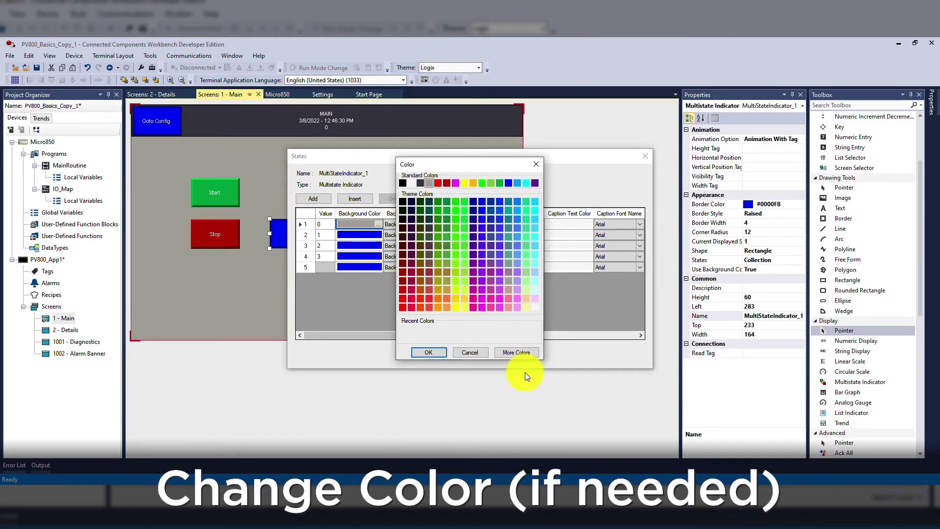
{"action": "left_click", "coordinate": [519, 352]}
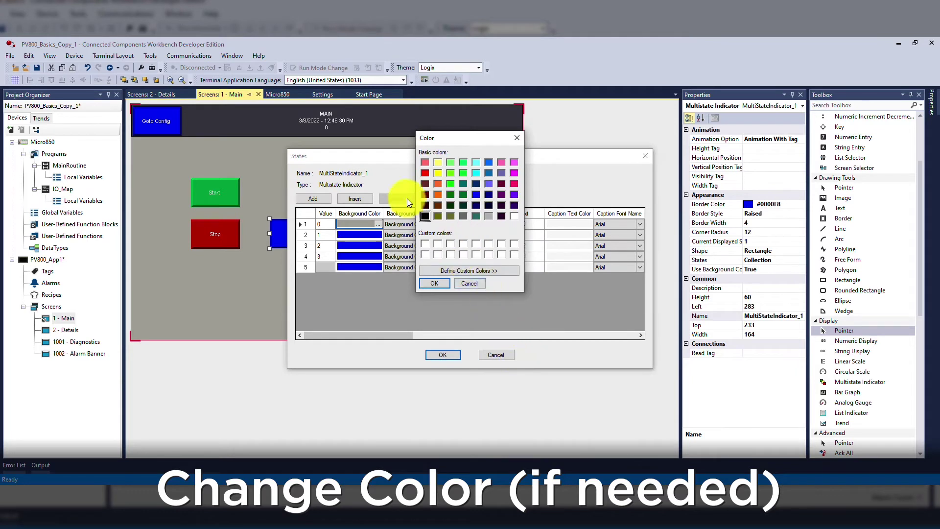
{"action": "left_click", "coordinate": [480, 269]}
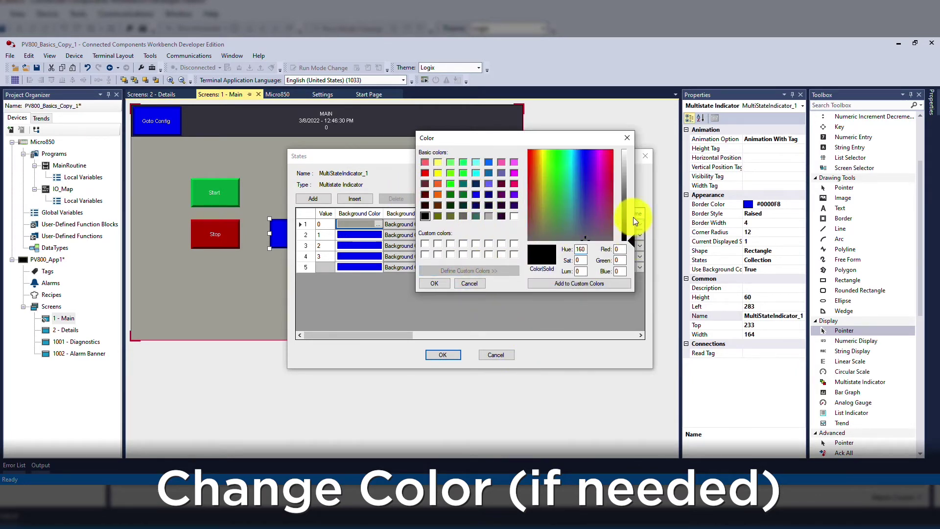
{"action": "left_click", "coordinate": [626, 180]}
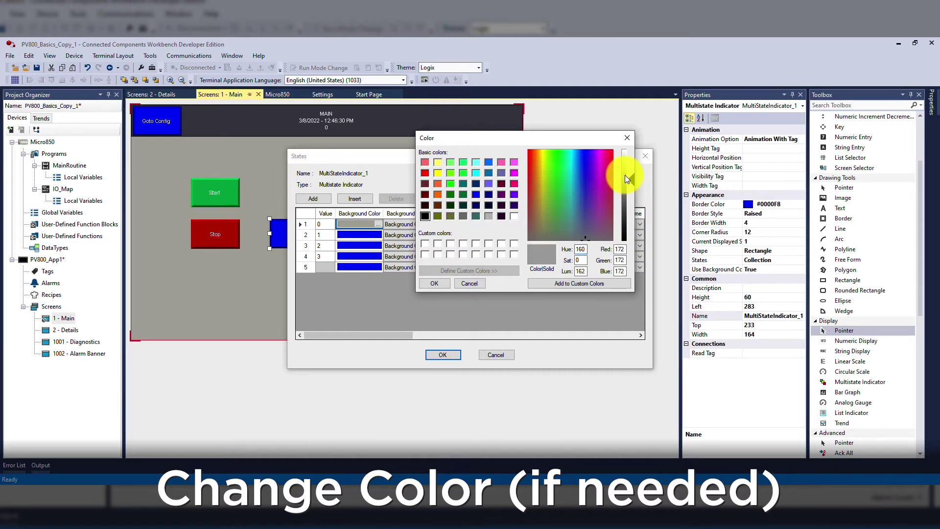
{"action": "left_click_drag", "start_coordinate": [624, 177], "coordinate": [625, 164]}
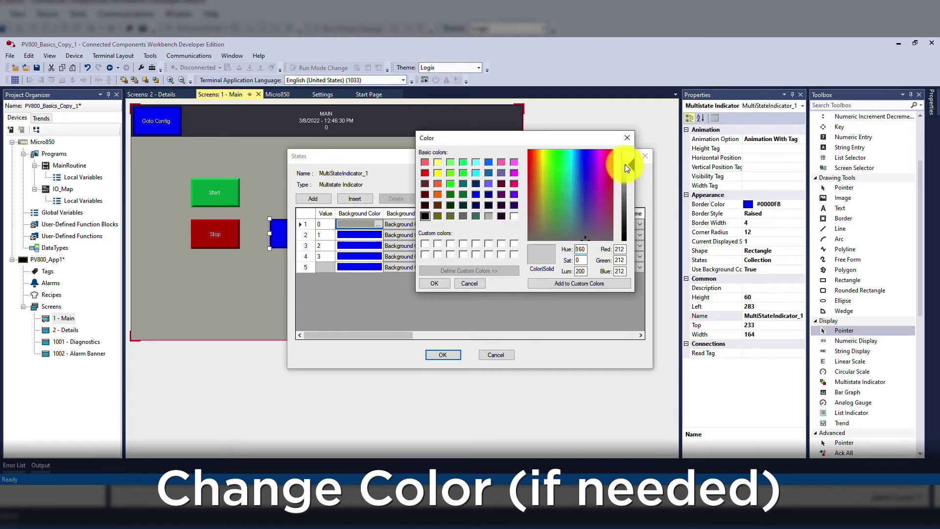
{"action": "left_click", "coordinate": [438, 283]}
Apply the same light grey background to states 1 and 2.
{"action": "left_click", "coordinate": [378, 234]}
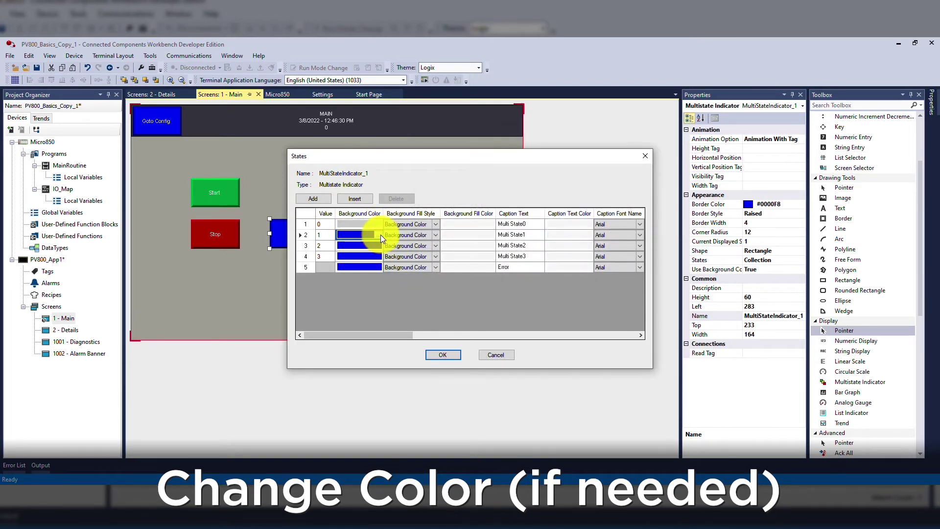
{"action": "left_click", "coordinate": [412, 302]}
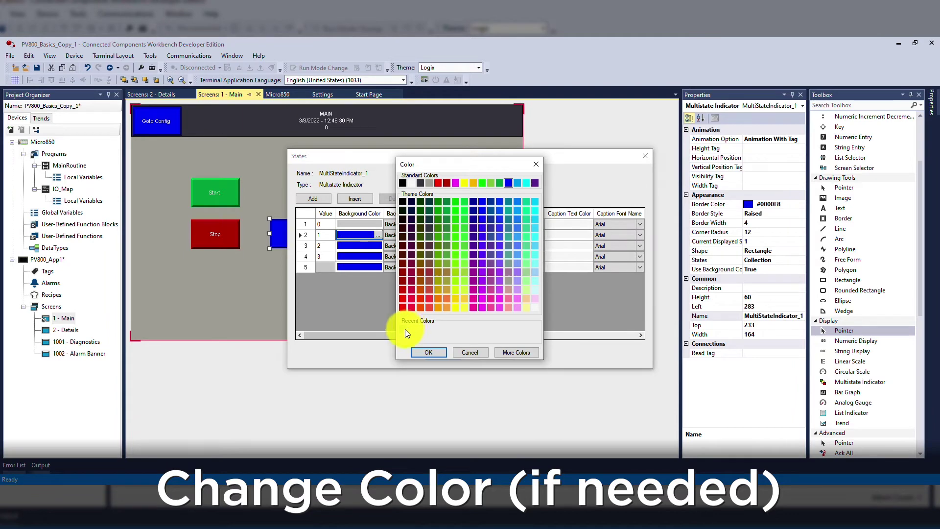
{"action": "left_click", "coordinate": [428, 353]}
{"action": "left_click", "coordinate": [373, 247]}
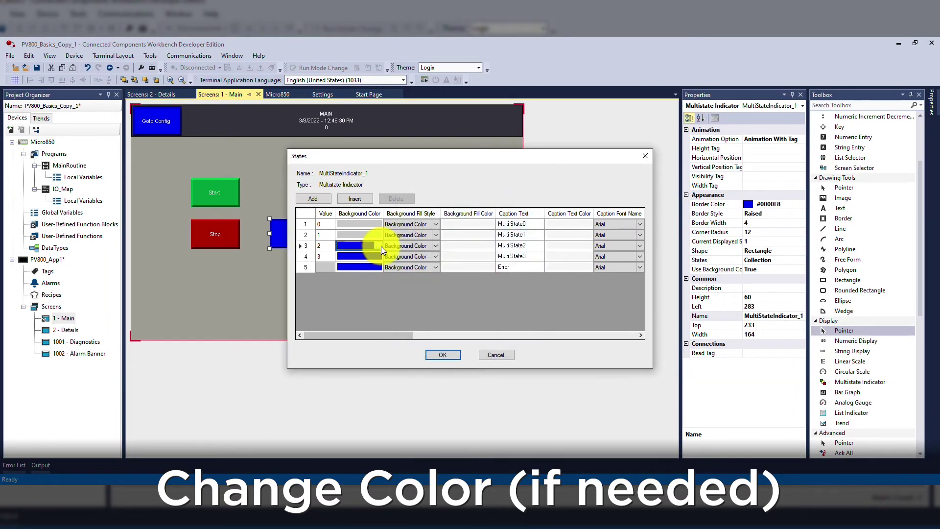
{"action": "left_click", "coordinate": [381, 246]}
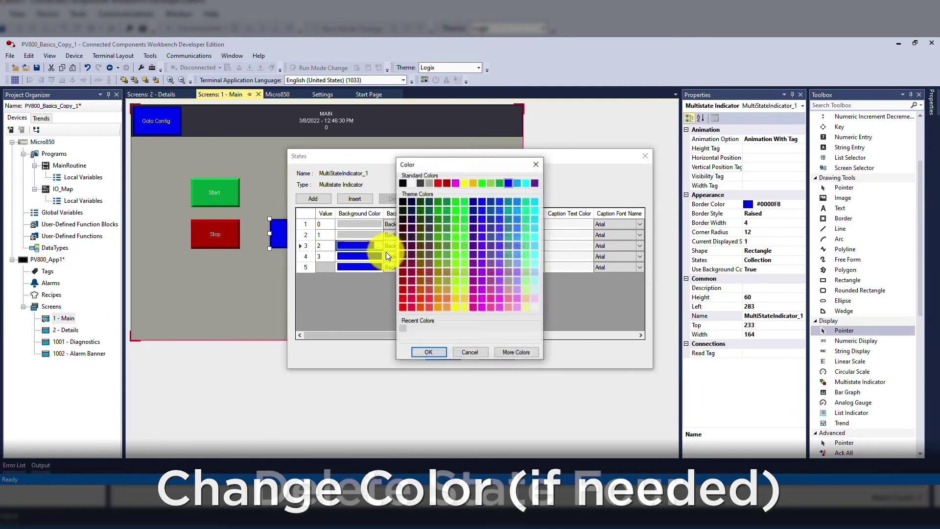
{"action": "left_click", "coordinate": [422, 351]}
Delete the state with value 3 from the indicator.
{"action": "left_click", "coordinate": [306, 257]}
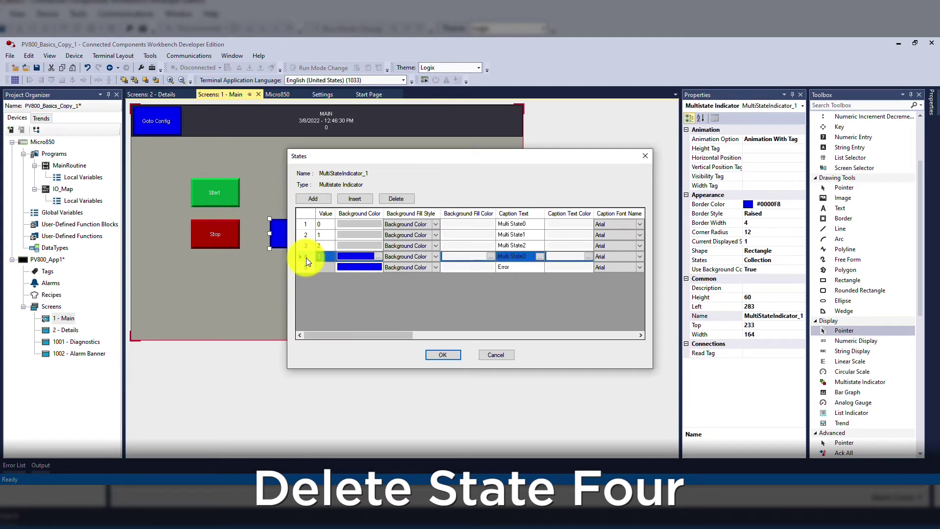
{"action": "left_click", "coordinate": [393, 199]}
{"action": "left_click", "coordinate": [501, 299]}
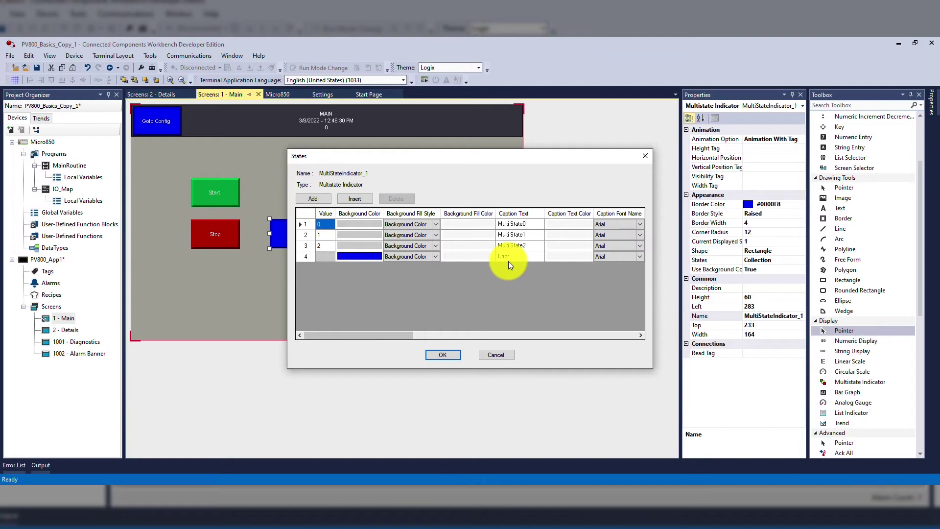
Caption states 0 and 1 Static and Draining, make Draining blink, and confirm.
{"action": "left_click", "coordinate": [529, 225]}
{"action": "type", "text": "Static"}
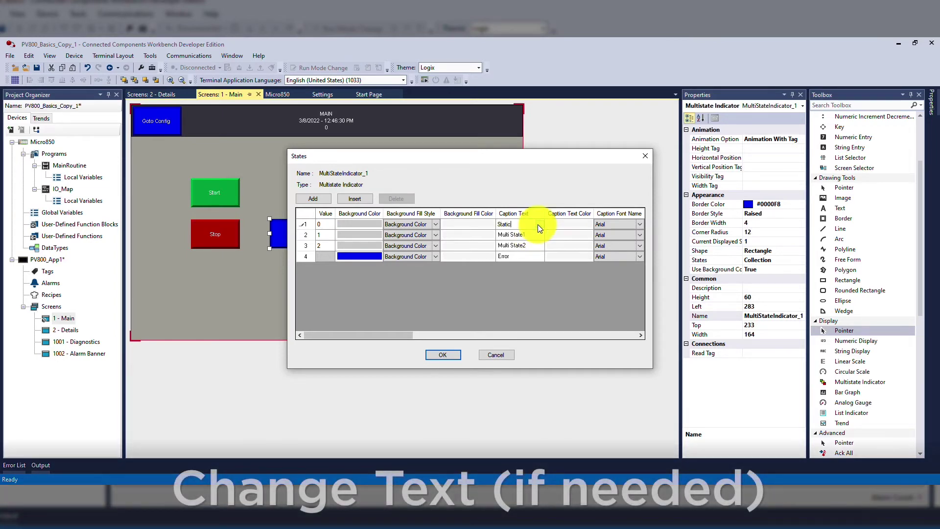
{"action": "left_click", "coordinate": [530, 235]}
{"action": "type", "text": "Draining"}
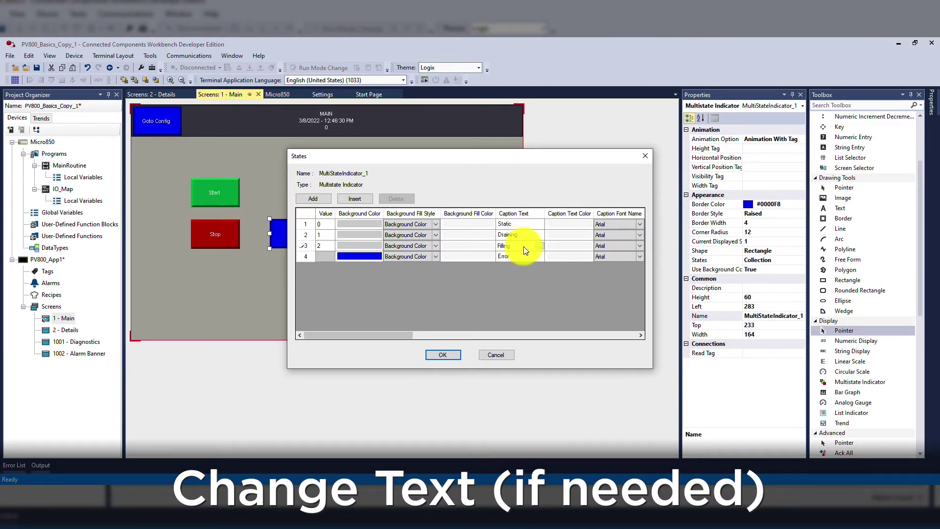
{"action": "left_click", "coordinate": [304, 235]}
{"action": "left_click_drag", "start_coordinate": [400, 334], "coordinate": [460, 335]}
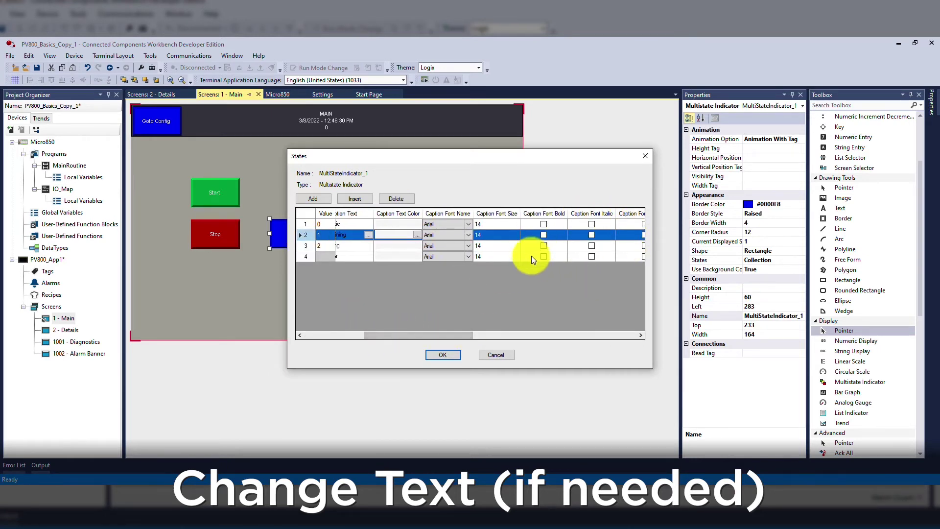
{"action": "left_click_drag", "start_coordinate": [469, 333], "coordinate": [539, 334]}
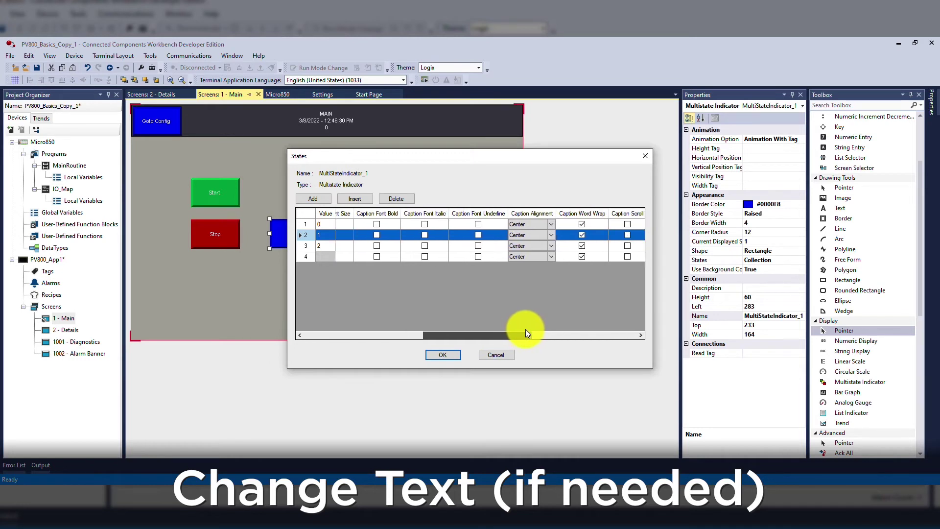
{"action": "left_click_drag", "start_coordinate": [539, 334], "coordinate": [554, 335]}
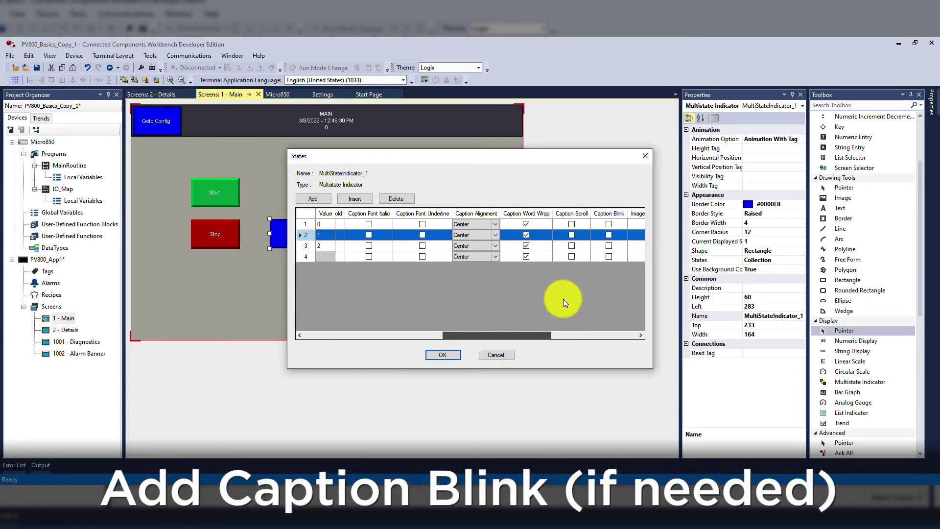
{"action": "left_click", "coordinate": [607, 235]}
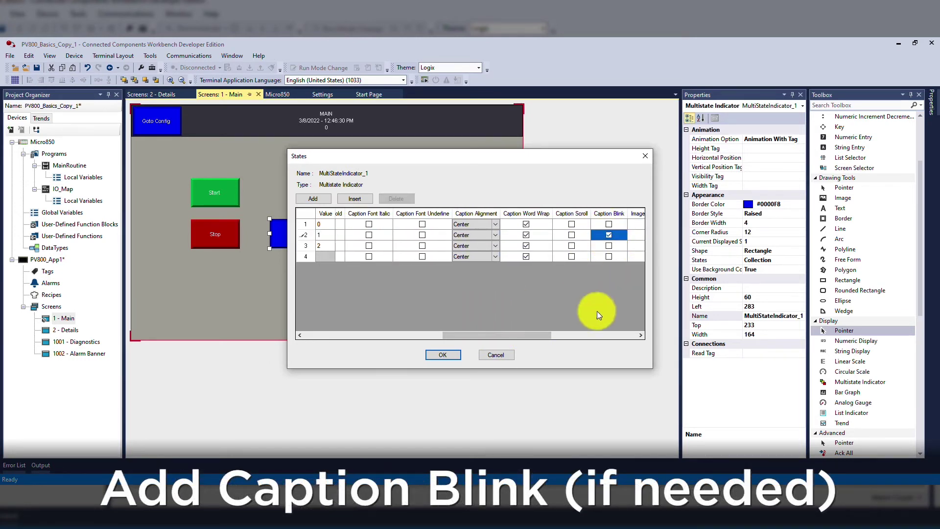
{"action": "left_click", "coordinate": [448, 354]}
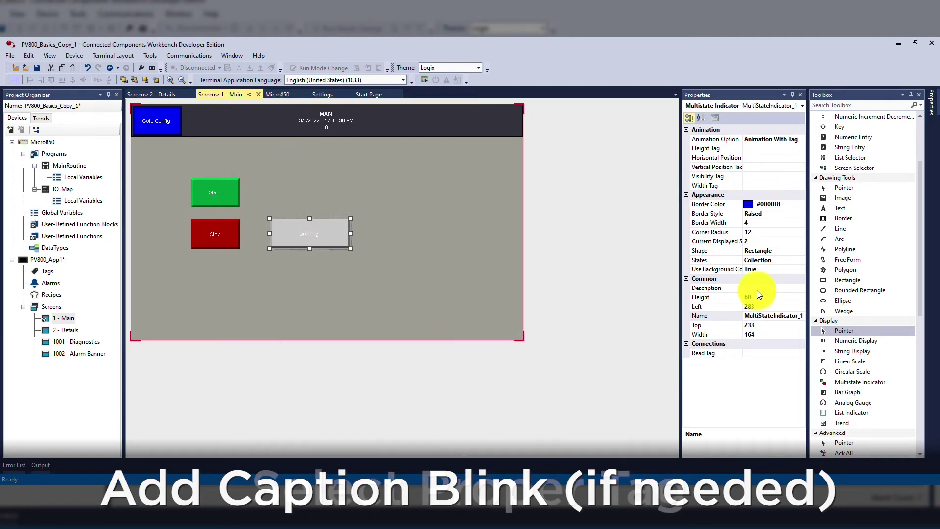
Set the multistate indicator's Read Tag to Tank_State.
{"action": "left_click", "coordinate": [764, 352]}
{"action": "left_click", "coordinate": [800, 354]}
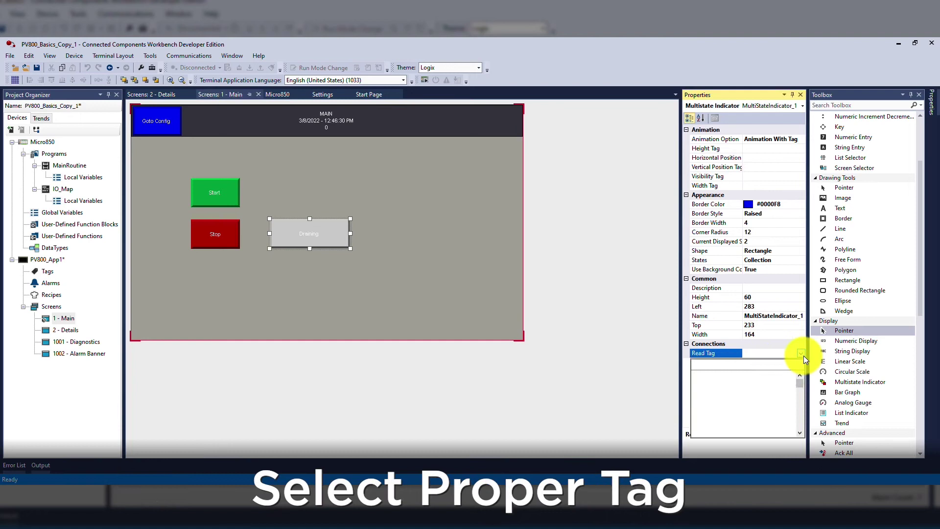
{"action": "scroll", "coordinate": [764, 396], "scroll_direction": "down", "scroll_amount": 5}
{"action": "scroll", "coordinate": [765, 397], "scroll_direction": "down", "scroll_amount": 4}
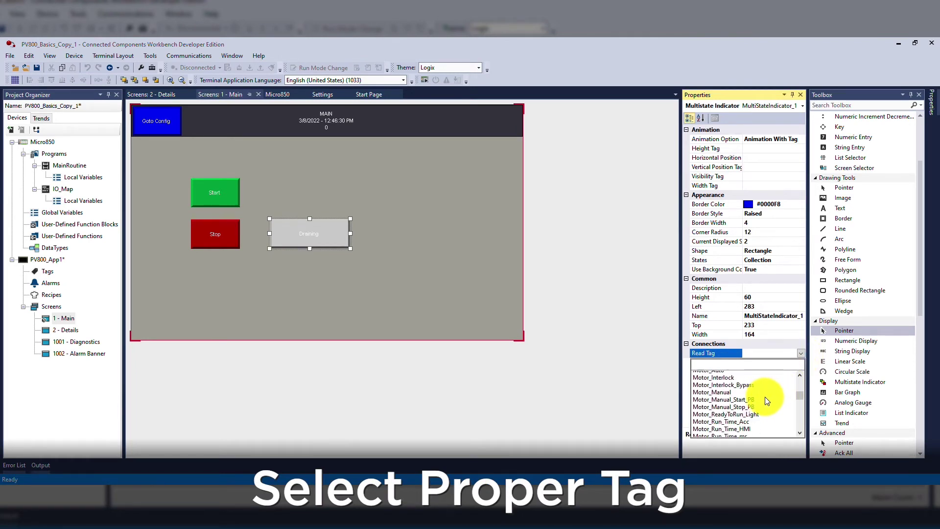
{"action": "scroll", "coordinate": [764, 396], "scroll_direction": "down", "scroll_amount": 4}
{"action": "scroll", "coordinate": [765, 396], "scroll_direction": "down", "scroll_amount": 4}
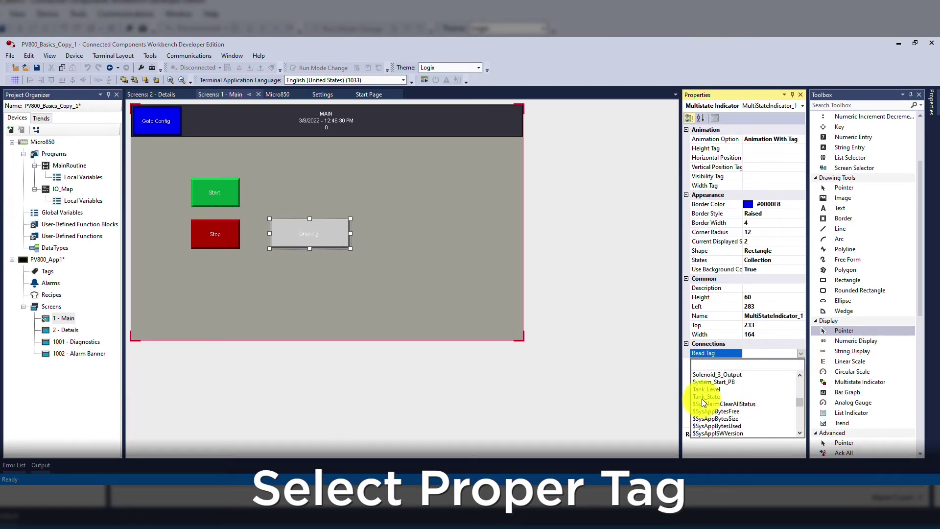
{"action": "left_click", "coordinate": [701, 397]}
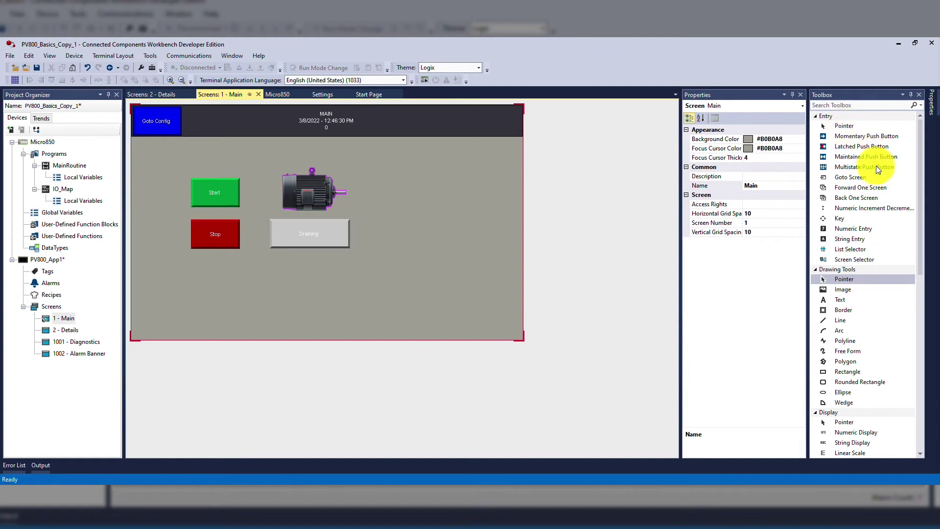
Place a new Goto Screen button on Main and stretch it taller.
{"action": "left_click", "coordinate": [852, 176]}
{"action": "left_click", "coordinate": [383, 192]}
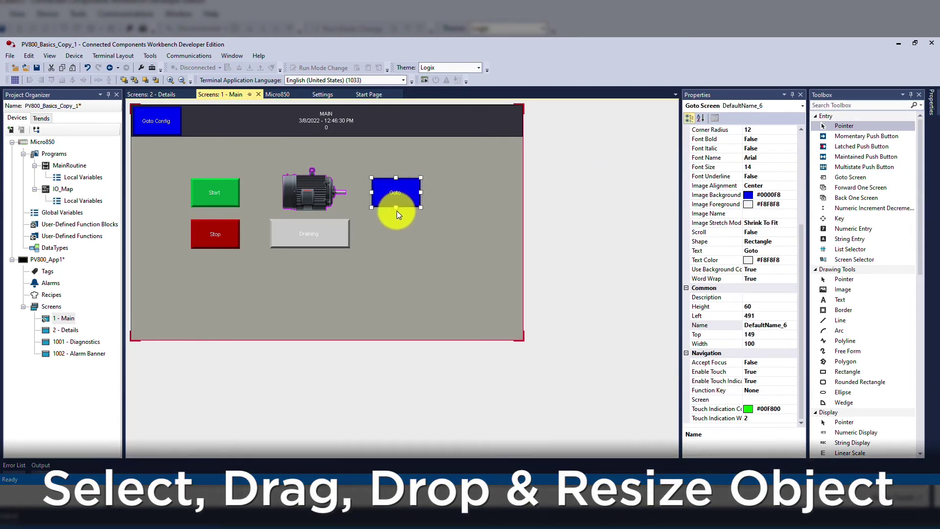
{"action": "left_click_drag", "start_coordinate": [397, 248], "coordinate": [397, 248]}
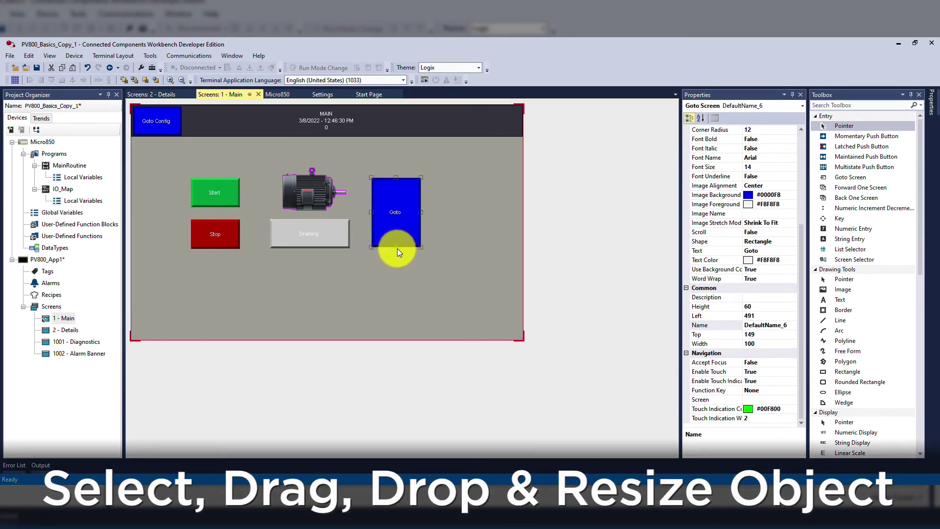
Label the button DETAILS with one letter per line, then narrow it.
{"action": "double_click", "coordinate": [403, 220]}
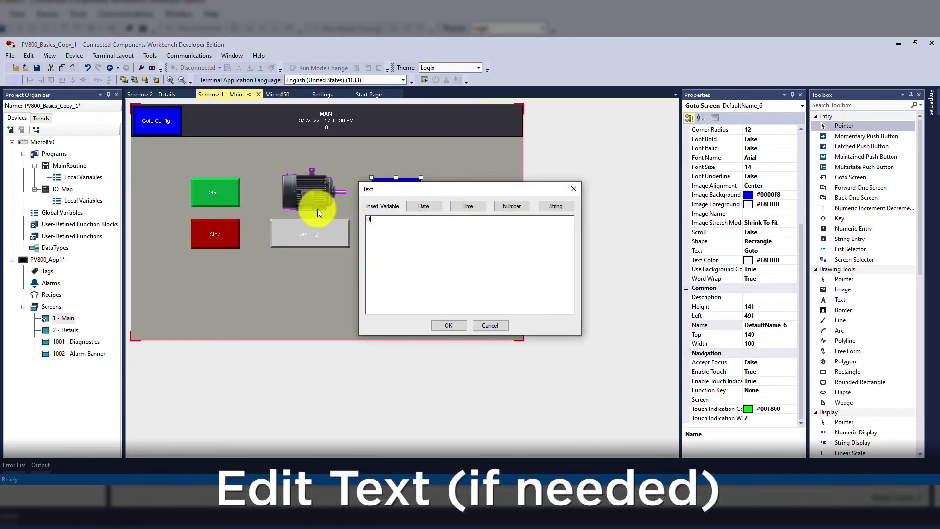
{"action": "type", "text": "D"}
{"action": "key", "text": "Return"}
{"action": "type", "text": "T "}
{"action": "type", "text": "A"}
{"action": "key", "text": "Return"}
{"action": "type", "text": "L"}
{"action": "key", "text": "Return"}
{"action": "type", "text": "S"}
{"action": "left_click", "coordinate": [453, 326]}
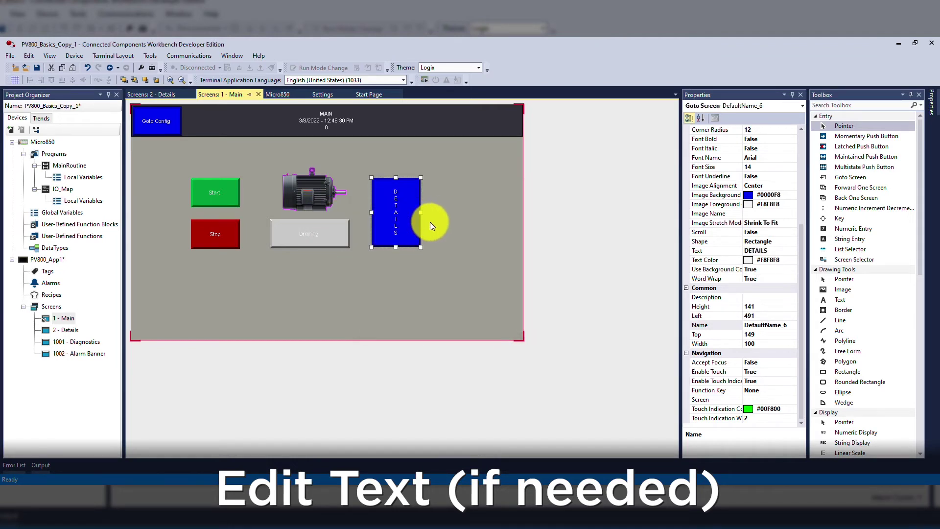
{"action": "left_click_drag", "start_coordinate": [421, 212], "coordinate": [393, 212]}
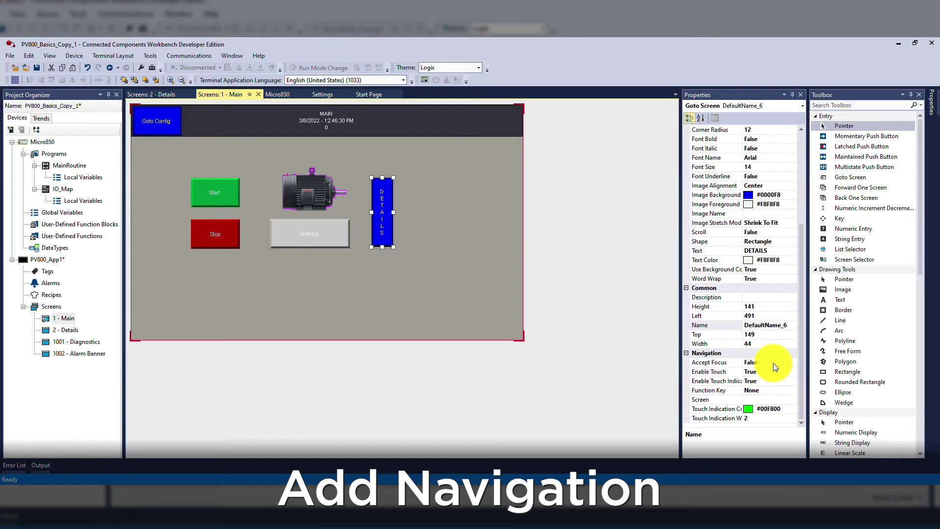
Set the DETAILS button's Navigation Screen property to 2 - Details.
{"action": "left_click", "coordinate": [764, 398]}
{"action": "left_click", "coordinate": [792, 400]}
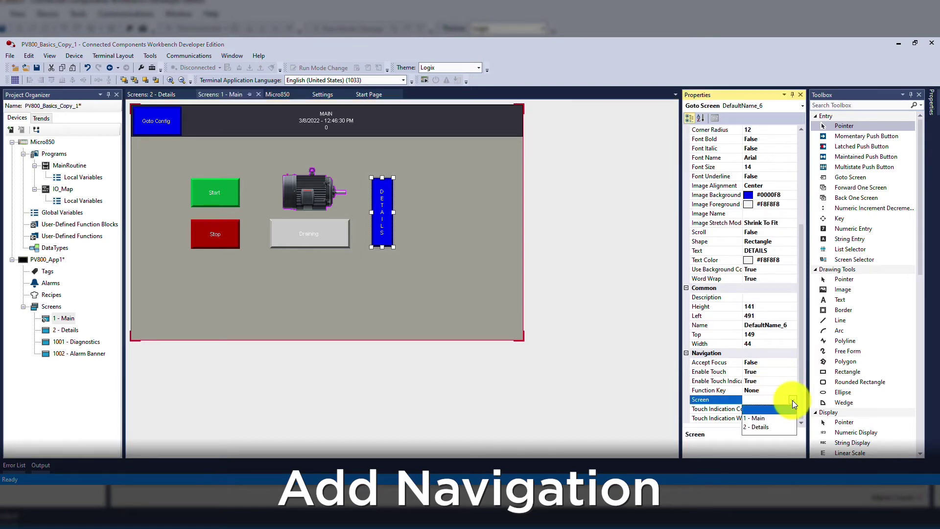
{"action": "left_click", "coordinate": [756, 426]}
{"action": "left_click", "coordinate": [501, 288]}
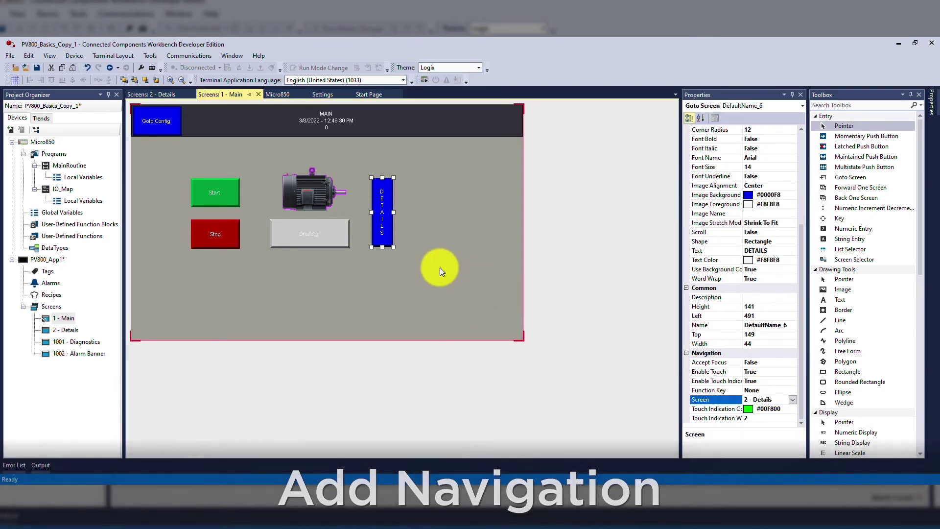
{"action": "left_click", "coordinate": [440, 267]}
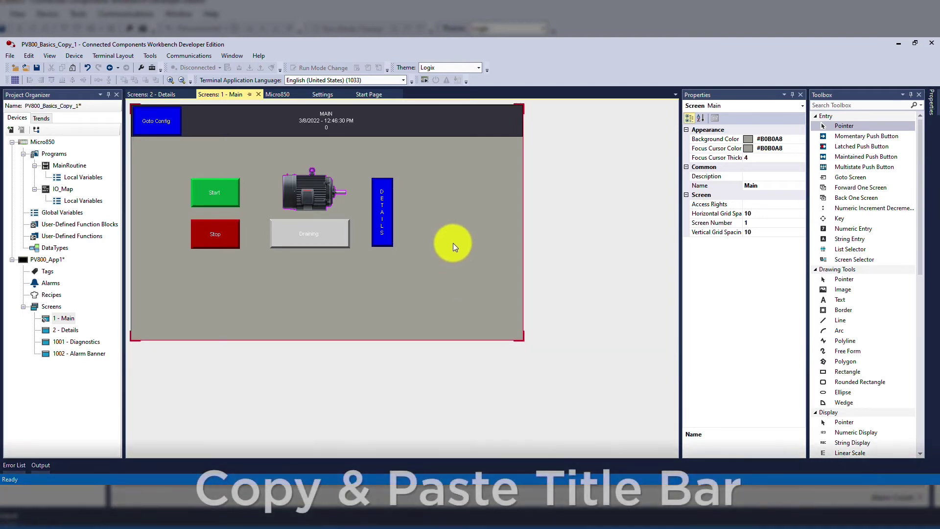
Paste the Main screen's title bar onto Details and change MAIN to DETAILS.
{"action": "left_click", "coordinate": [396, 126]}
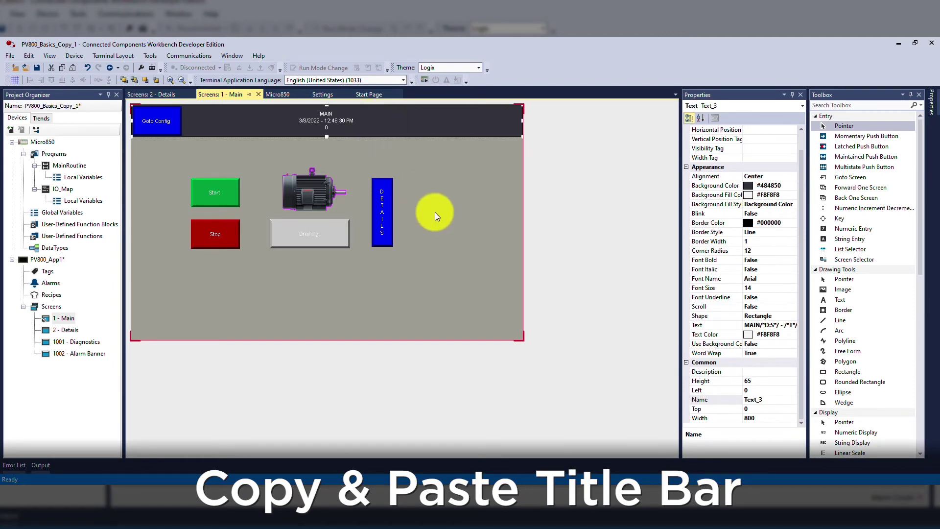
{"action": "left_click", "coordinate": [149, 93]}
{"action": "key", "text": "ctrl+v"}
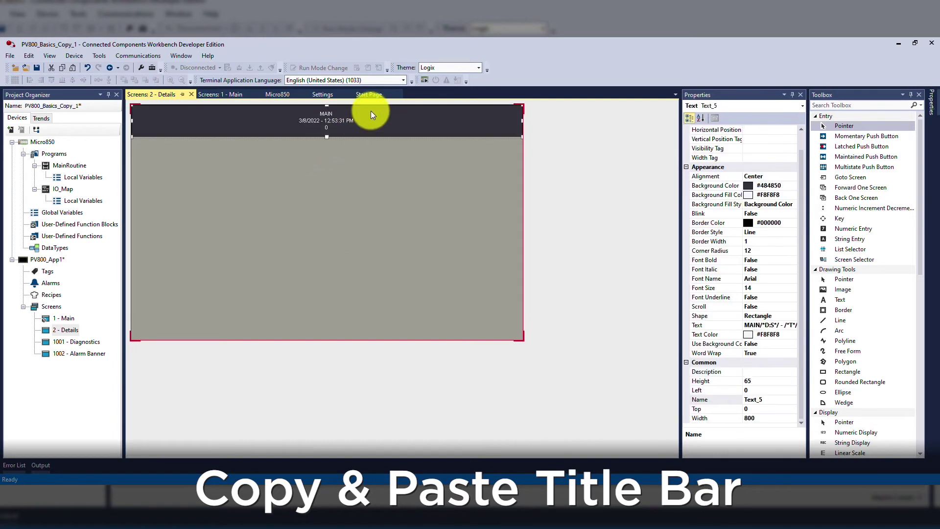
{"action": "double_click", "coordinate": [372, 119]}
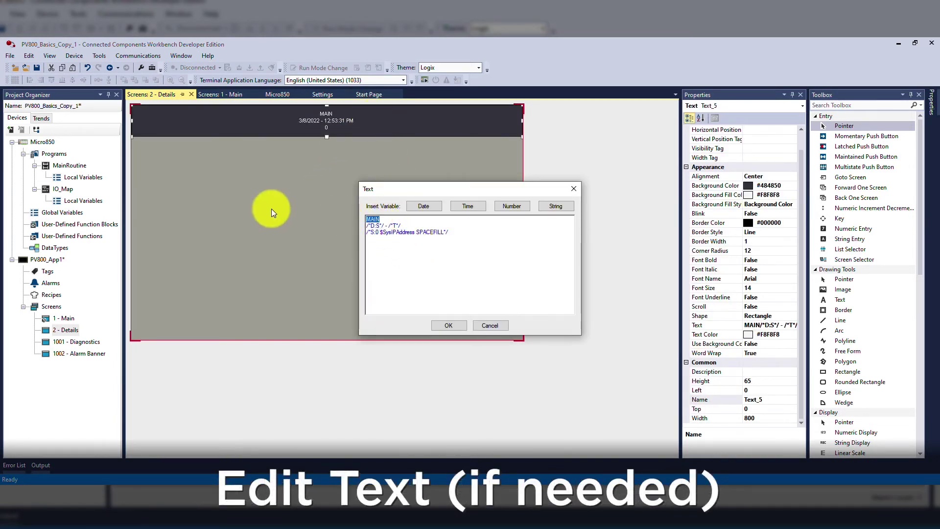
{"action": "type", "text": "DETAILS"}
{"action": "left_click", "coordinate": [448, 325]}
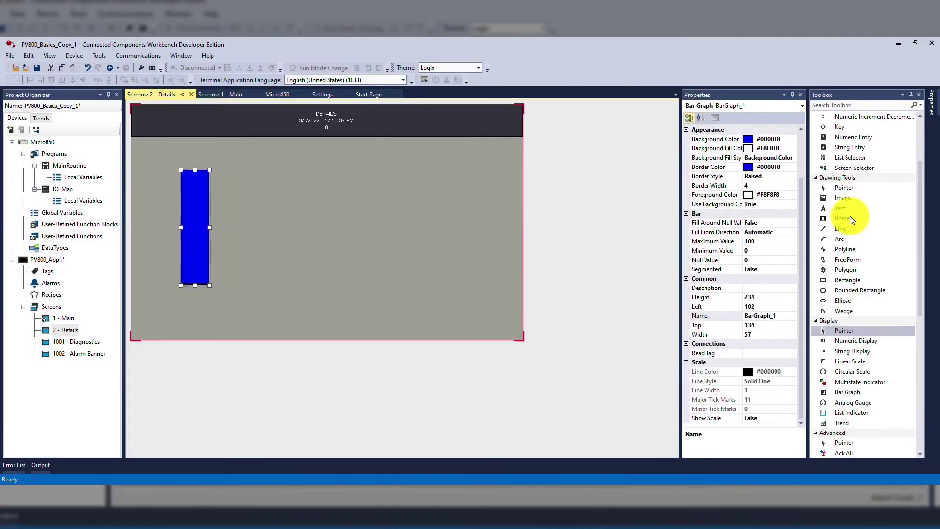
Place an image showing the vertical Linear Gauges picture on the Details screen.
{"action": "left_click", "coordinate": [842, 198]}
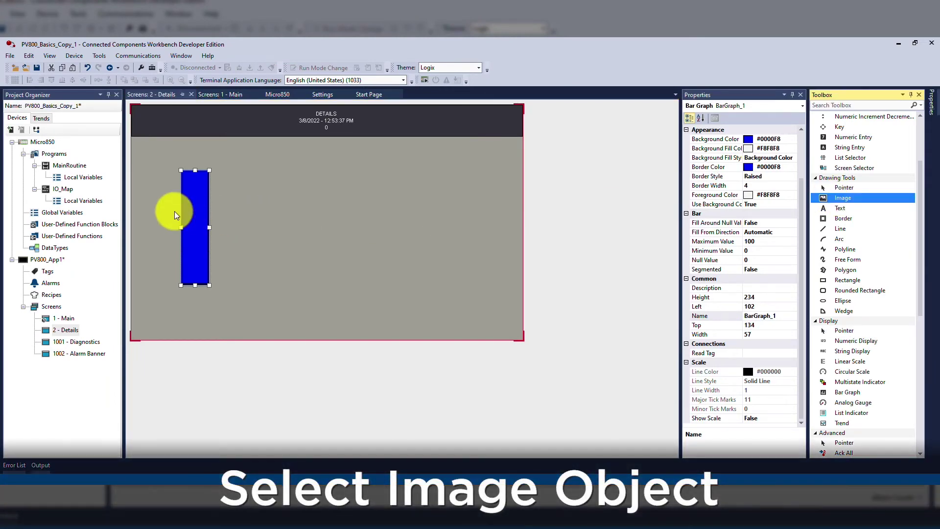
{"action": "left_click", "coordinate": [167, 210]}
{"action": "double_click", "coordinate": [227, 235]}
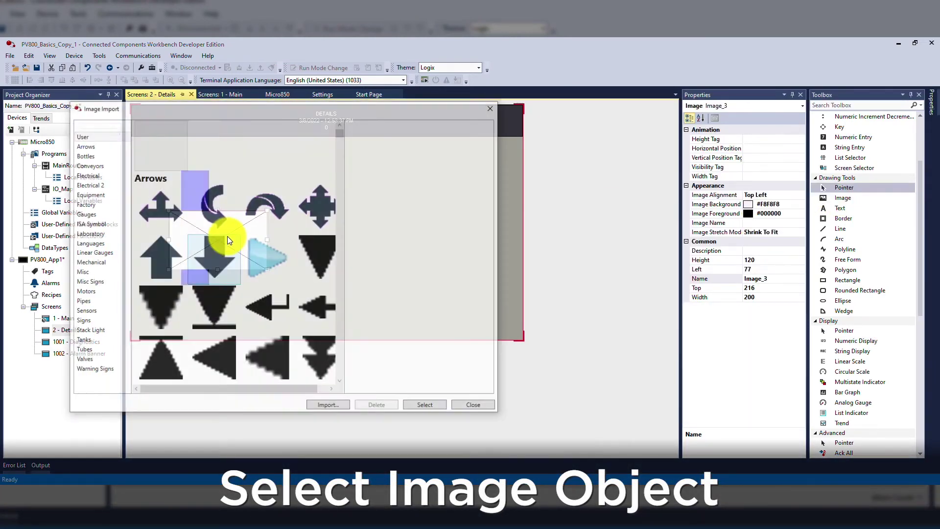
{"action": "left_click", "coordinate": [107, 253]}
{"action": "left_click", "coordinate": [213, 216]}
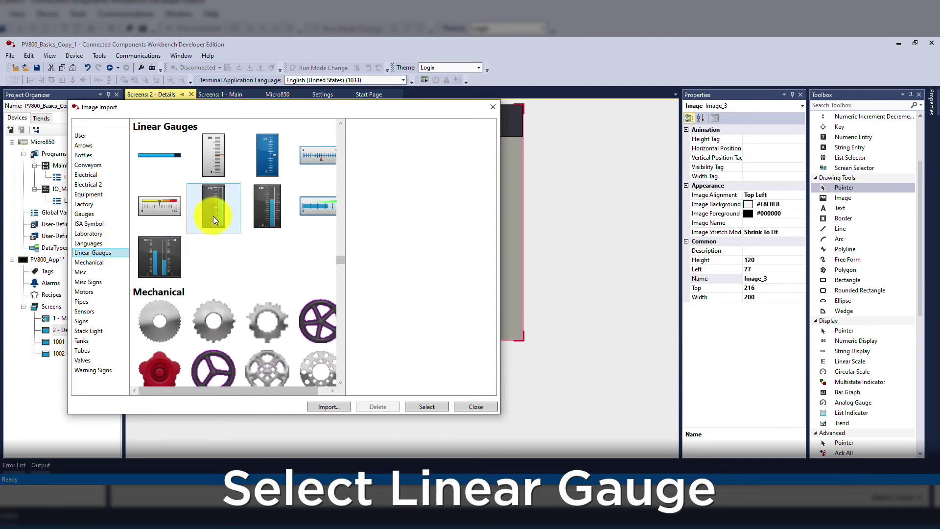
{"action": "left_click", "coordinate": [436, 407]}
Stretch the gauge image to full height and send it behind the bar graph.
{"action": "left_click_drag", "start_coordinate": [190, 196], "coordinate": [187, 179]}
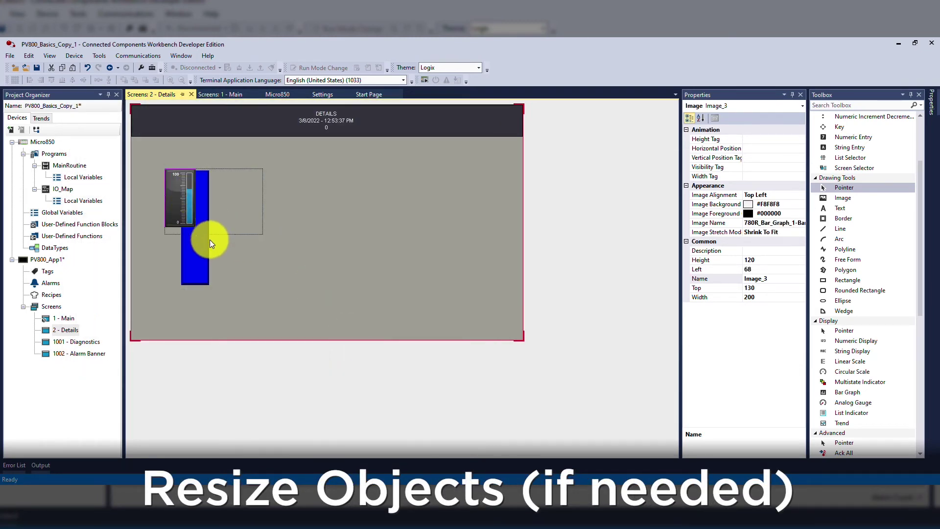
{"action": "mouse_move", "coordinate": [213, 235]}
{"action": "left_mouse_down"}
{"action": "mouse_move", "coordinate": [217, 290]}
{"action": "mouse_move", "coordinate": [206, 298]}
{"action": "left_mouse_up"}
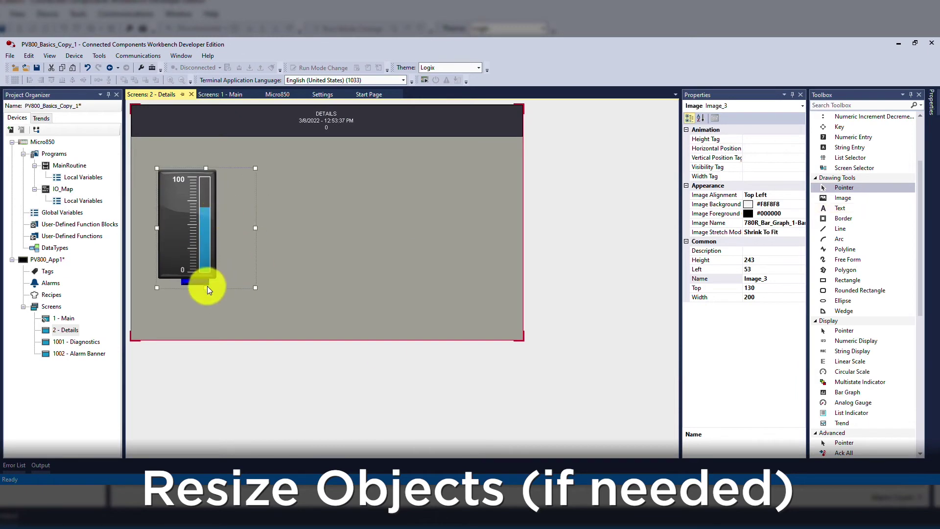
{"action": "right_click", "coordinate": [230, 250]}
{"action": "left_click", "coordinate": [258, 311]}
Fit the bar graph inside the gauge scale and connect it to Tank_Level.
{"action": "left_click", "coordinate": [209, 221]}
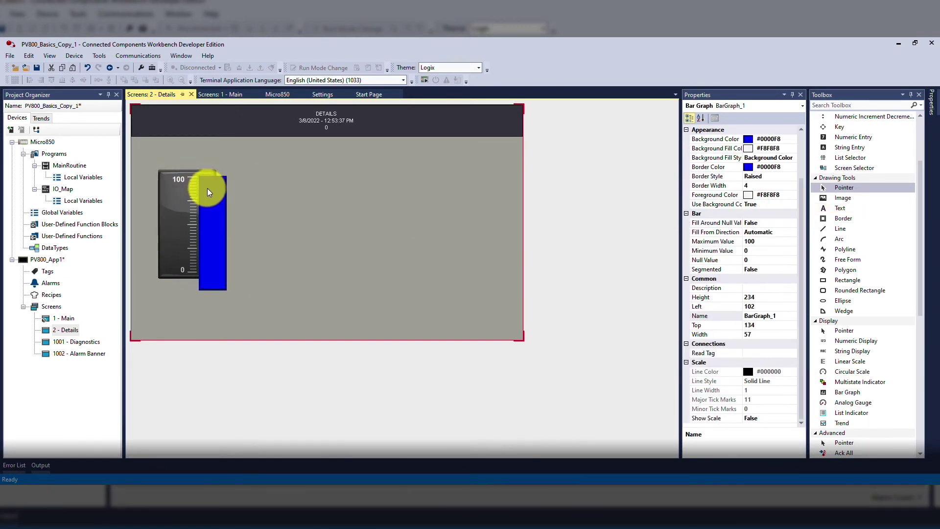
{"action": "mouse_move", "coordinate": [210, 191]}
{"action": "left_mouse_down"}
{"action": "mouse_move", "coordinate": [224, 275]}
{"action": "mouse_move", "coordinate": [225, 226]}
{"action": "mouse_move", "coordinate": [214, 226]}
{"action": "left_mouse_up"}
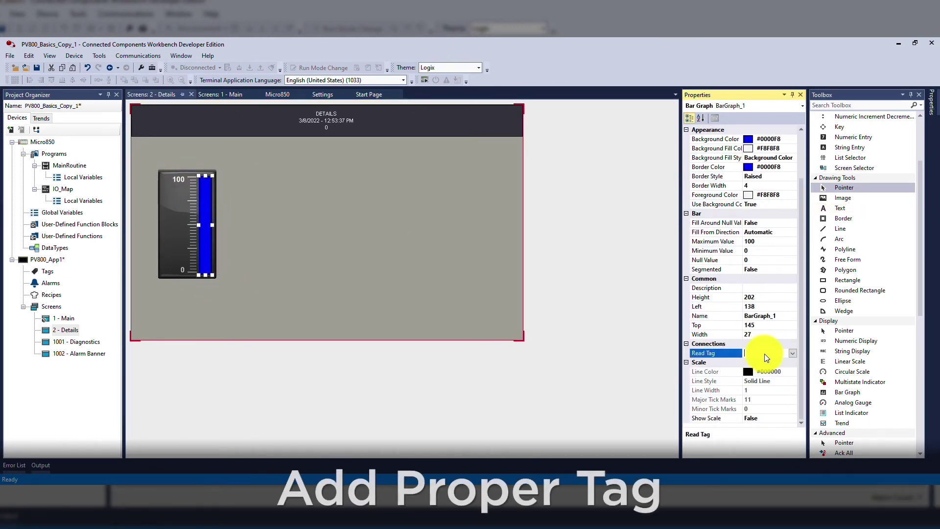
{"action": "left_click", "coordinate": [793, 354]}
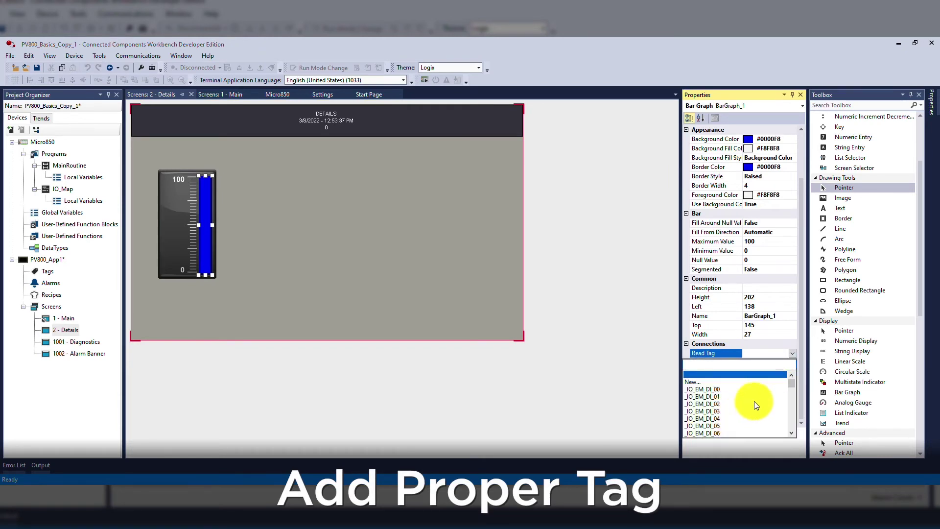
{"action": "scroll", "coordinate": [754, 401], "scroll_direction": "down", "scroll_amount": 8}
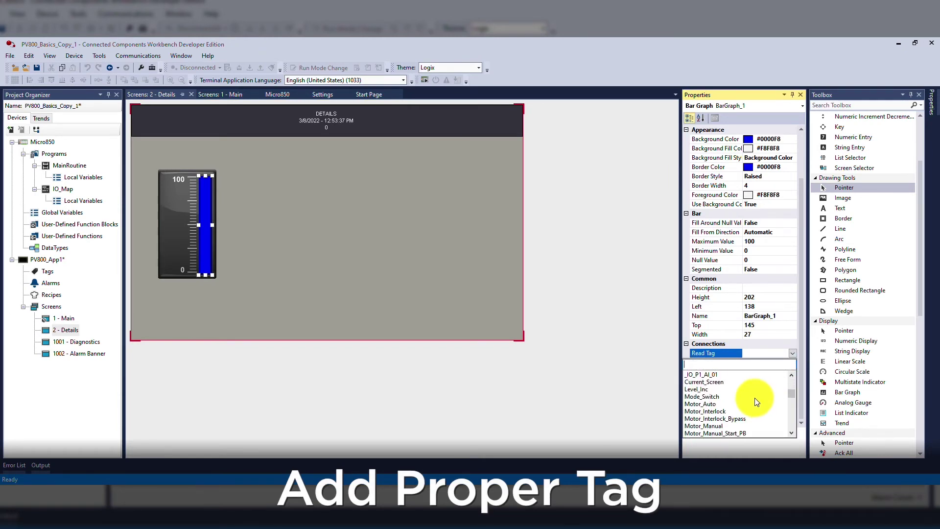
{"action": "scroll", "coordinate": [754, 398], "scroll_direction": "down", "scroll_amount": 5}
{"action": "scroll", "coordinate": [754, 398], "scroll_direction": "down", "scroll_amount": 5}
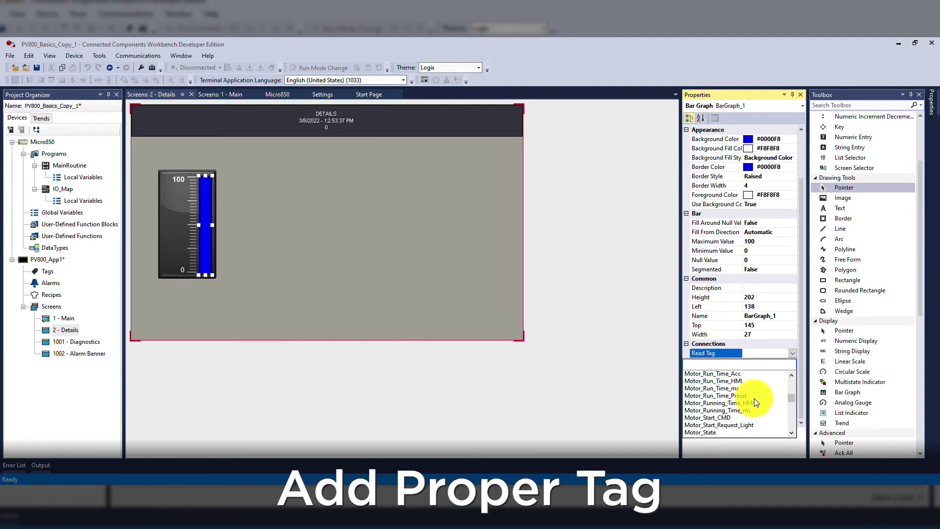
{"action": "scroll", "coordinate": [754, 398], "scroll_direction": "down", "scroll_amount": 4}
{"action": "scroll", "coordinate": [754, 398], "scroll_direction": "down", "scroll_amount": 4}
{"action": "scroll", "coordinate": [754, 397], "scroll_direction": "down", "scroll_amount": 2}
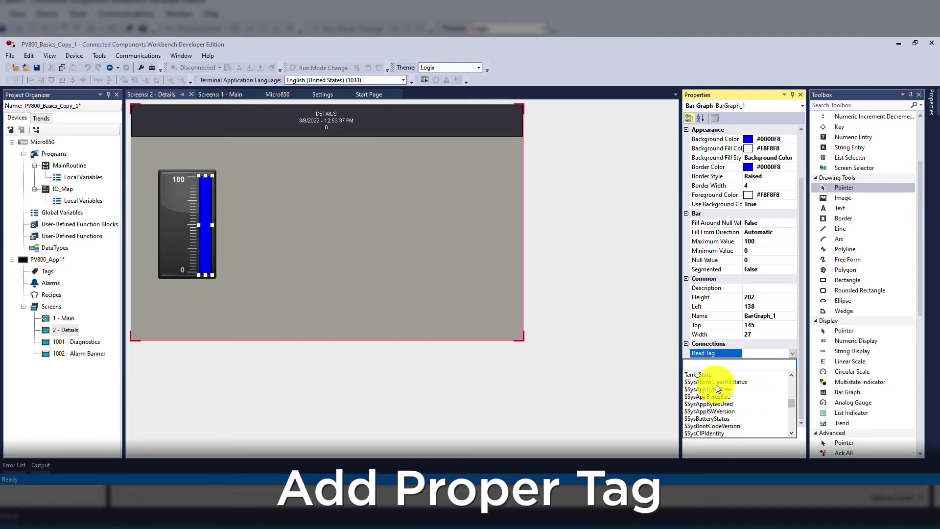
{"action": "left_click", "coordinate": [715, 385]}
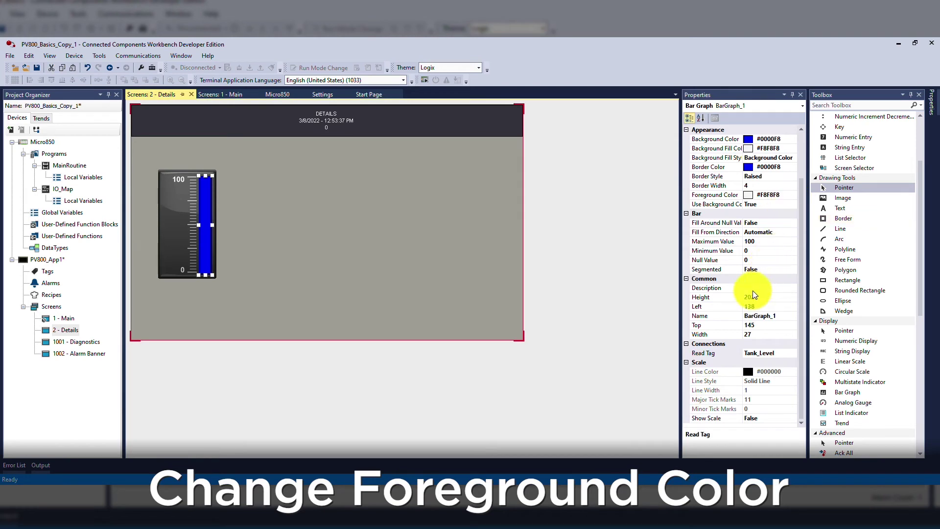
Change the bar graph's foreground colour to cyan.
{"action": "left_click", "coordinate": [751, 194]}
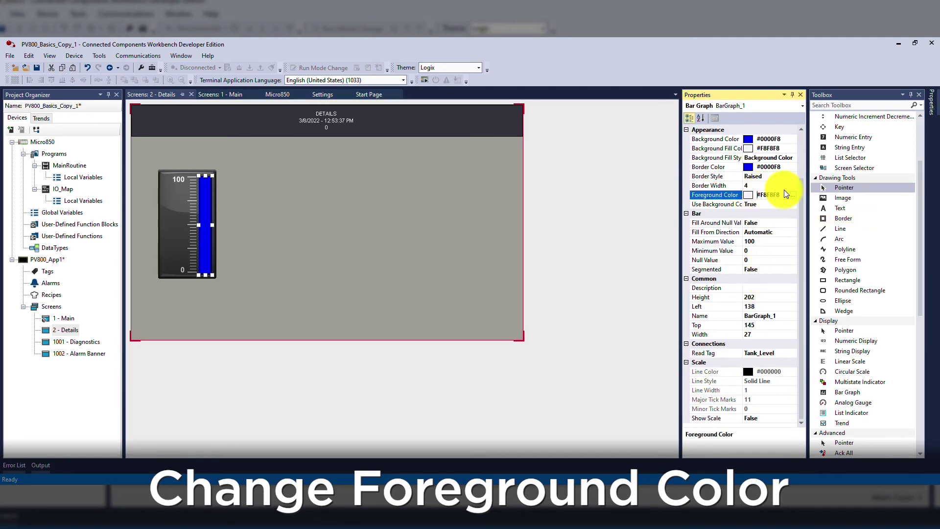
{"action": "left_click", "coordinate": [792, 196]}
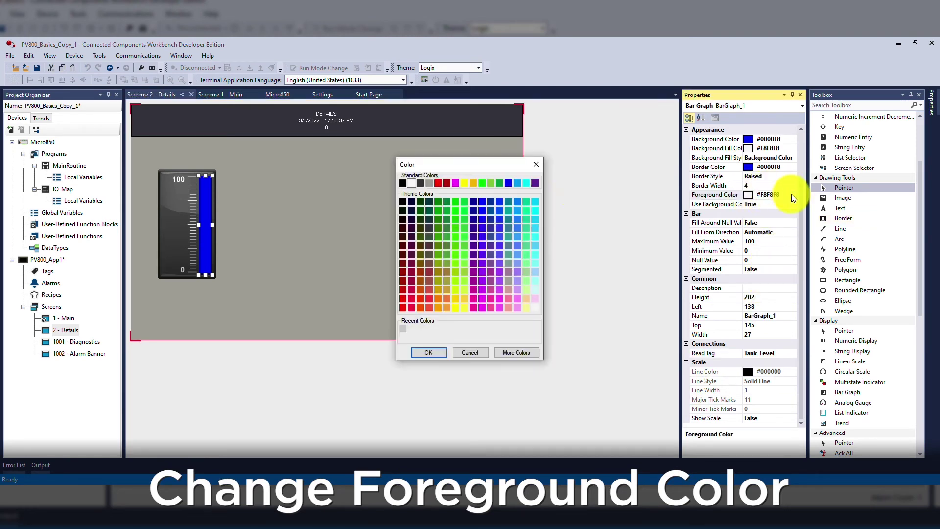
{"action": "left_click", "coordinate": [530, 183]}
{"action": "left_click", "coordinate": [428, 352]}
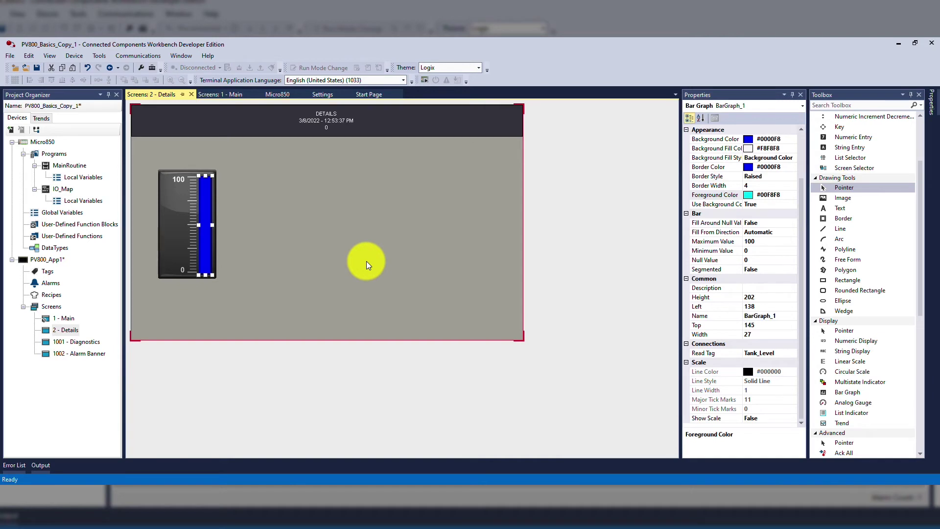
{"action": "left_click", "coordinate": [366, 261]}
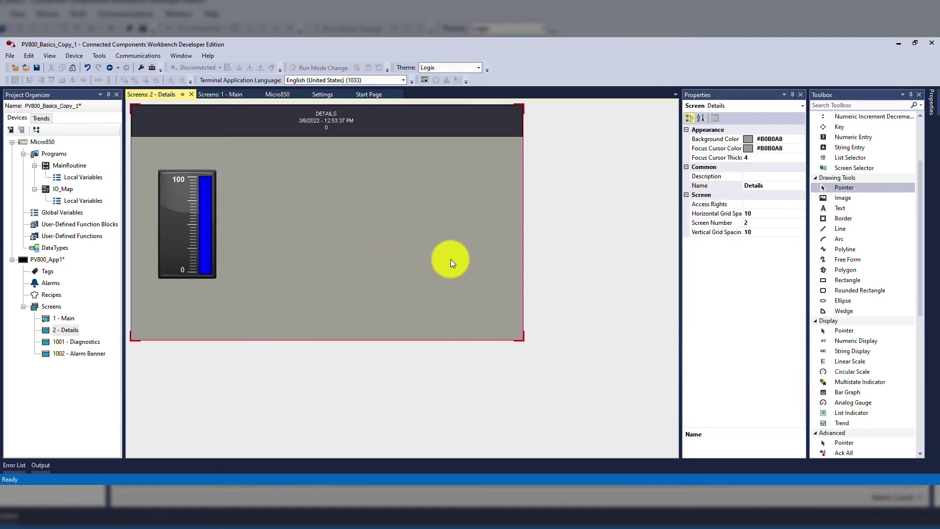
{"action": "scroll", "coordinate": [878, 278], "scroll_direction": "up", "scroll_amount": 1}
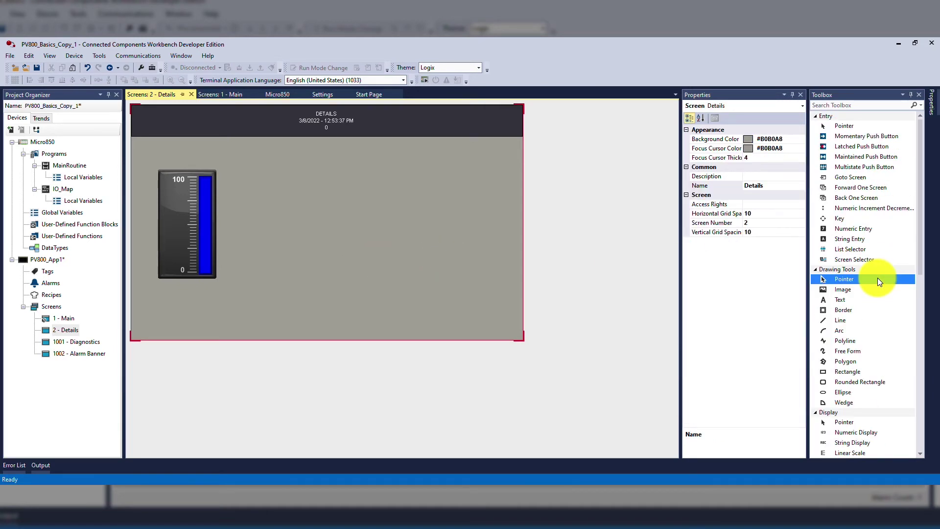
Place a numeric entry with Motor_Run_Time_HMI as its indicator tag.
{"action": "left_click", "coordinate": [866, 230]}
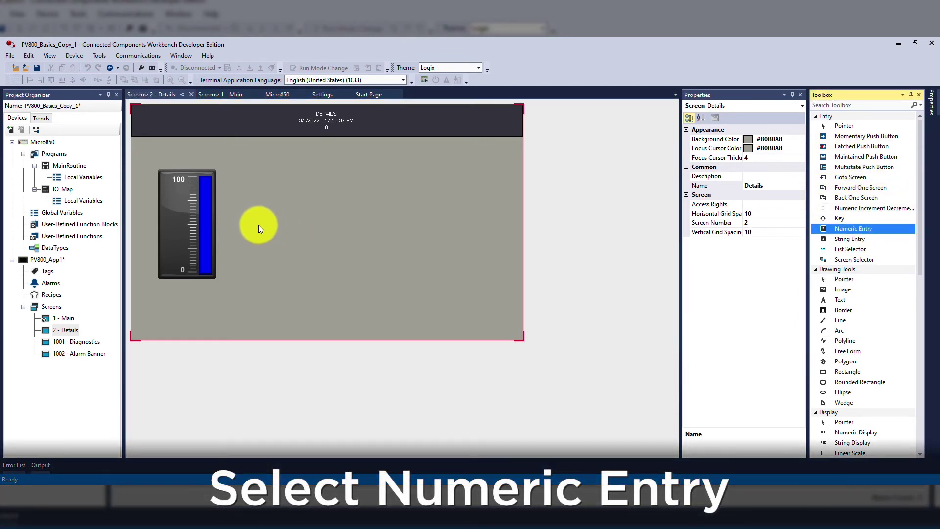
{"action": "left_click", "coordinate": [261, 197]}
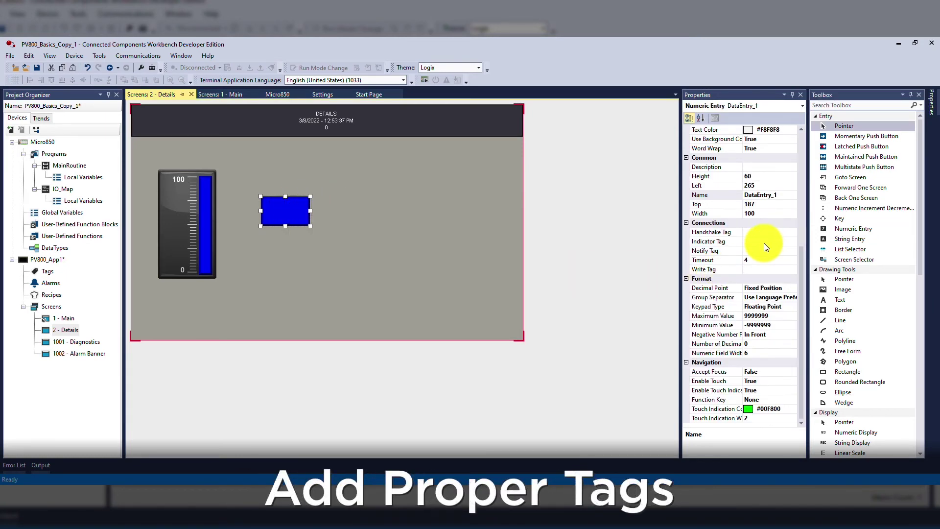
{"action": "left_click", "coordinate": [763, 243]}
{"action": "left_click", "coordinate": [793, 242]}
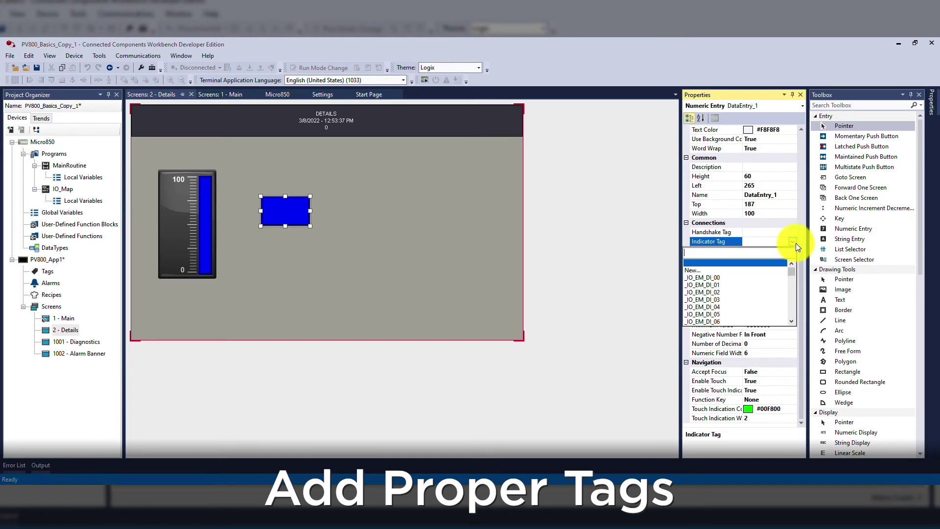
{"action": "scroll", "coordinate": [748, 288], "scroll_direction": "down", "scroll_amount": 4}
{"action": "scroll", "coordinate": [749, 289], "scroll_direction": "down", "scroll_amount": 4}
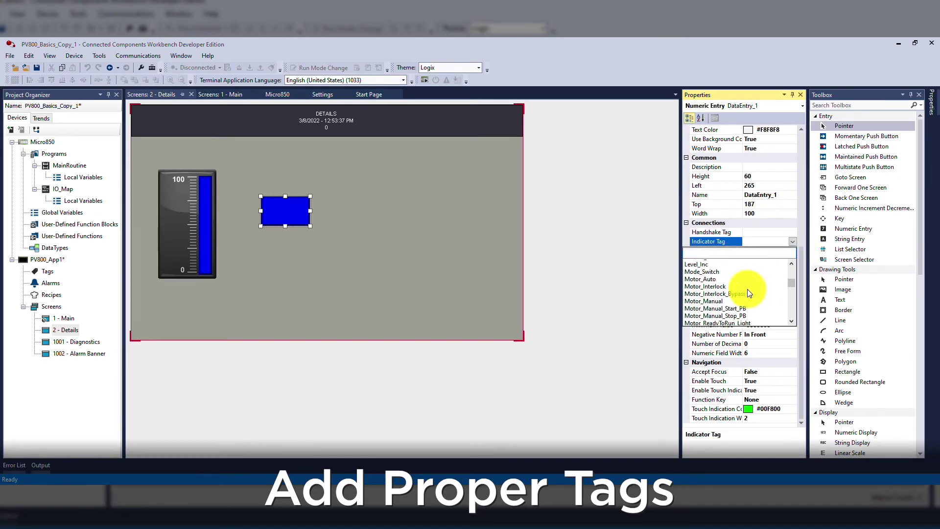
{"action": "scroll", "coordinate": [756, 290], "scroll_direction": "down", "scroll_amount": 2}
{"action": "scroll", "coordinate": [767, 292], "scroll_direction": "down", "scroll_amount": 1}
{"action": "scroll", "coordinate": [748, 306], "scroll_direction": "down", "scroll_amount": 1}
{"action": "left_click", "coordinate": [747, 306]}
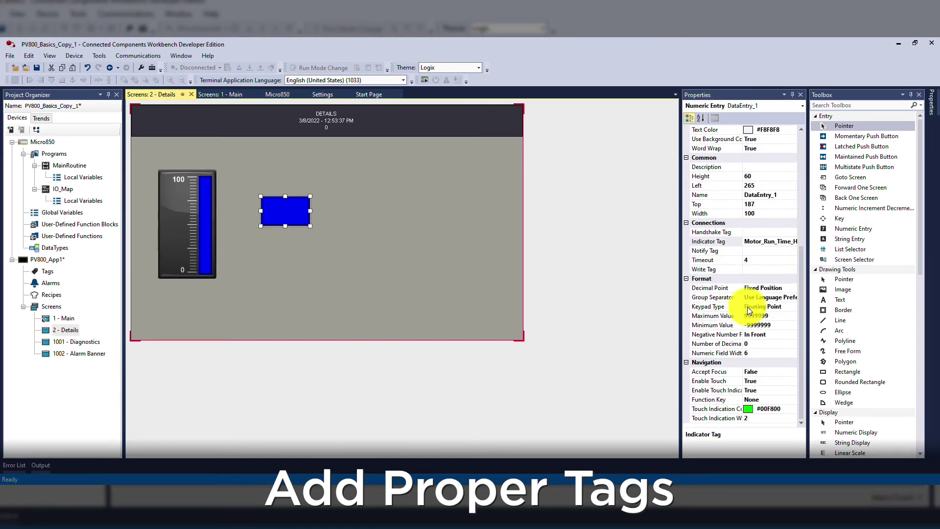
Set its write tag to Motor_Run_Time_HMI and lighten its background colour.
{"action": "left_click", "coordinate": [764, 269]}
{"action": "left_click", "coordinate": [791, 270]}
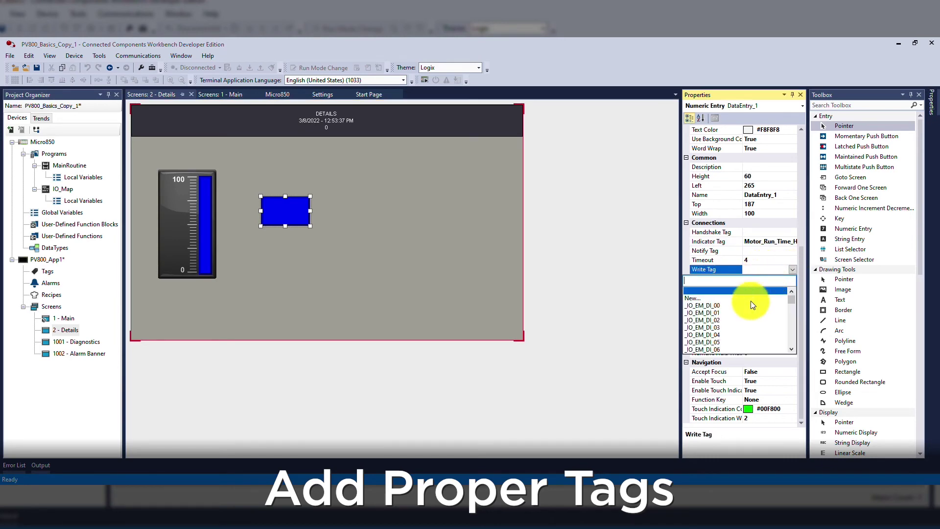
{"action": "scroll", "coordinate": [751, 305], "scroll_direction": "down", "scroll_amount": 5}
{"action": "scroll", "coordinate": [750, 304], "scroll_direction": "down", "scroll_amount": 5}
{"action": "left_click", "coordinate": [751, 305]}
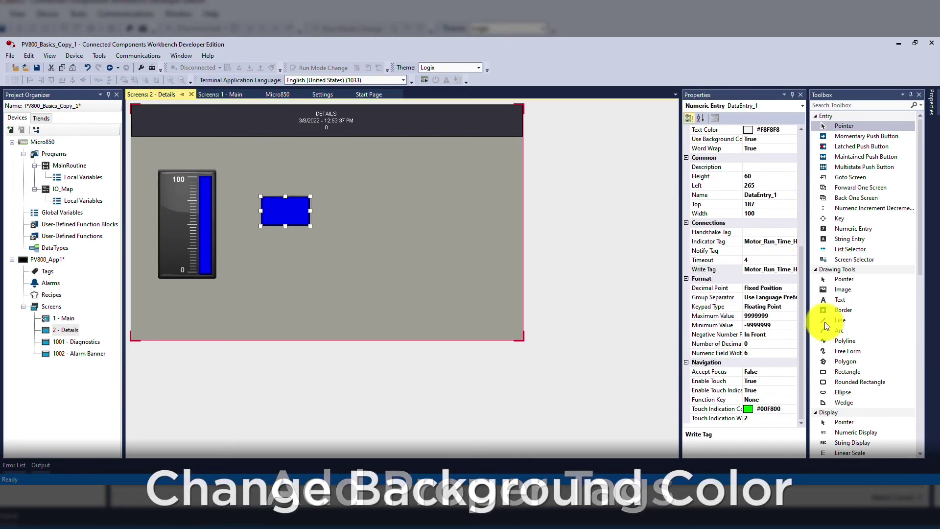
{"action": "left_click", "coordinate": [790, 204]}
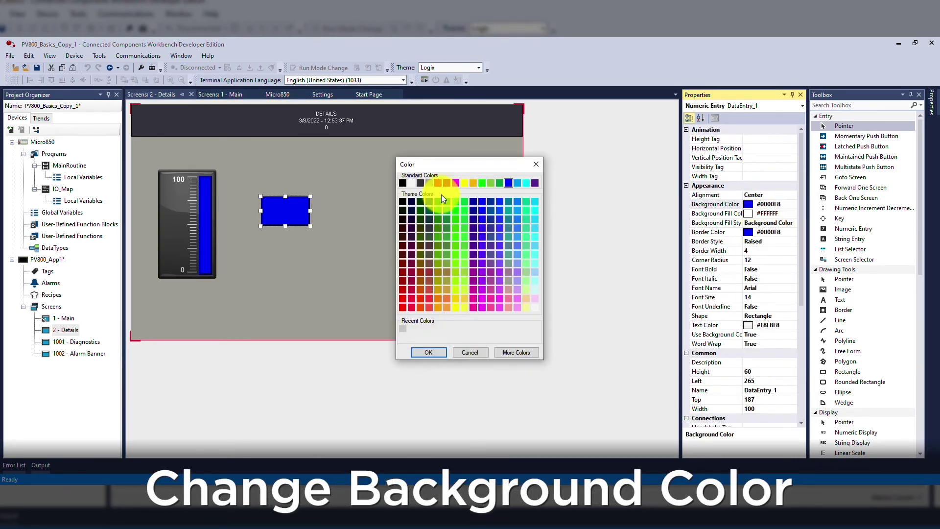
{"action": "left_click", "coordinate": [427, 352]}
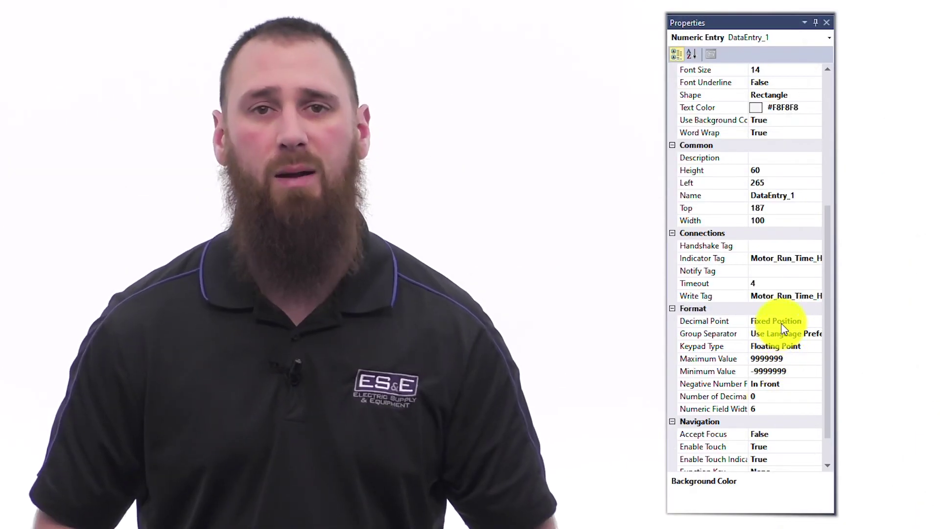
Keep decimal point at Fixed Position, check keypad type, and set maximum value 60.
{"action": "left_click", "coordinate": [779, 321]}
{"action": "left_click", "coordinate": [816, 321]}
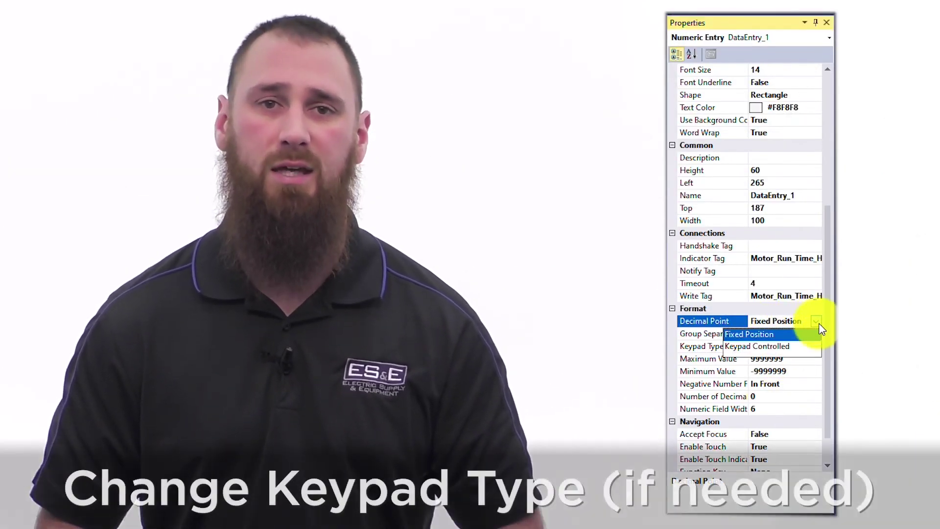
{"action": "left_click", "coordinate": [809, 334]}
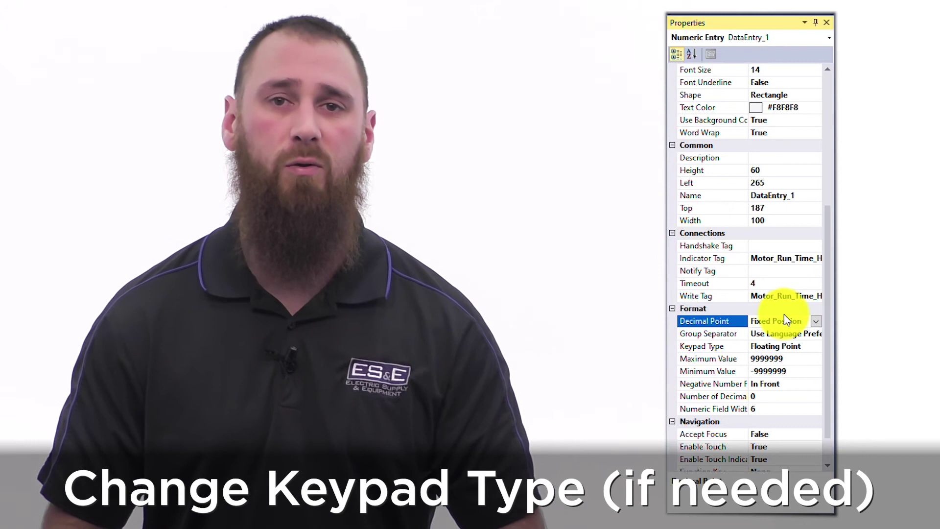
{"action": "left_click", "coordinate": [793, 346]}
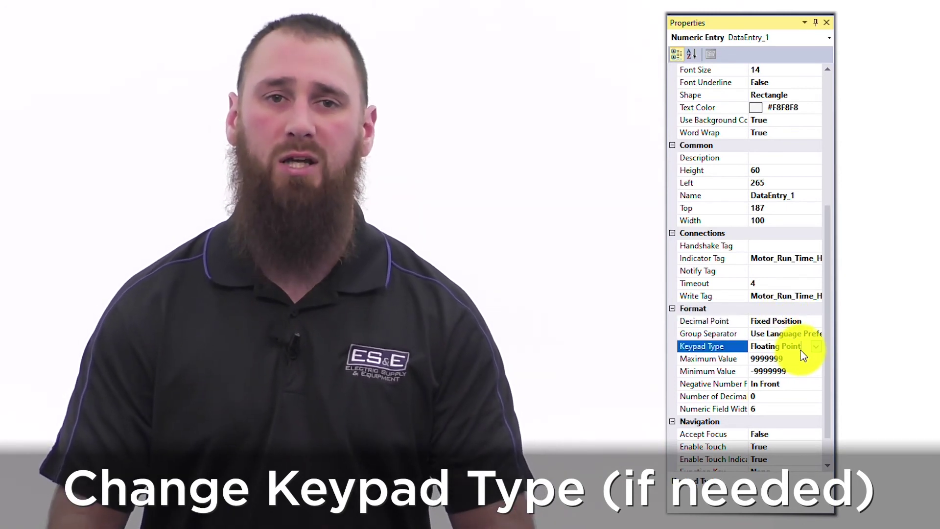
{"action": "left_click", "coordinate": [788, 359]}
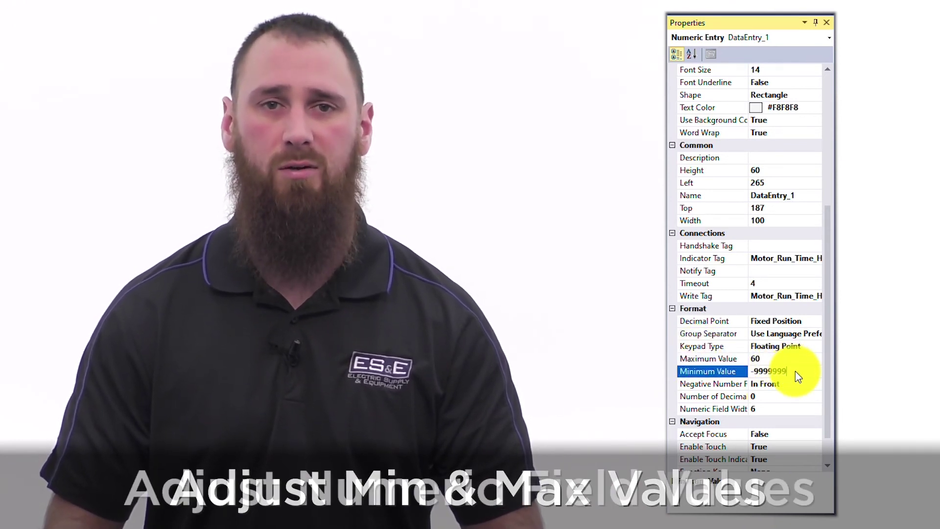
{"action": "type", "text": "0"}
{"action": "key", "text": "Return"}
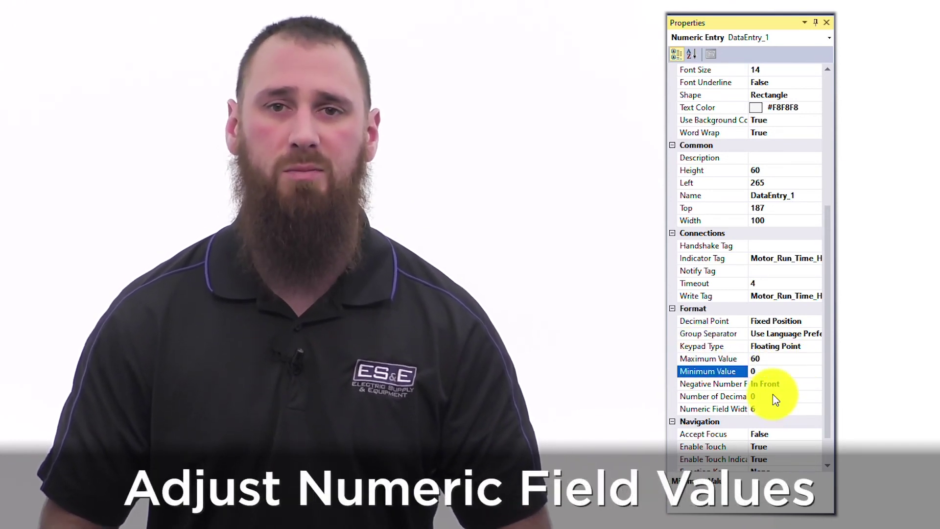
{"action": "left_click", "coordinate": [772, 396]}
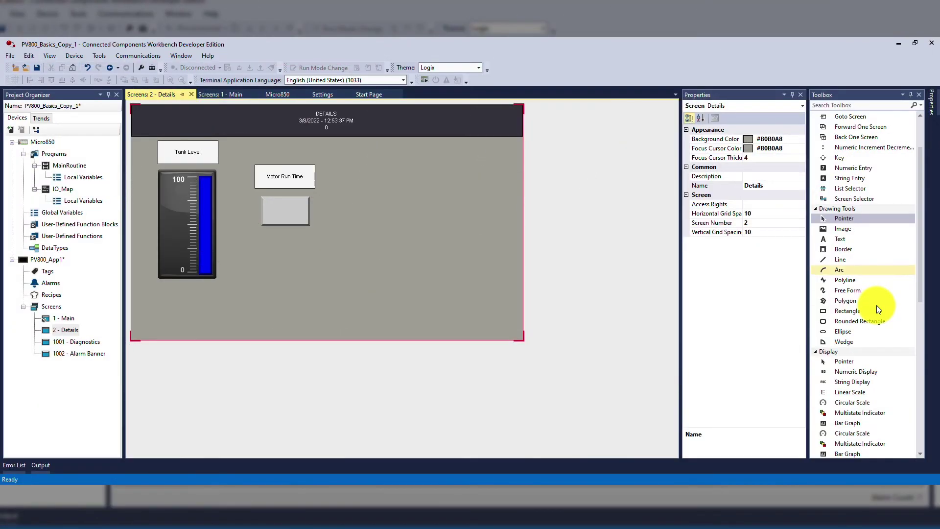
{"action": "scroll", "coordinate": [875, 305], "scroll_direction": "down", "scroll_amount": 3}
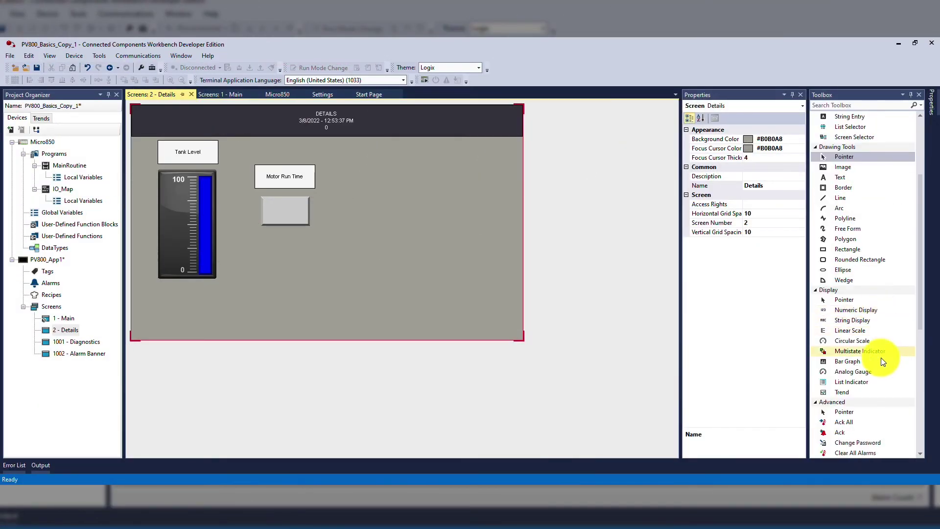
Place a trend chart low-left on Details, enlarge it toward the upper right, and open its Pens editor.
{"action": "left_click", "coordinate": [852, 391]}
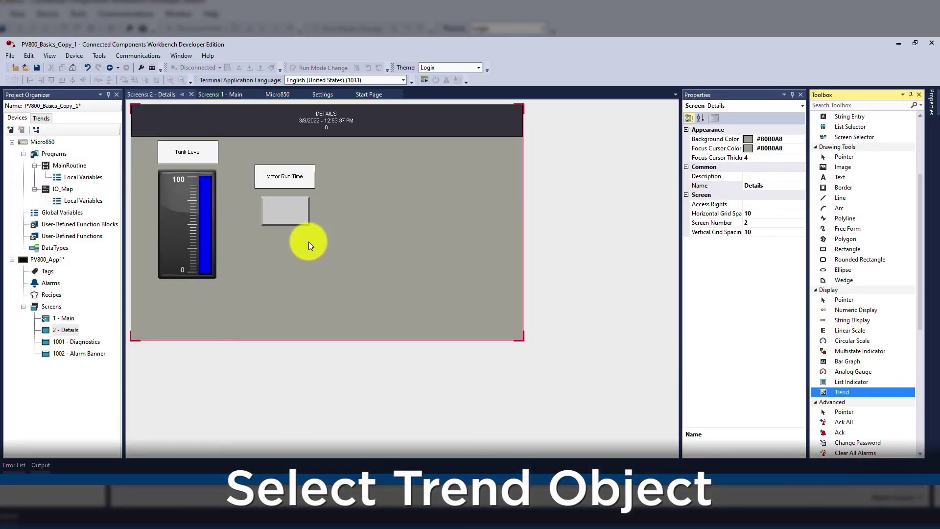
{"action": "left_click", "coordinate": [273, 249]}
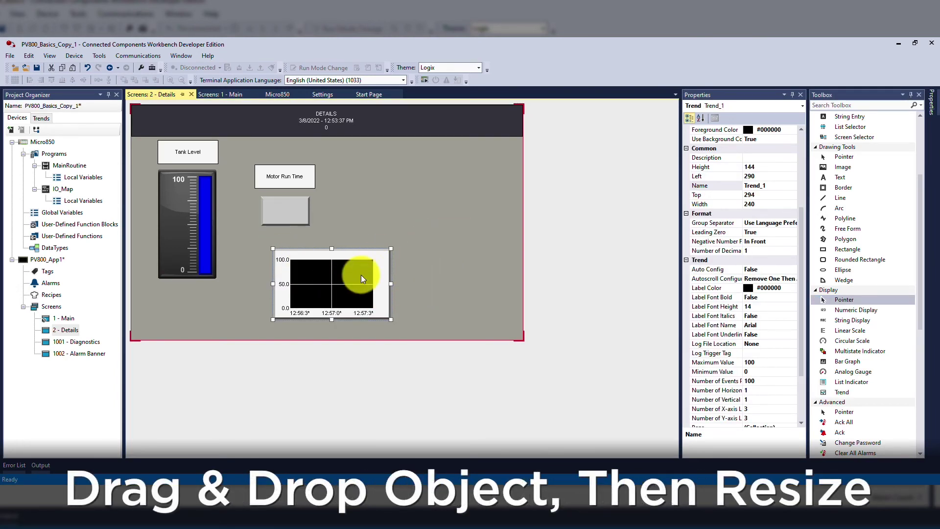
{"action": "left_click_drag", "start_coordinate": [360, 275], "coordinate": [339, 288]}
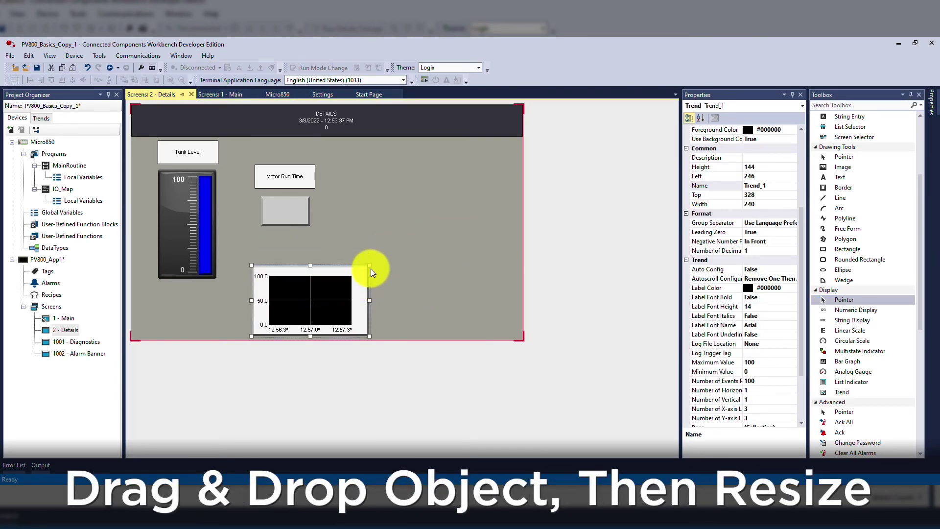
{"action": "left_click_drag", "start_coordinate": [369, 266], "coordinate": [494, 228]}
{"action": "double_click", "coordinate": [409, 264]}
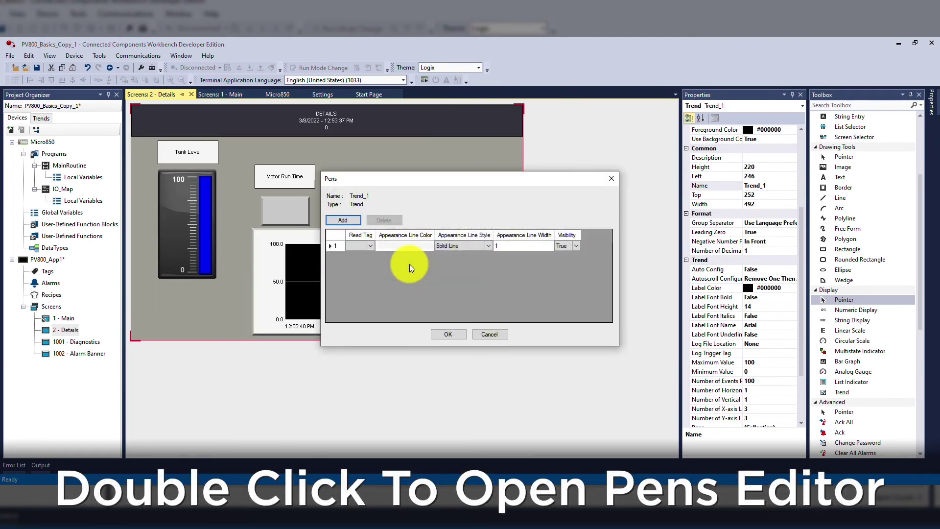
Make the first pen read Motor_Start_CMD with a cyan line.
{"action": "left_click", "coordinate": [369, 245]}
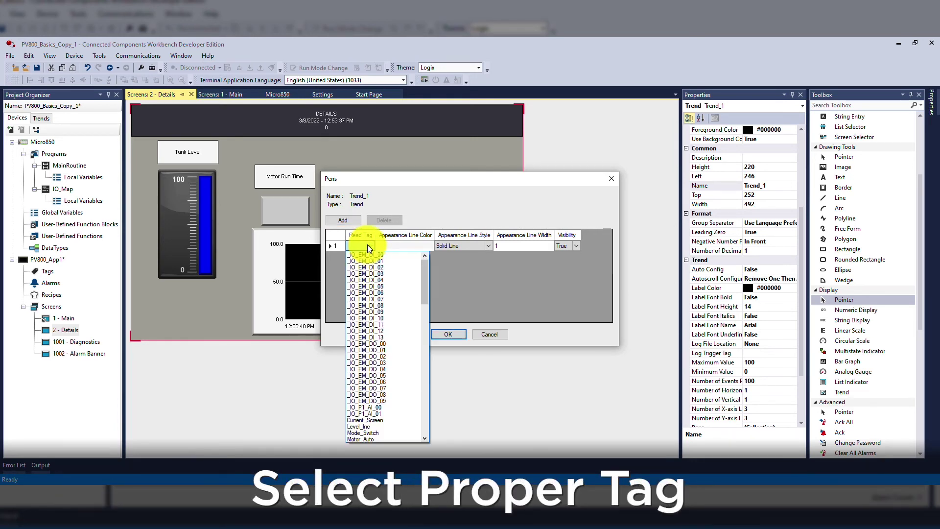
{"action": "scroll", "coordinate": [414, 327], "scroll_direction": "down", "scroll_amount": 2}
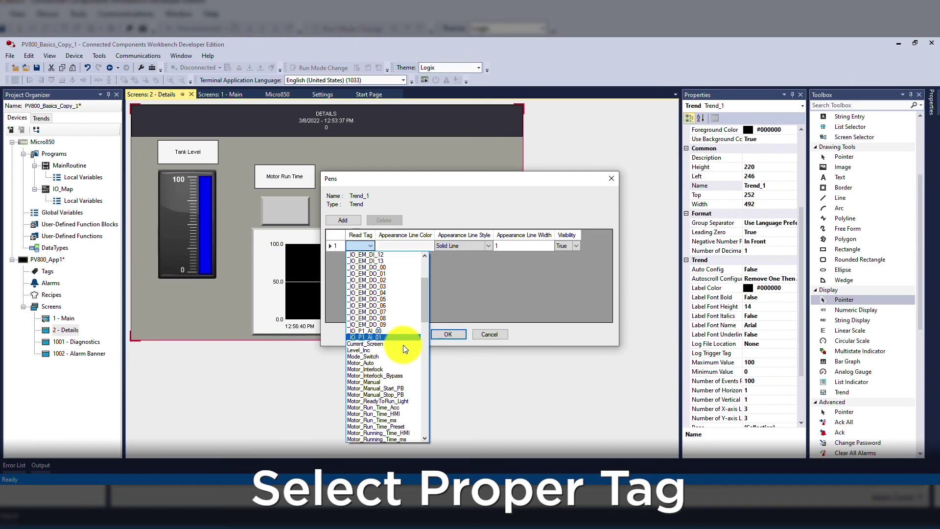
{"action": "left_click", "coordinate": [410, 408]}
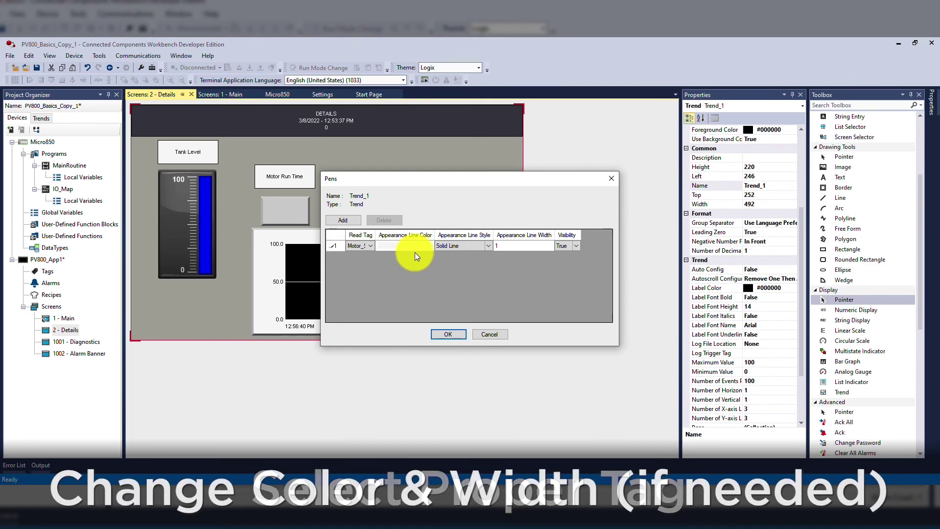
{"action": "left_click", "coordinate": [455, 246]}
{"action": "left_click", "coordinate": [512, 191]}
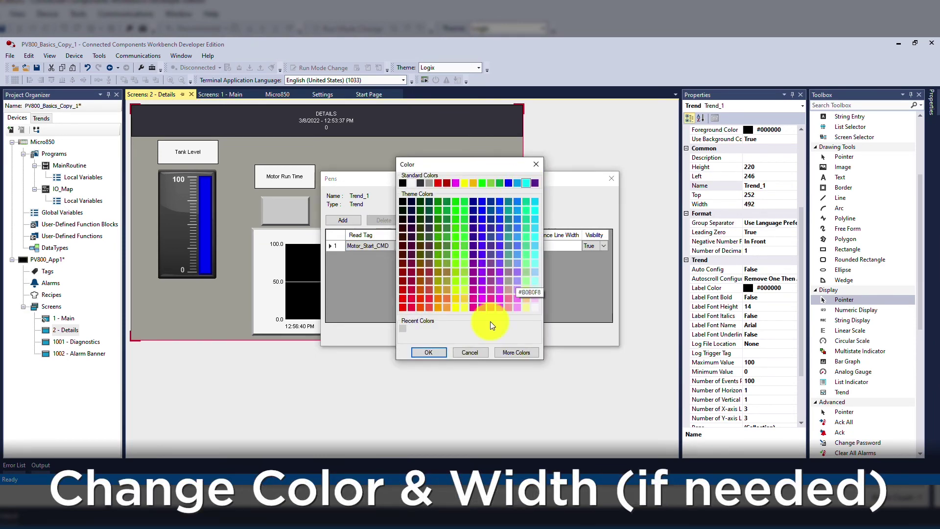
{"action": "left_click", "coordinate": [448, 334]}
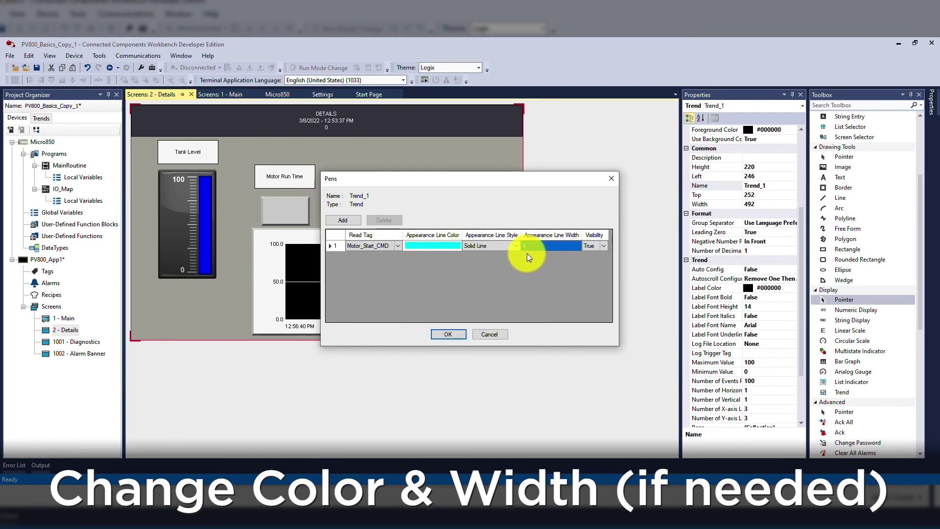
Add a second pen reading Motor_Start_Request_Light, yellow, width 2, and accept.
{"action": "left_click", "coordinate": [342, 222]}
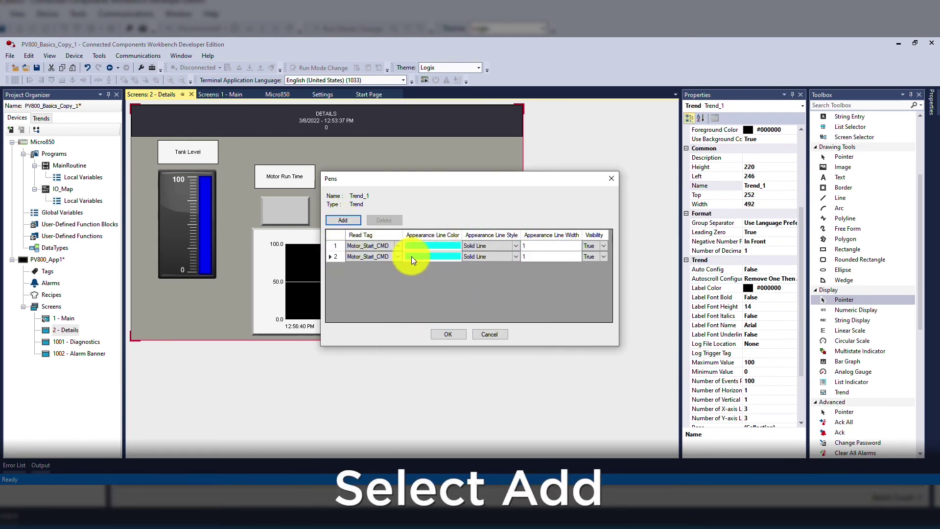
{"action": "left_click", "coordinate": [396, 255]}
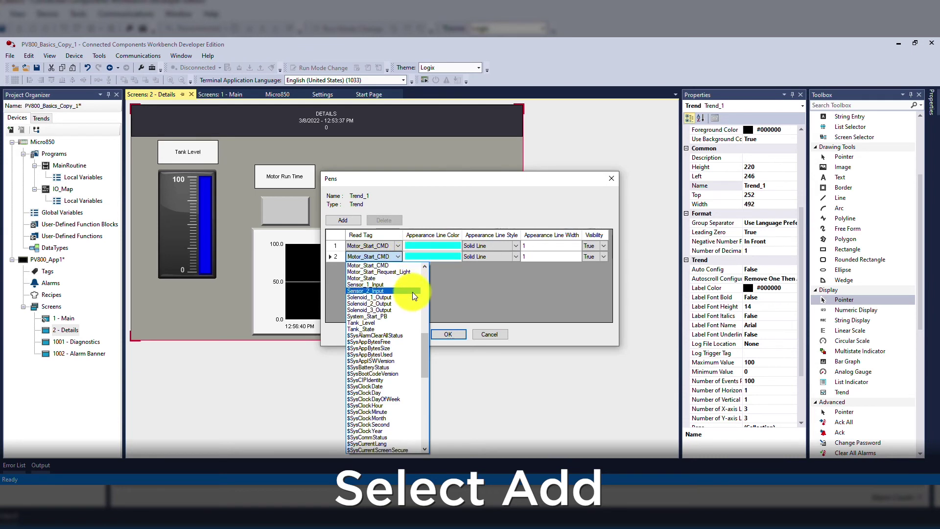
{"action": "scroll", "coordinate": [406, 305], "scroll_direction": "up", "scroll_amount": 3}
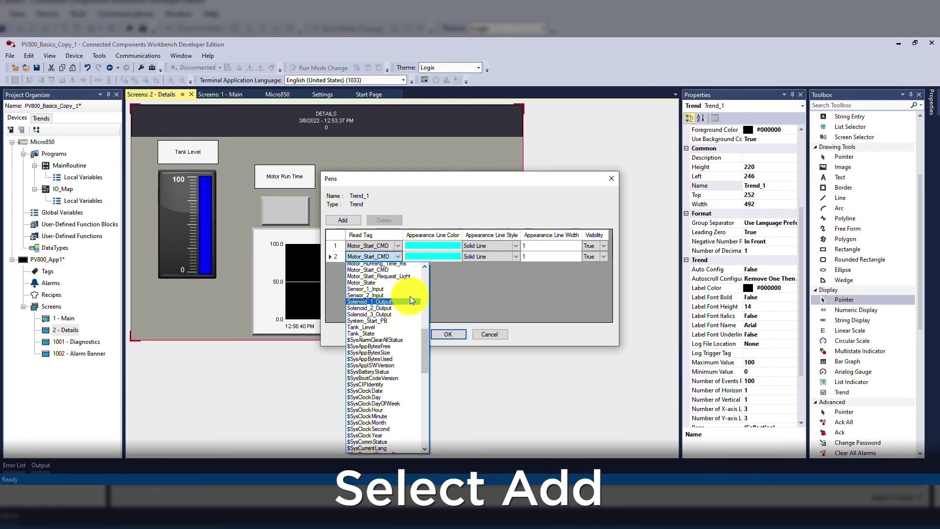
{"action": "scroll", "coordinate": [410, 296], "scroll_direction": "up", "scroll_amount": 5}
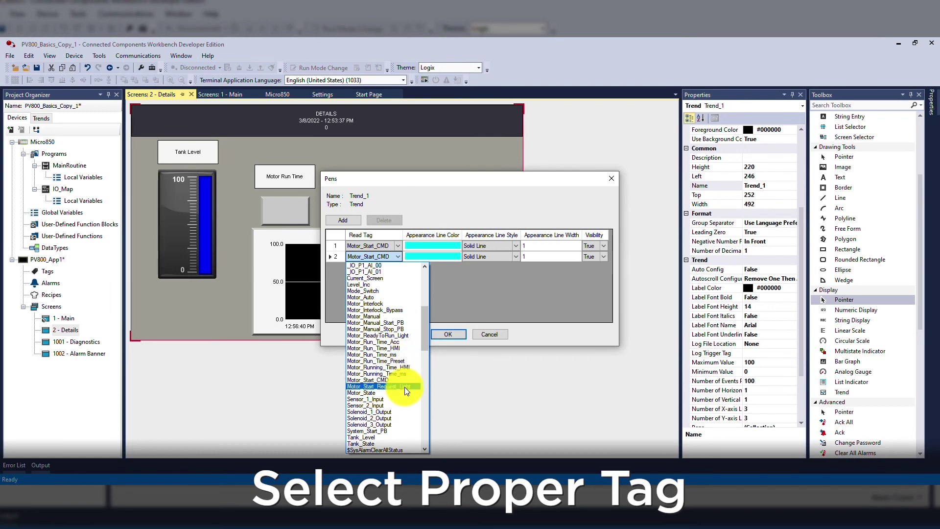
{"action": "left_click", "coordinate": [378, 385]}
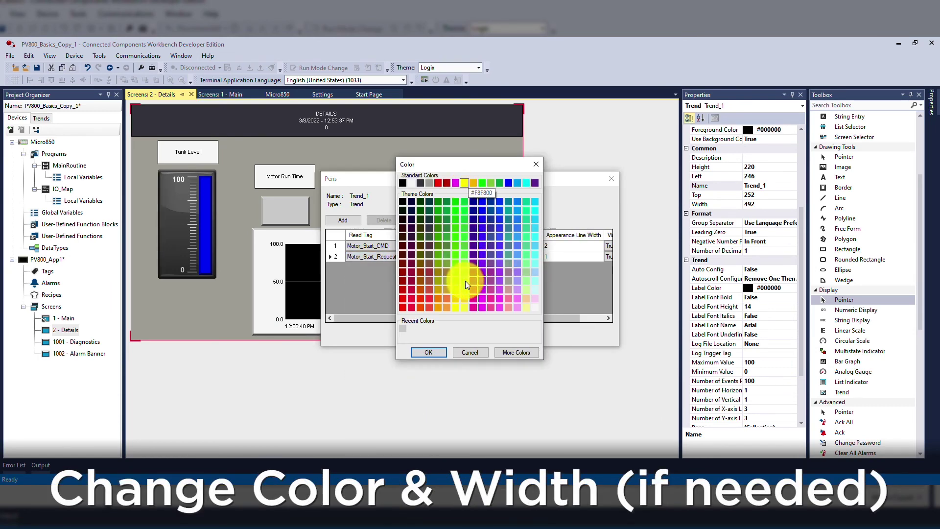
{"action": "left_click", "coordinate": [429, 353]}
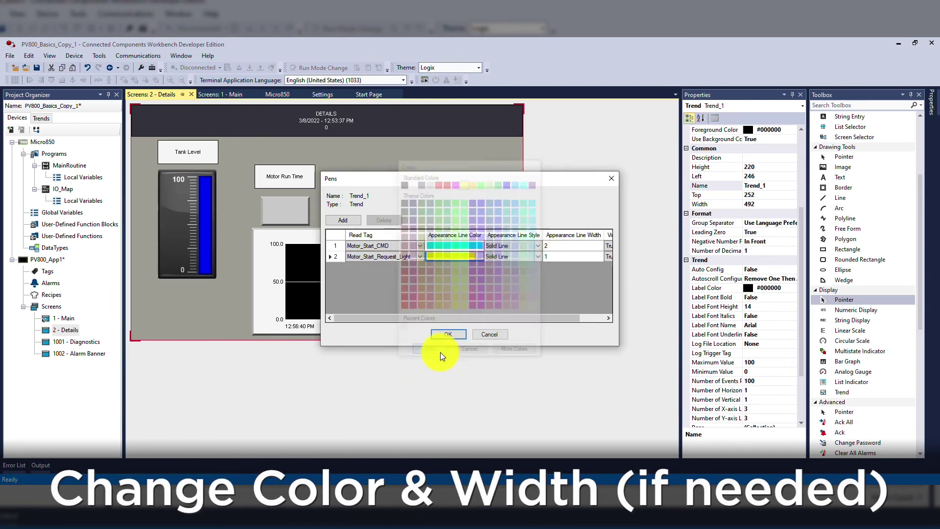
{"action": "left_click", "coordinate": [560, 256]}
{"action": "type", "text": "2"}
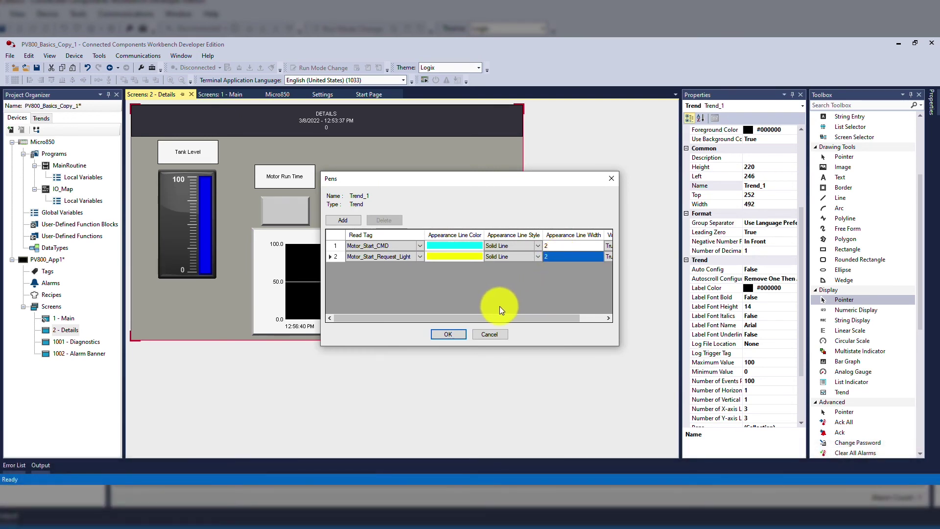
{"action": "left_click", "coordinate": [453, 336]}
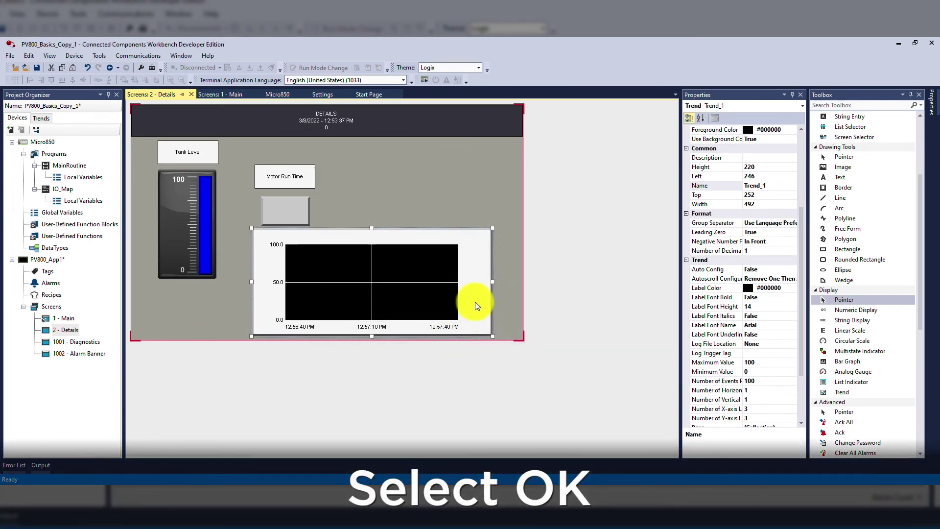
Nudge the trend right and set its range to maximum 2, minimum -1.
{"action": "left_click_drag", "start_coordinate": [473, 277], "coordinate": [481, 272]}
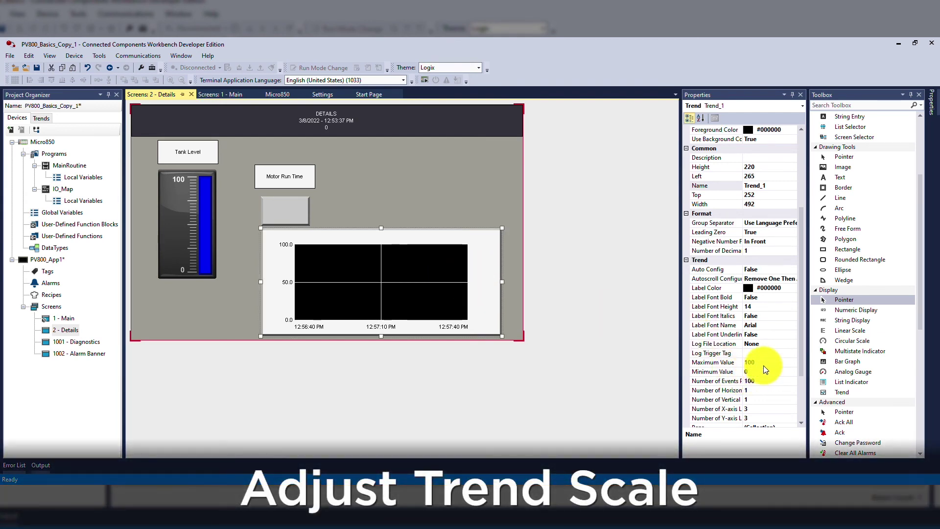
{"action": "left_click", "coordinate": [763, 365]}
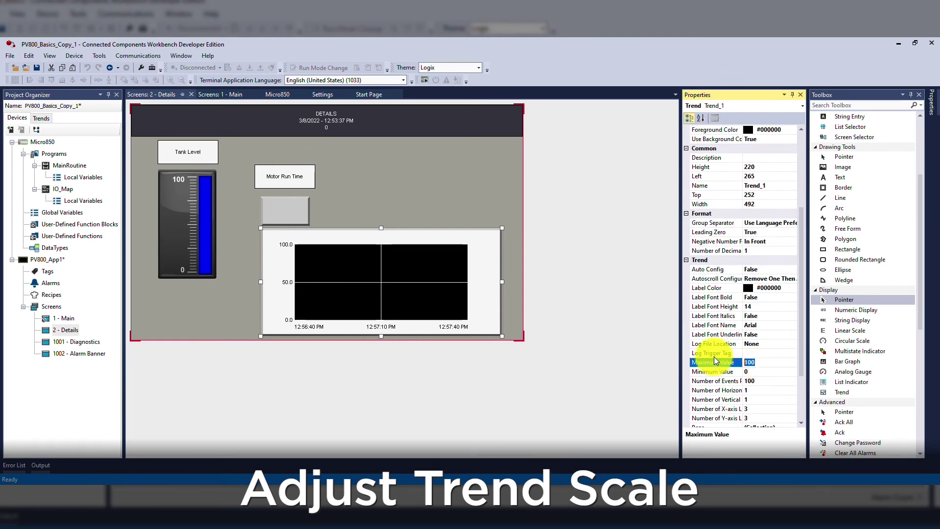
{"action": "type", "text": "2"}
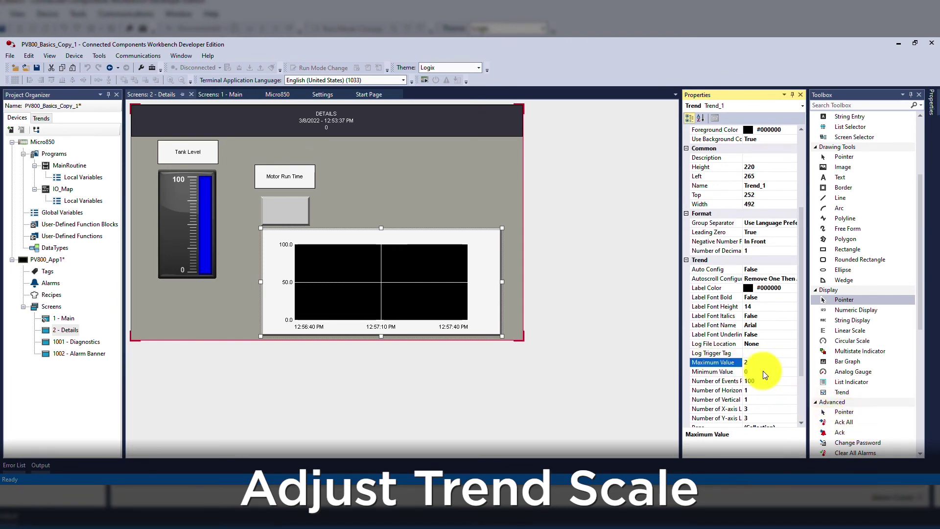
{"action": "left_click", "coordinate": [763, 371]}
{"action": "type", "text": "-"}
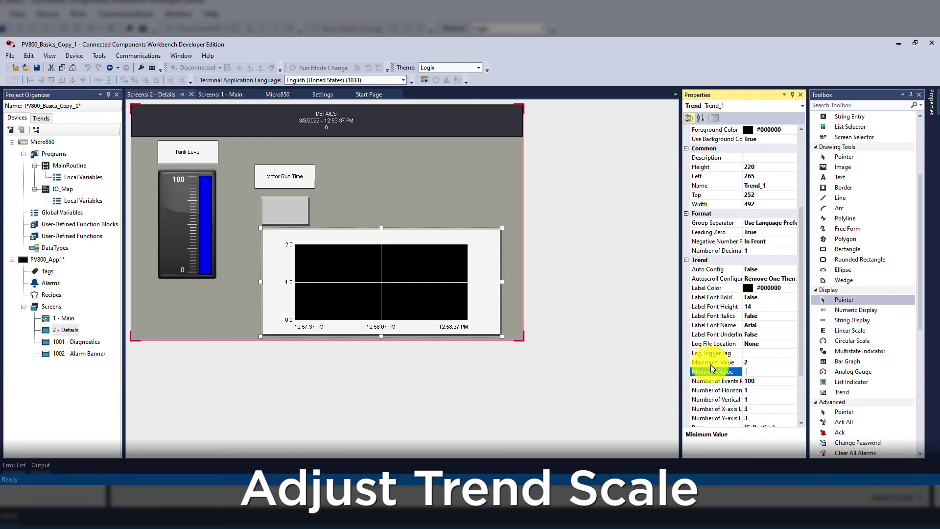
{"action": "type", "text": "1"}
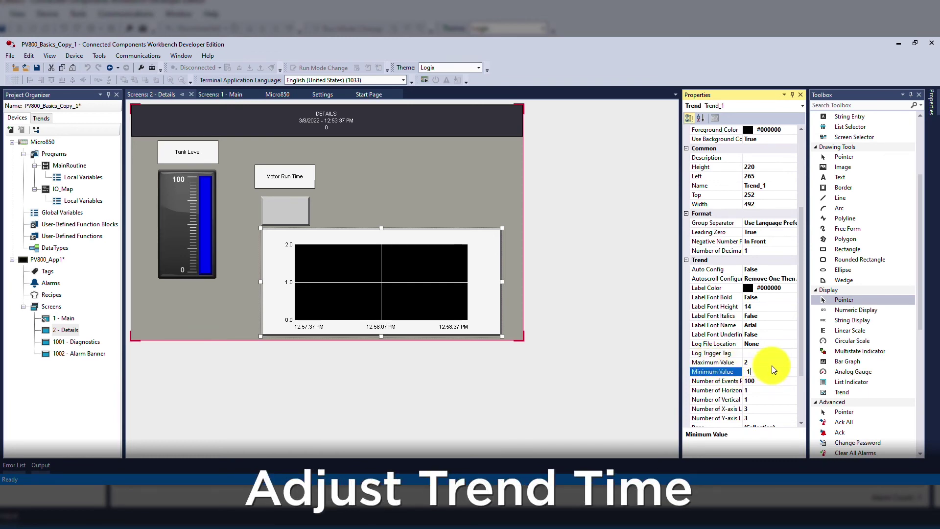
{"action": "key", "text": "Return"}
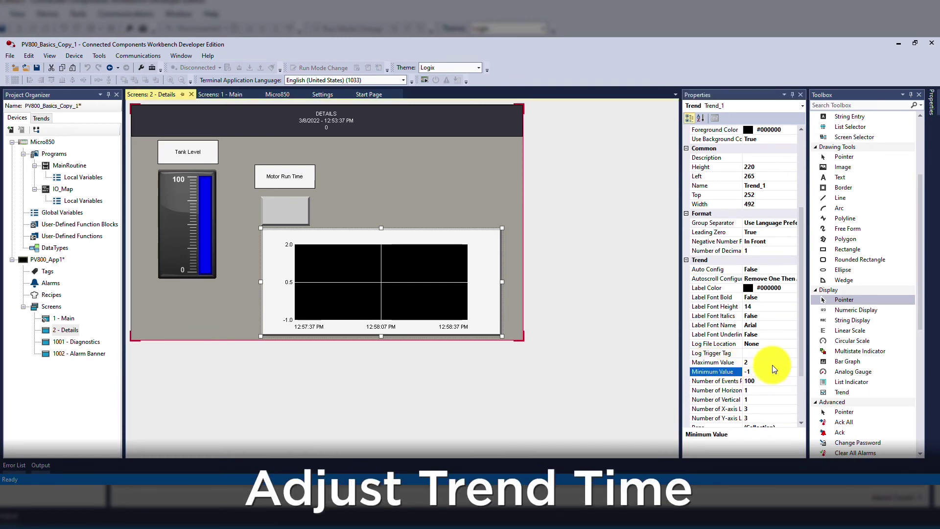
{"action": "scroll", "coordinate": [780, 359], "scroll_direction": "down", "scroll_amount": 2}
{"action": "scroll", "coordinate": [779, 358], "scroll_direction": "down", "scroll_amount": 1}
{"action": "scroll", "coordinate": [779, 357], "scroll_direction": "down", "scroll_amount": 1}
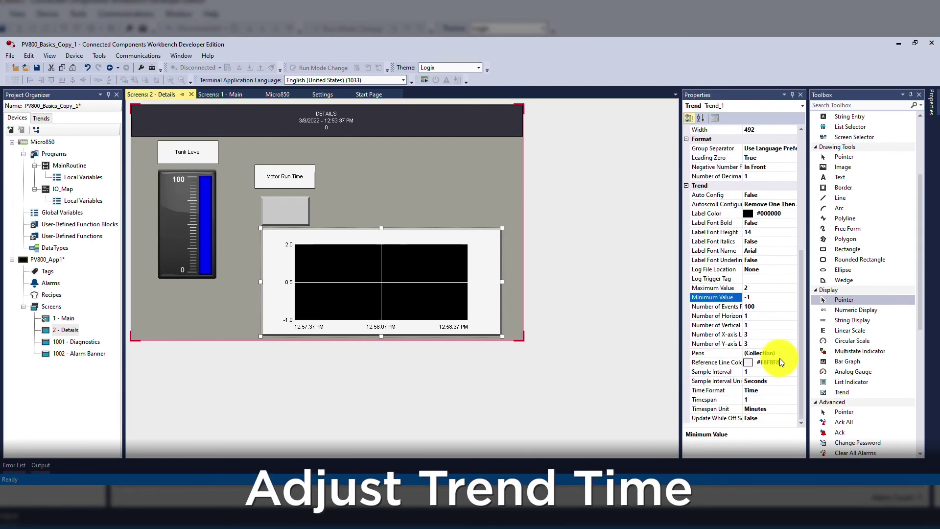
Set the trend's timespan to 30 seconds.
{"action": "left_click", "coordinate": [757, 380]}
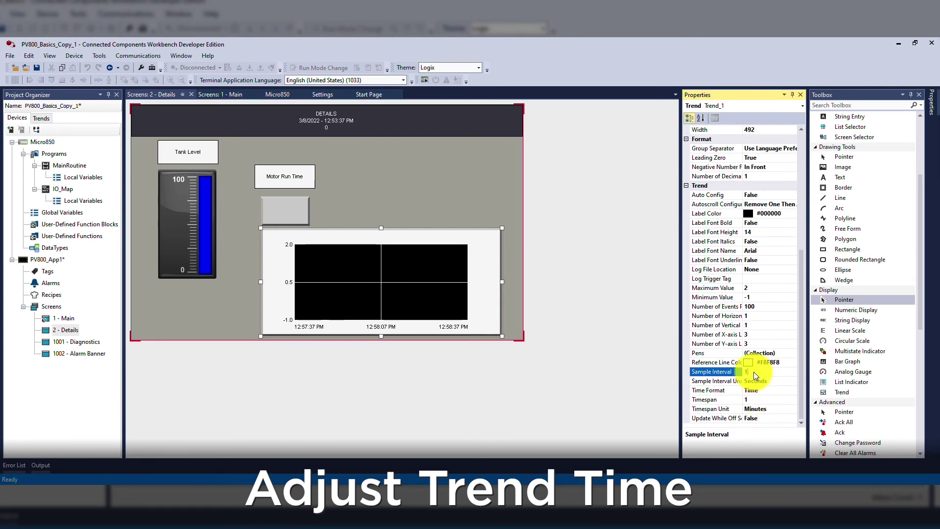
{"action": "left_click", "coordinate": [760, 402]}
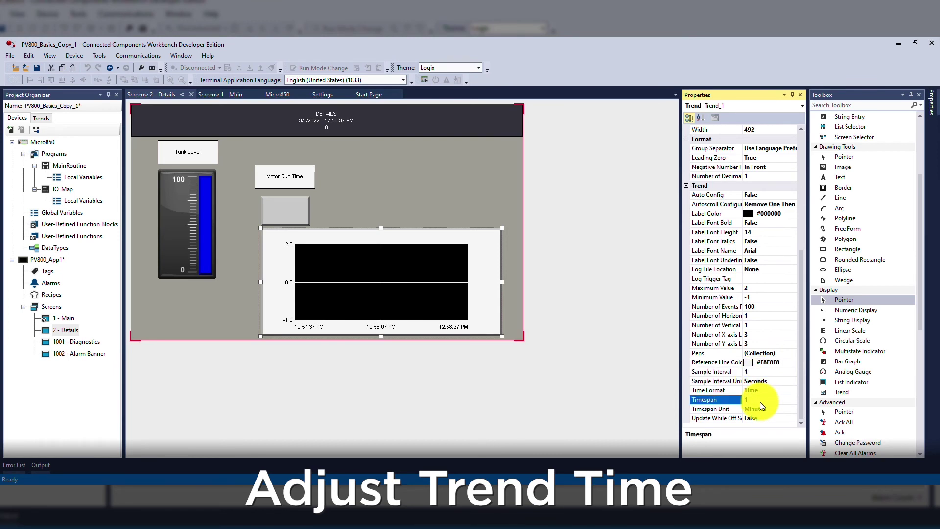
{"action": "type", "text": "30"}
{"action": "left_click", "coordinate": [764, 409]}
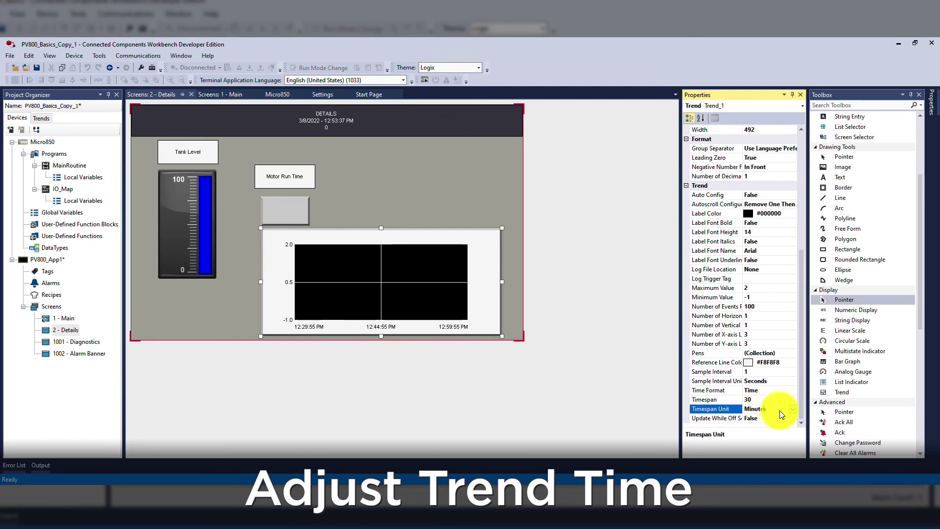
Place a Back One Screen button in the Details screen's bottom-left corner.
{"action": "left_click", "coordinate": [439, 188]}
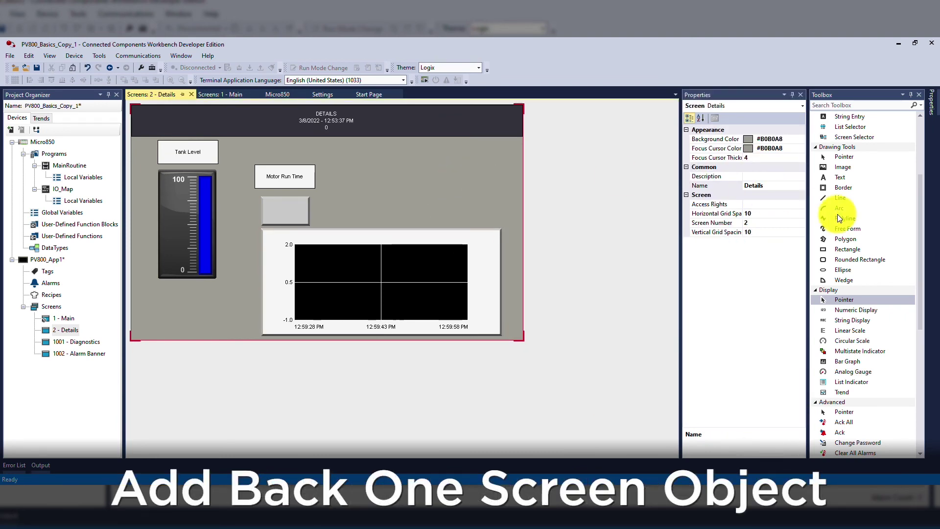
{"action": "scroll", "coordinate": [837, 213], "scroll_direction": "up", "scroll_amount": 5}
{"action": "left_click", "coordinate": [883, 202]}
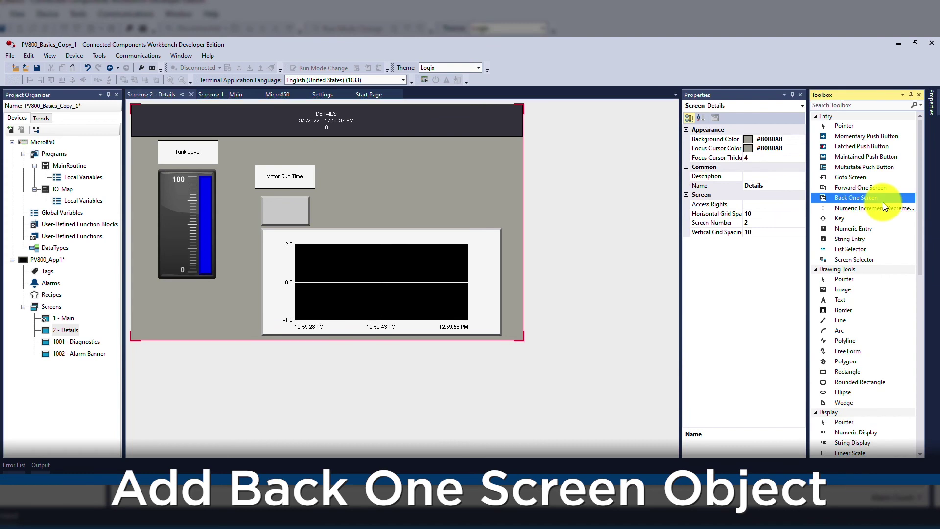
{"action": "left_click", "coordinate": [152, 315]}
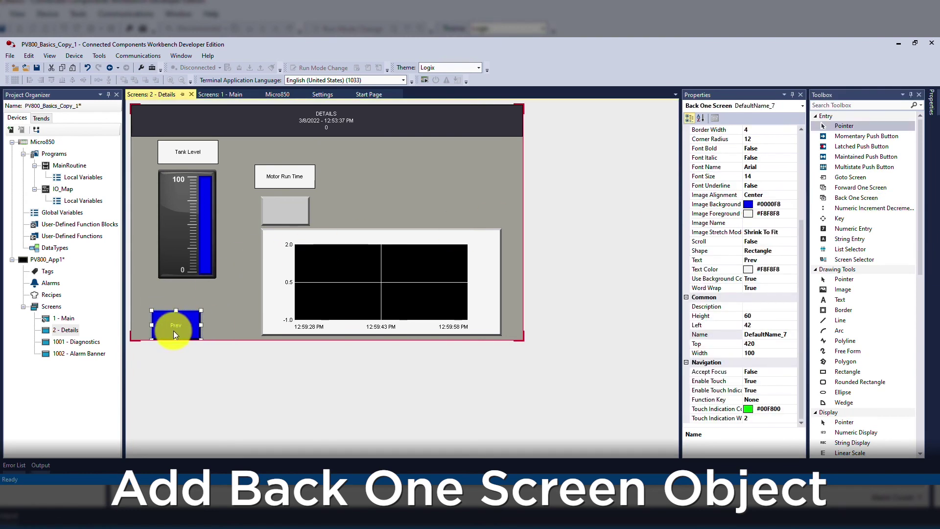
{"action": "left_click", "coordinate": [206, 304]}
Change the button caption from Prev to Return and save the project.
{"action": "double_click", "coordinate": [147, 322]}
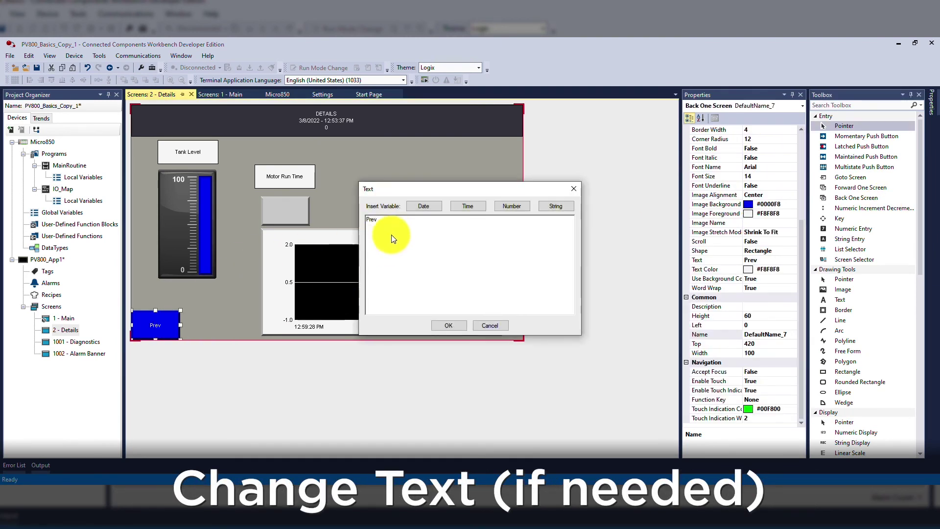
{"action": "type", "text": "Return"}
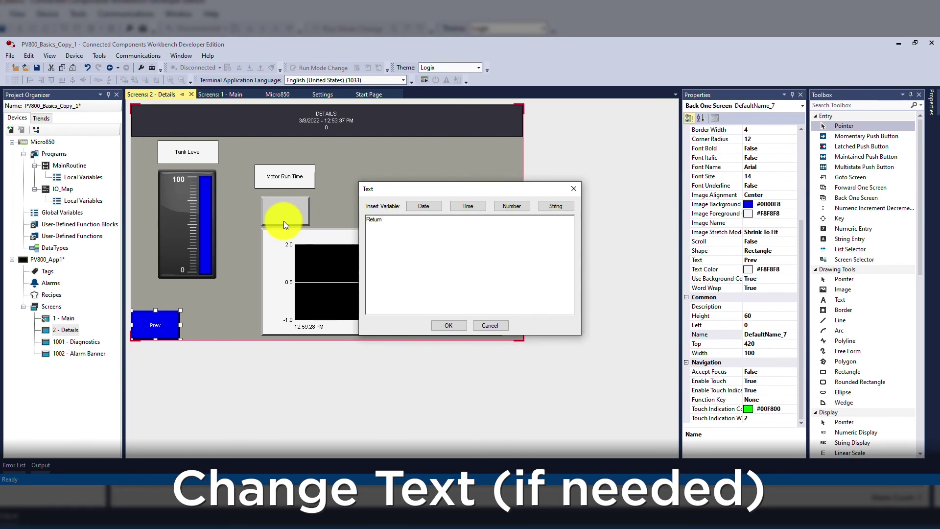
{"action": "left_click", "coordinate": [448, 325]}
{"action": "left_click", "coordinate": [242, 311]}
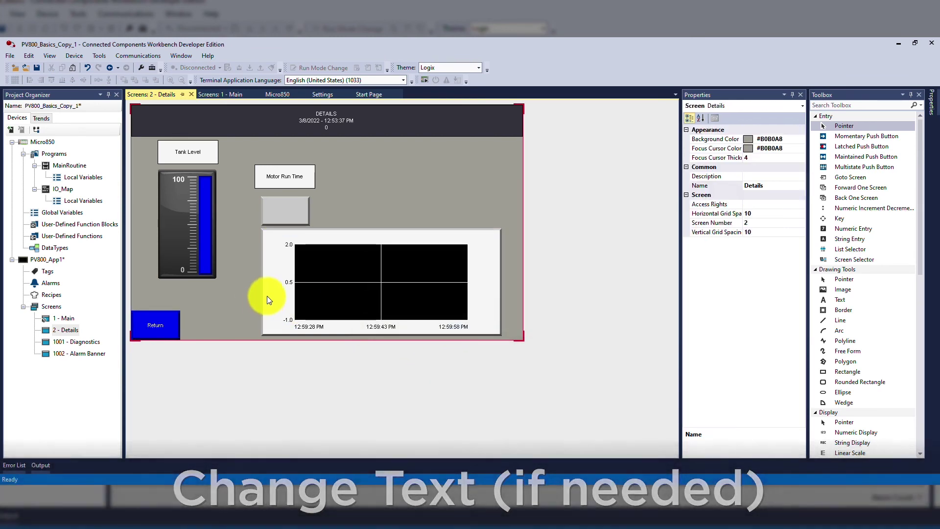
{"action": "left_click", "coordinate": [36, 68]}
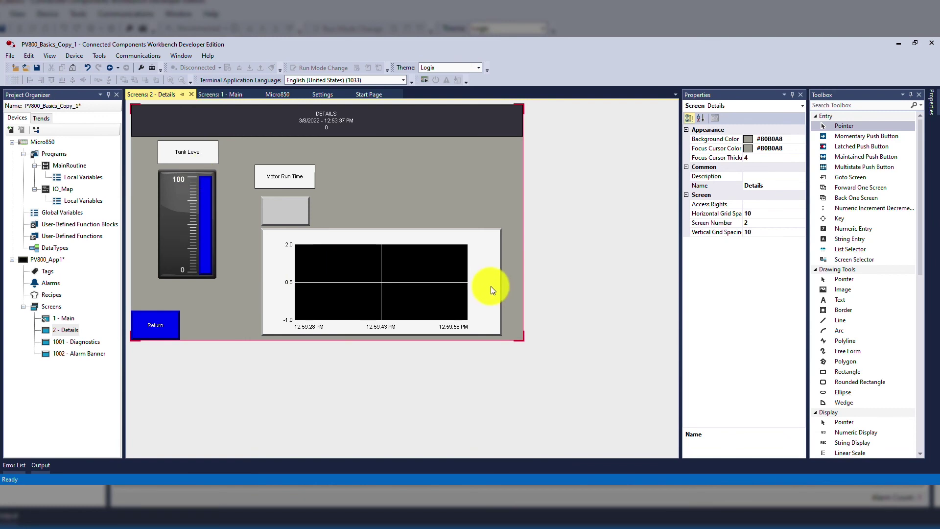